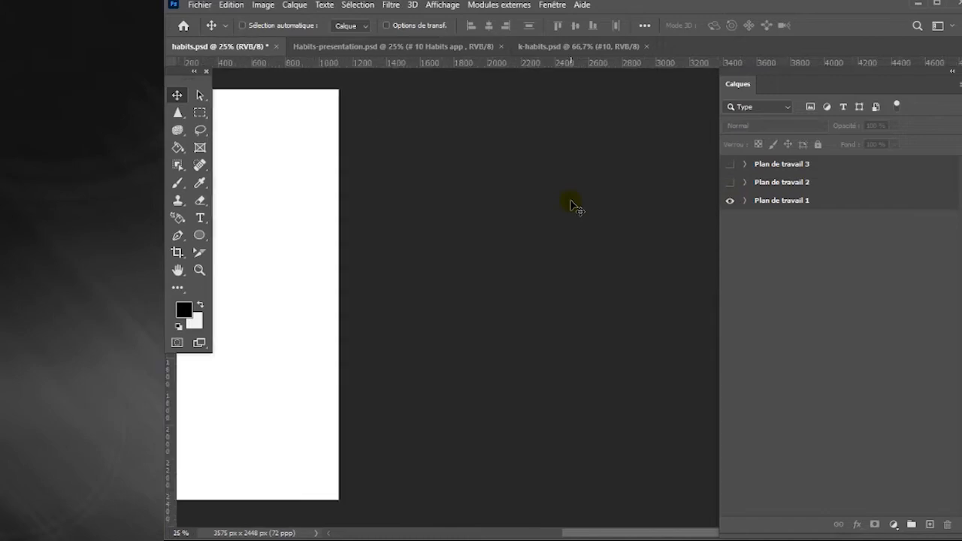
{"action": "key", "text": "h"}
{"action": "left_click_drag", "start_coordinate": [271, 218], "coordinate": [407, 218]}
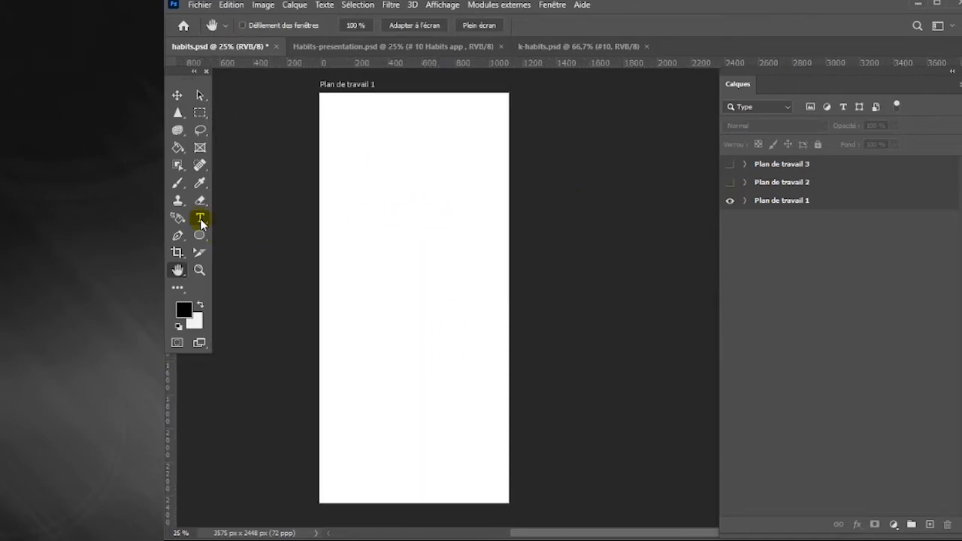
{"action": "left_click", "coordinate": [891, 202]}
{"action": "left_click", "coordinate": [929, 524]}
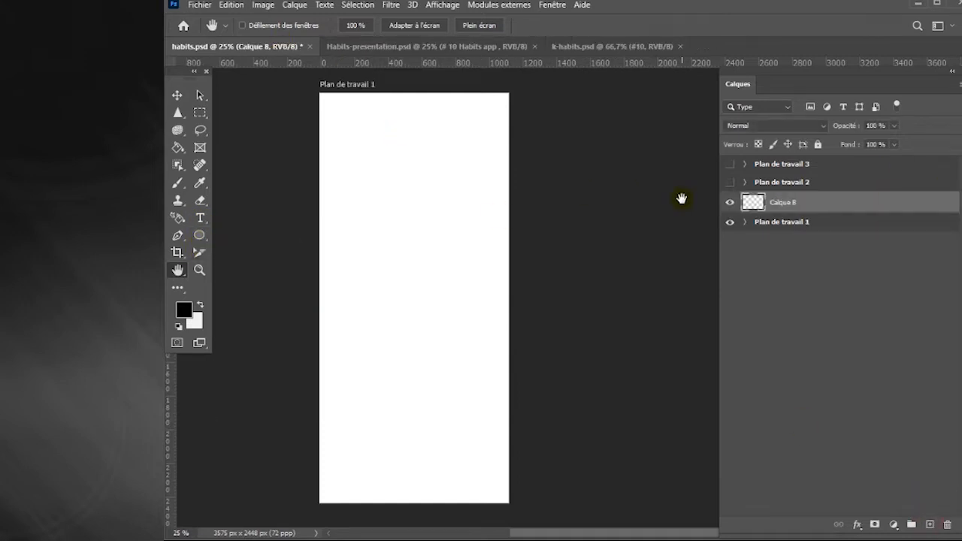
{"action": "key", "text": "ctrl+z"}
Step: Place CMSCover-2.jpg as an embedded image in Plan de travail 1 and move it into the artboard's upper half
{"action": "left_click", "coordinate": [200, 4]}
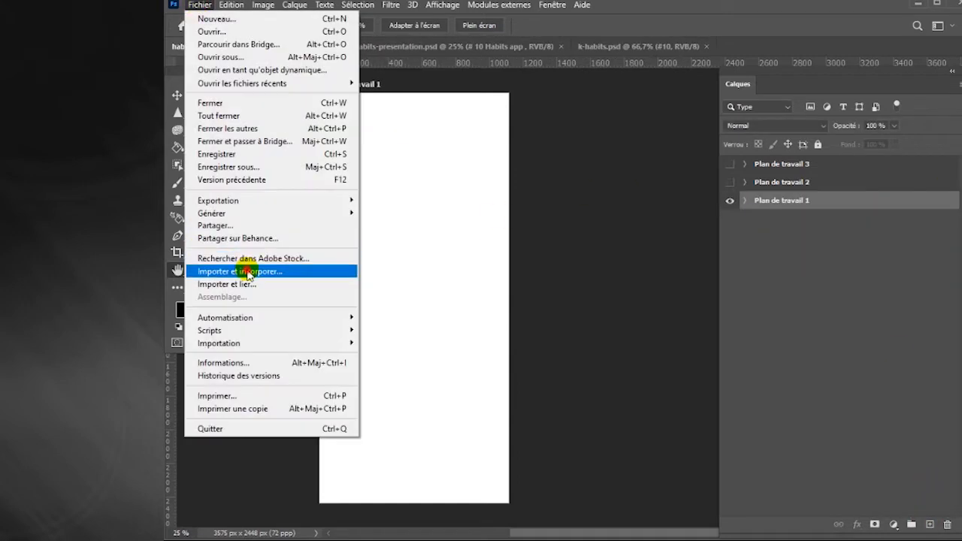
{"action": "left_click", "coordinate": [246, 271]}
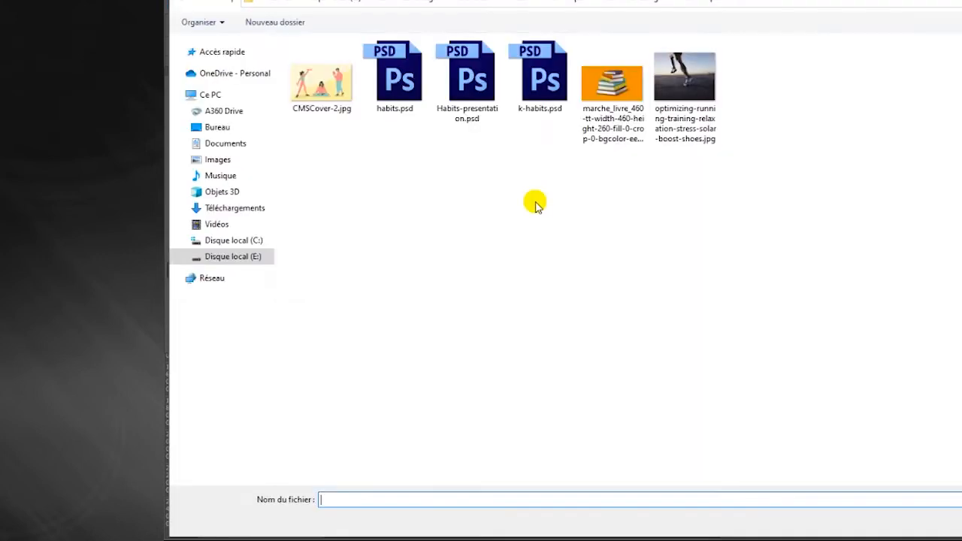
{"action": "double_click", "coordinate": [322, 90]}
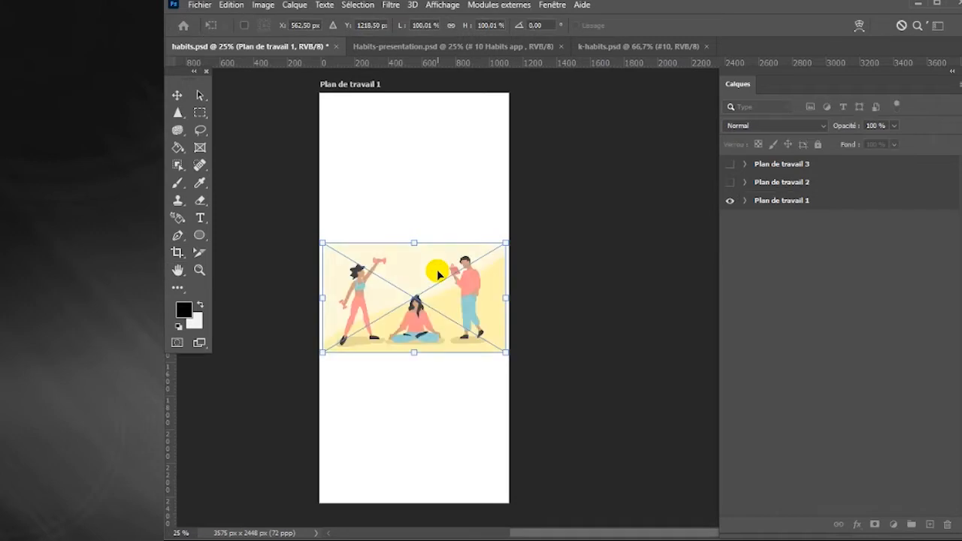
{"action": "left_click_drag", "start_coordinate": [467, 255], "coordinate": [496, 189]}
{"action": "key", "text": "Return"}
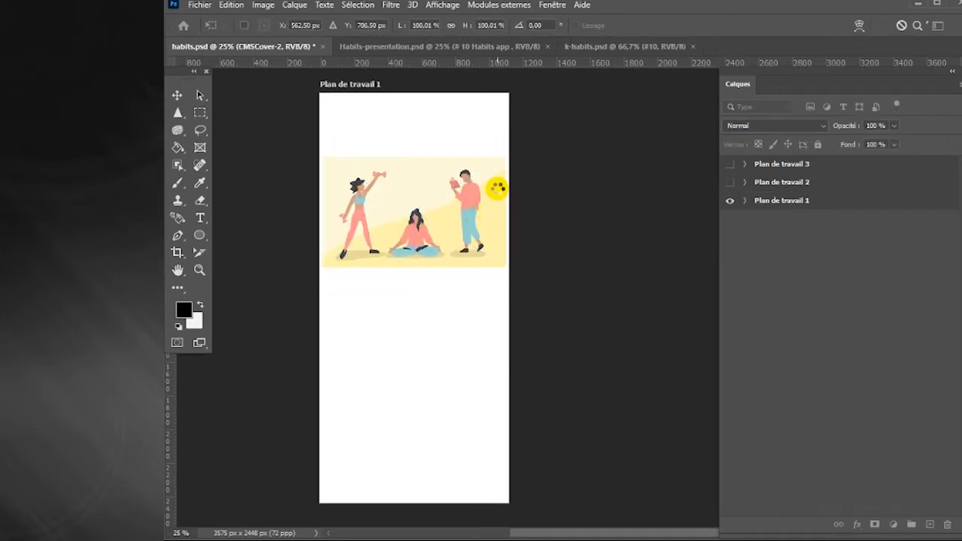
Step: Expand the Plan de travail 1 artboard in the layer list and select the CMSCover-2 layer
{"action": "key", "text": "h"}
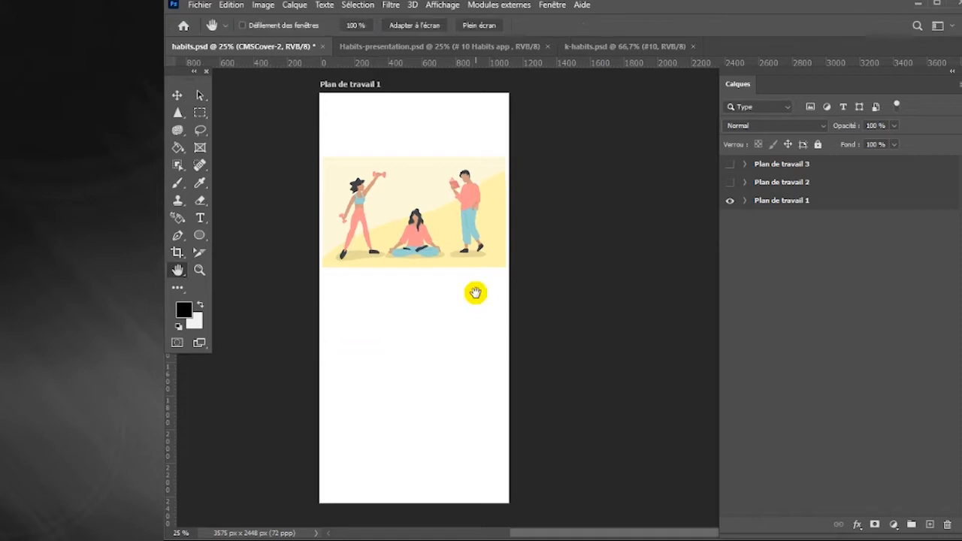
{"action": "left_click", "coordinate": [844, 206]}
{"action": "left_click", "coordinate": [745, 200]}
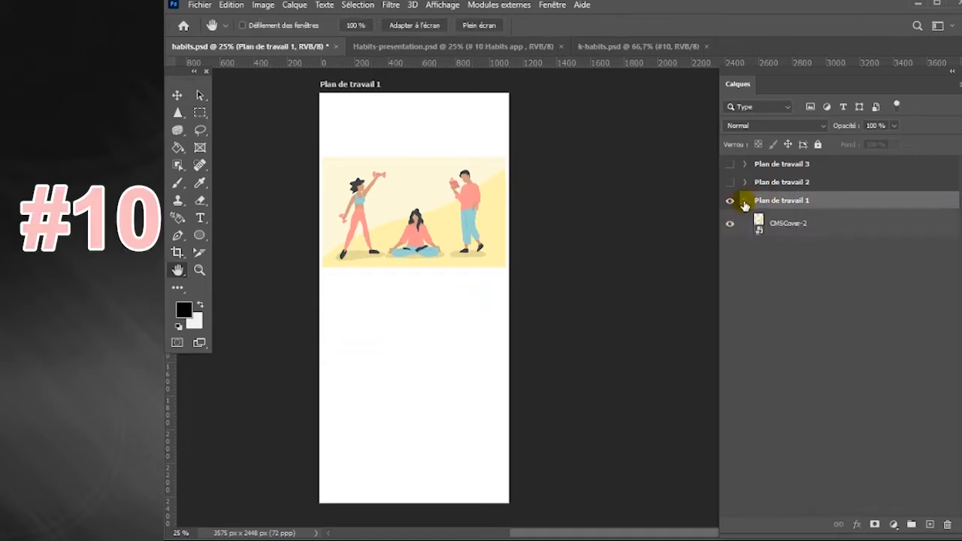
{"action": "left_click", "coordinate": [823, 228]}
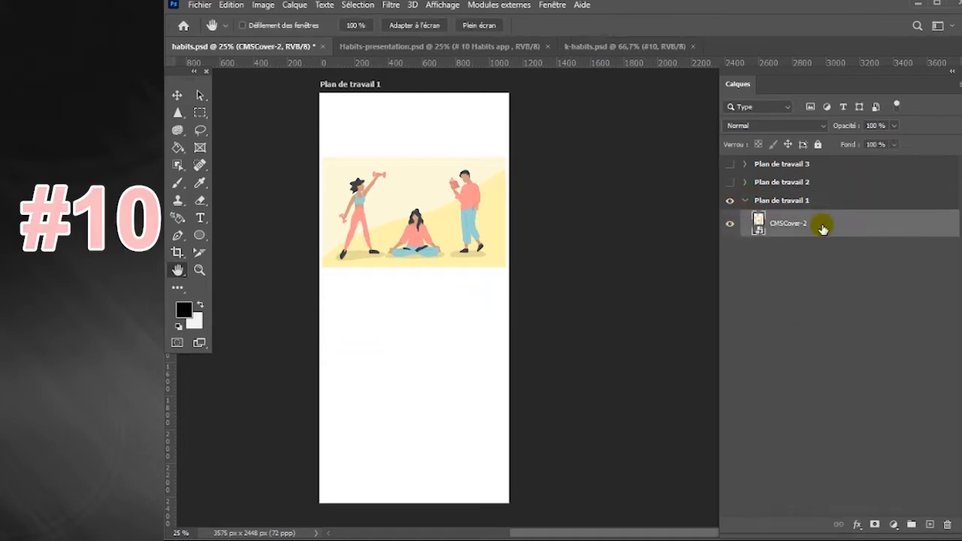
Step: Draw a light grey rectangle of about 1250 × 2472 px covering the whole Plan de travail 1 artboard
{"action": "right_click", "coordinate": [201, 235]}
{"action": "left_click", "coordinate": [239, 236]}
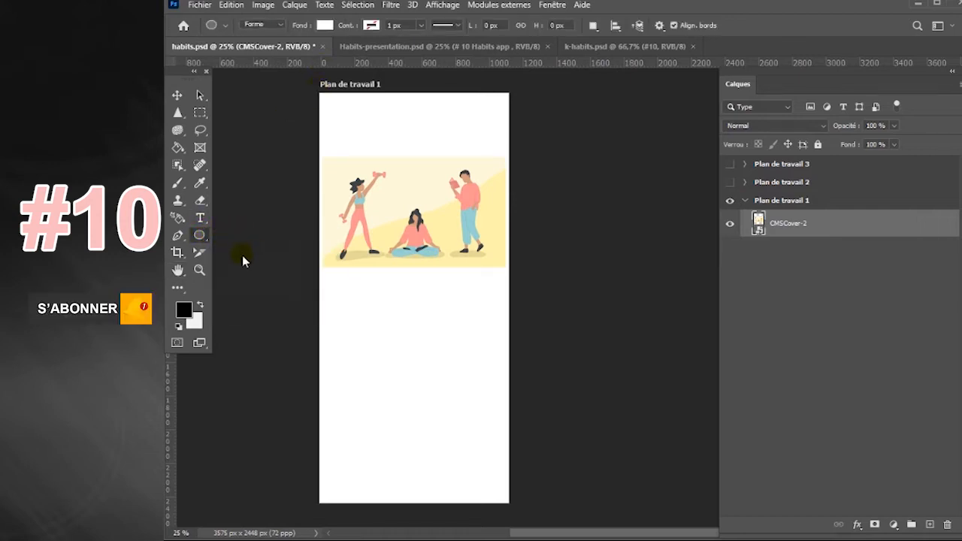
{"action": "left_click", "coordinate": [325, 111]}
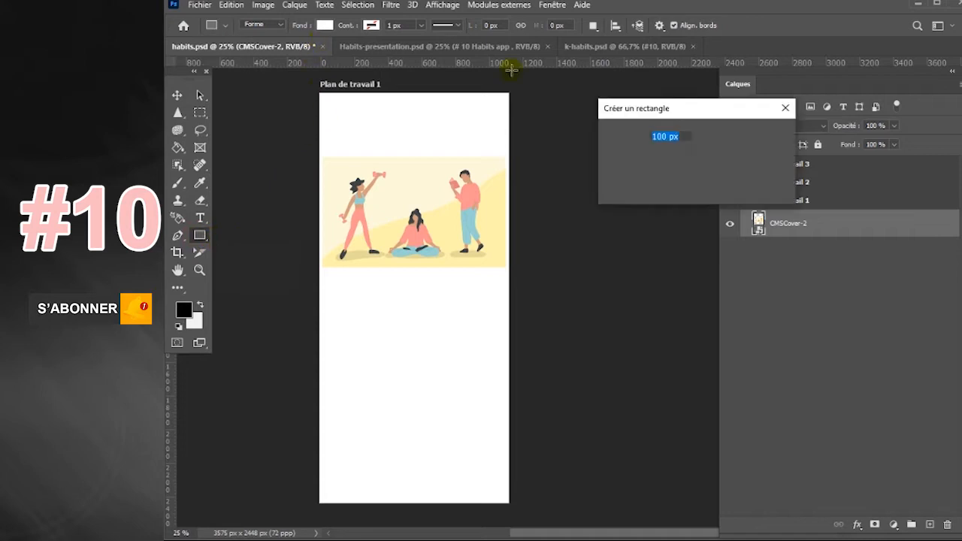
{"action": "left_click", "coordinate": [788, 106]}
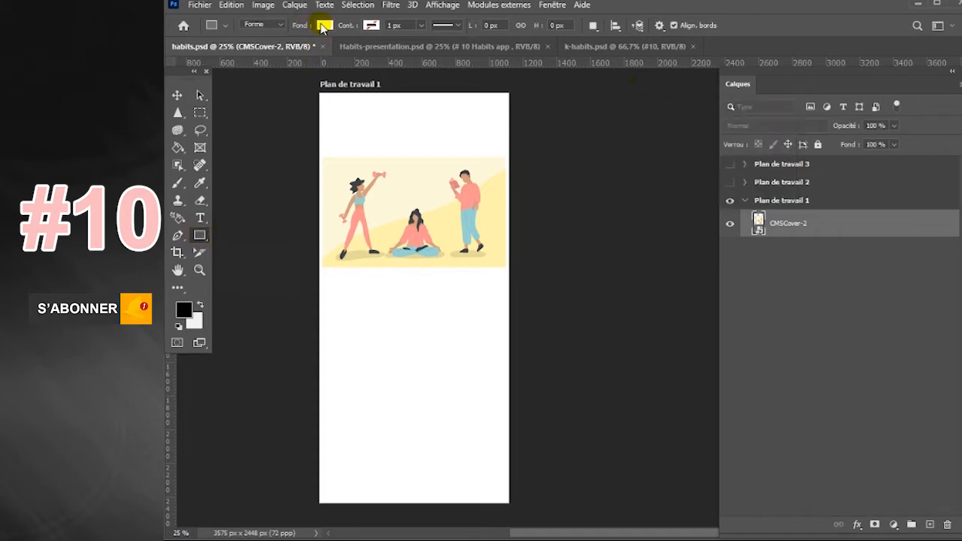
{"action": "left_click", "coordinate": [323, 25]}
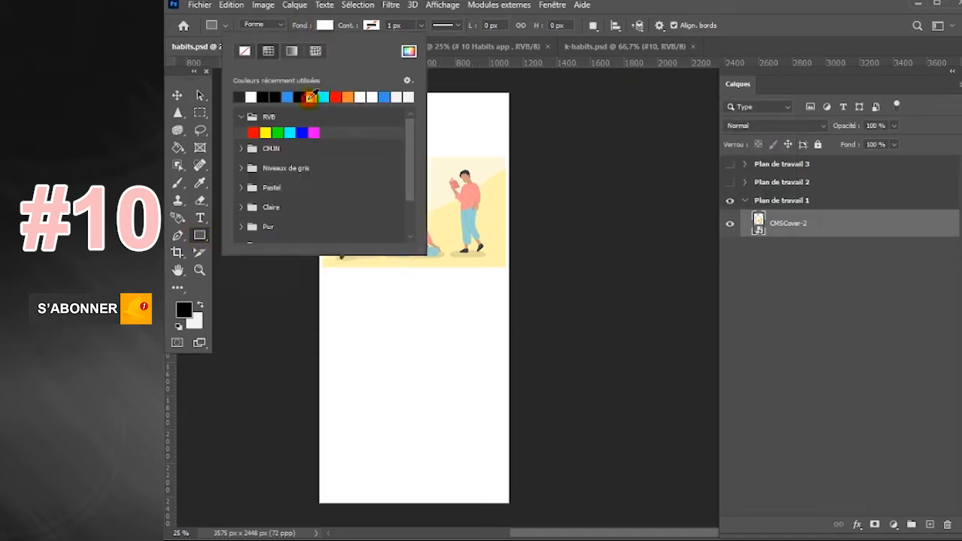
{"action": "left_click", "coordinate": [311, 96]}
{"action": "left_click", "coordinate": [327, 26]}
{"action": "left_click_drag", "start_coordinate": [306, 94], "coordinate": [516, 507]}
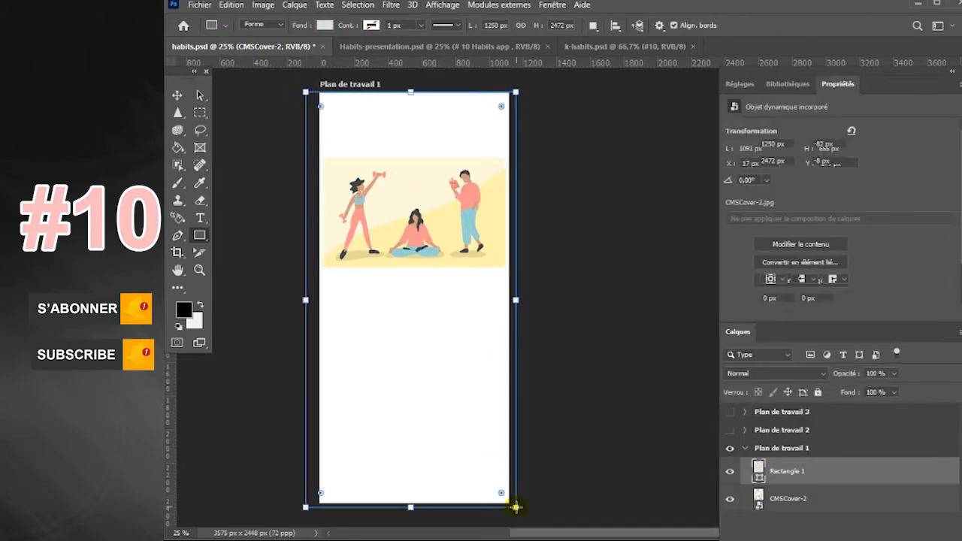
Step: Hide the Propriétés panel and bring the Calques panel back into the workspace
{"action": "left_click", "coordinate": [552, 6]}
{"action": "left_click", "coordinate": [583, 366]}
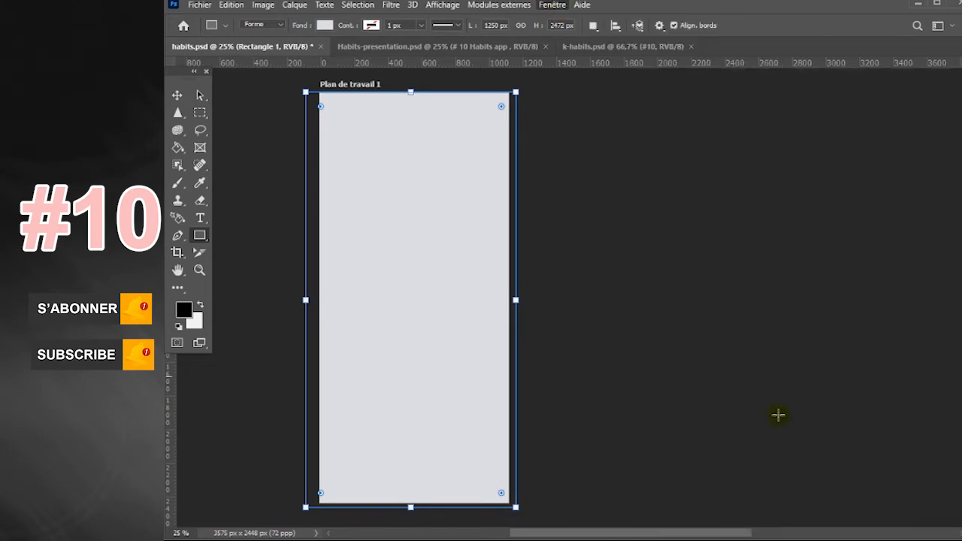
{"action": "left_click", "coordinate": [552, 5]}
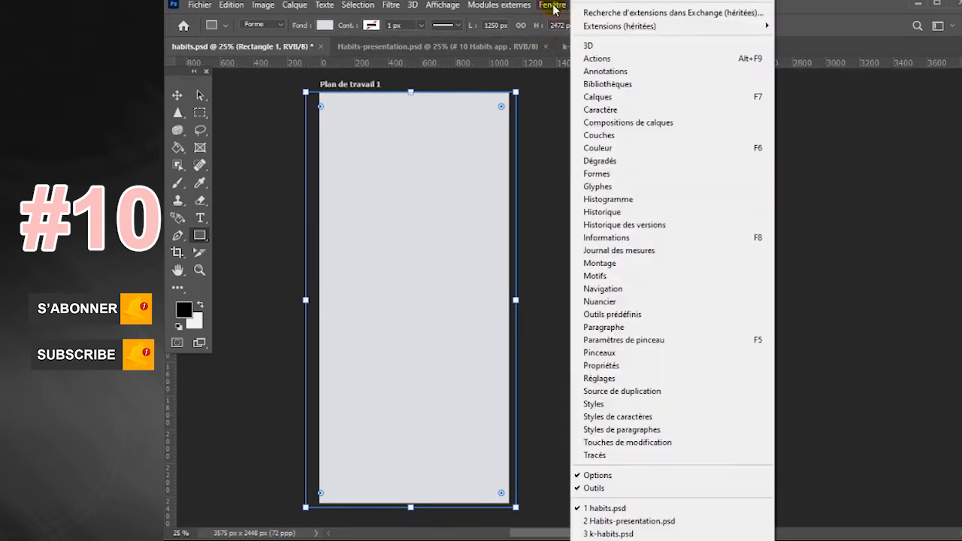
{"action": "left_click", "coordinate": [599, 97]}
{"action": "left_click", "coordinate": [960, 72]}
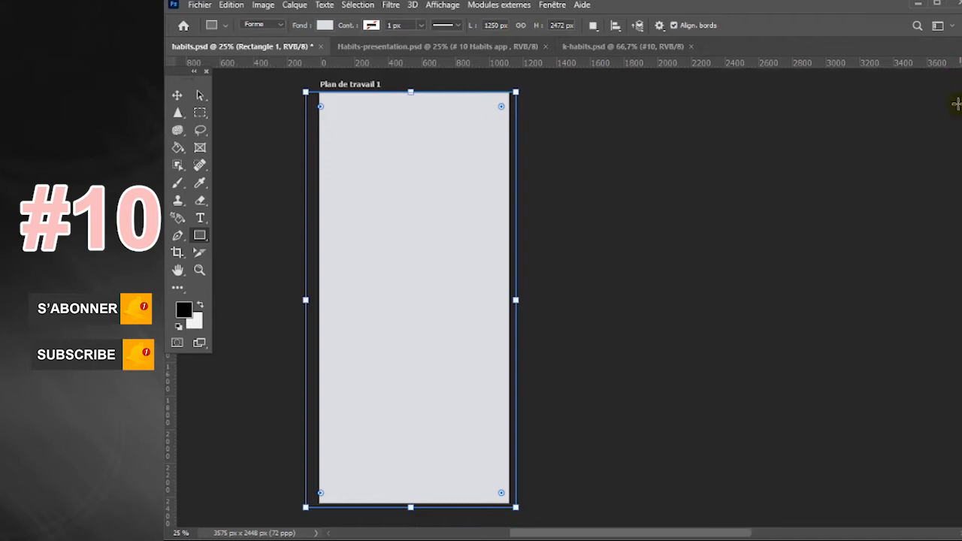
{"action": "left_click", "coordinate": [548, 5]}
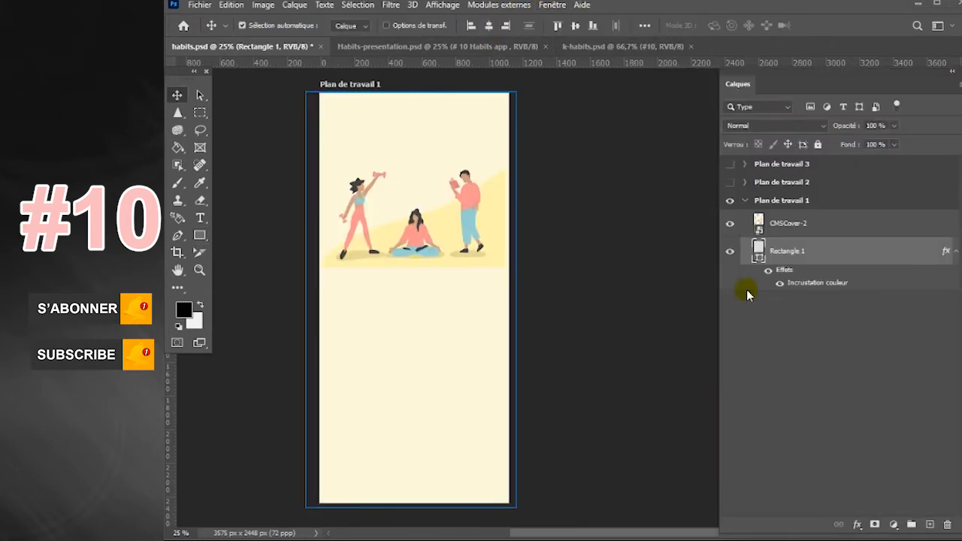
Step: Enlarge the CMSCover-2 illustration to about 107% and position it across the full artboard width in the upper half
{"action": "left_click", "coordinate": [819, 225]}
{"action": "left_click_drag", "start_coordinate": [381, 230], "coordinate": [396, 268]}
{"action": "key", "text": "ctrl+t"}
{"action": "left_click_drag", "start_coordinate": [503, 188], "coordinate": [510, 185]}
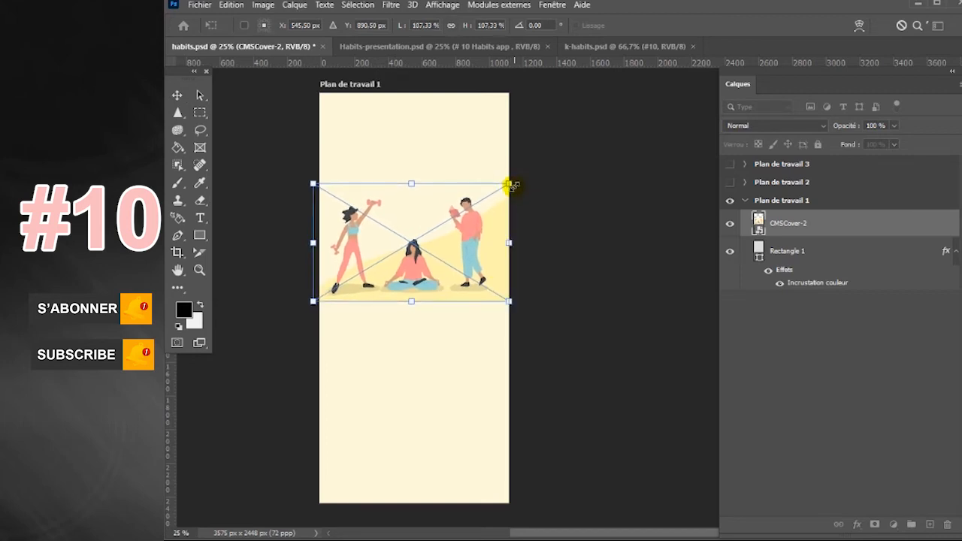
{"action": "left_click_drag", "start_coordinate": [438, 266], "coordinate": [442, 258]}
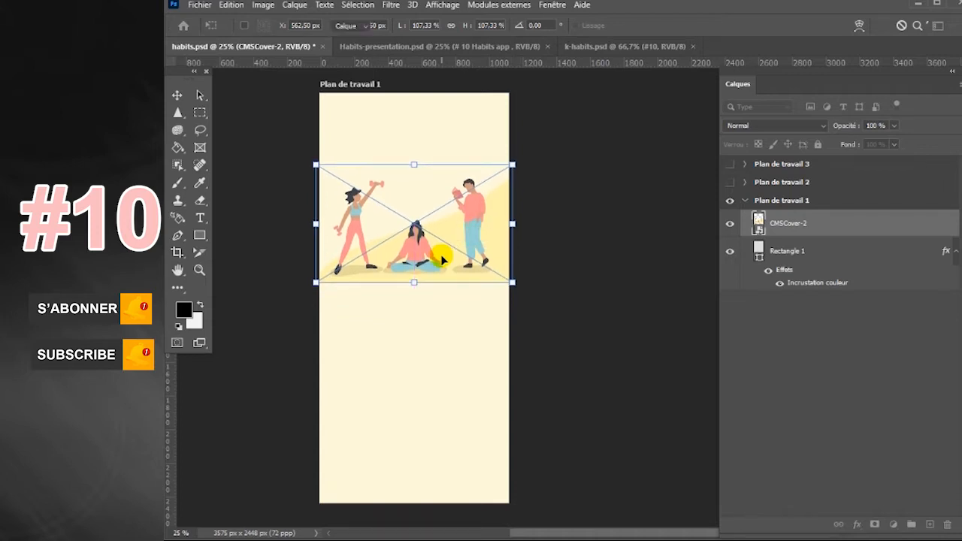
{"action": "key", "text": "Return"}
Step: Draw a circle about 212 px in diameter near the bottom centre of the artboard with the Ellipse tool
{"action": "left_click", "coordinate": [199, 236]}
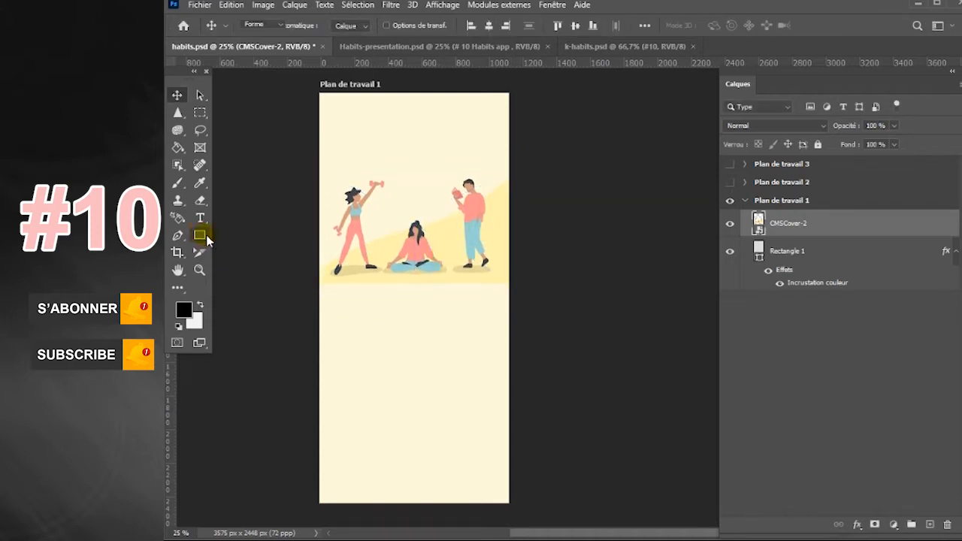
{"action": "left_click", "coordinate": [278, 268]}
{"action": "left_click_drag", "start_coordinate": [394, 435], "coordinate": [430, 471]}
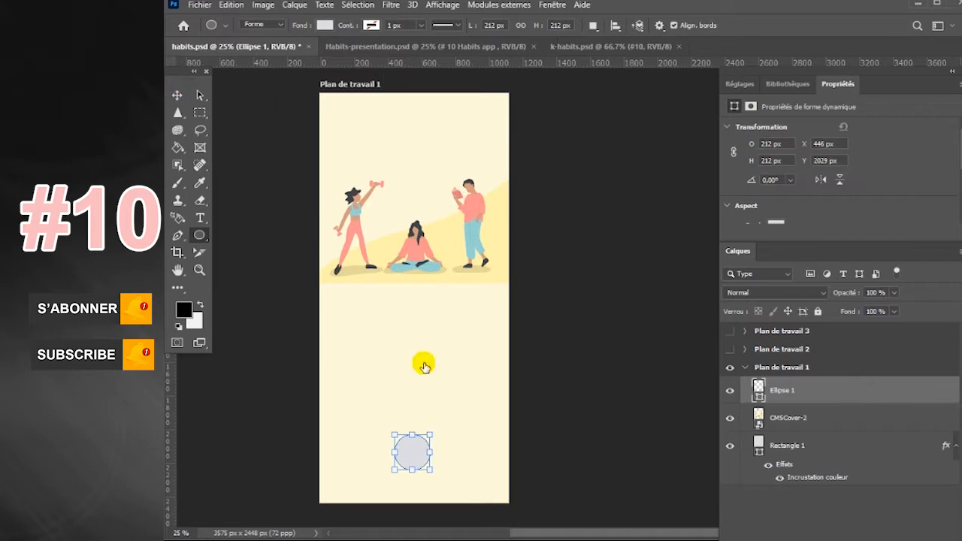
{"action": "double_click", "coordinate": [868, 389]}
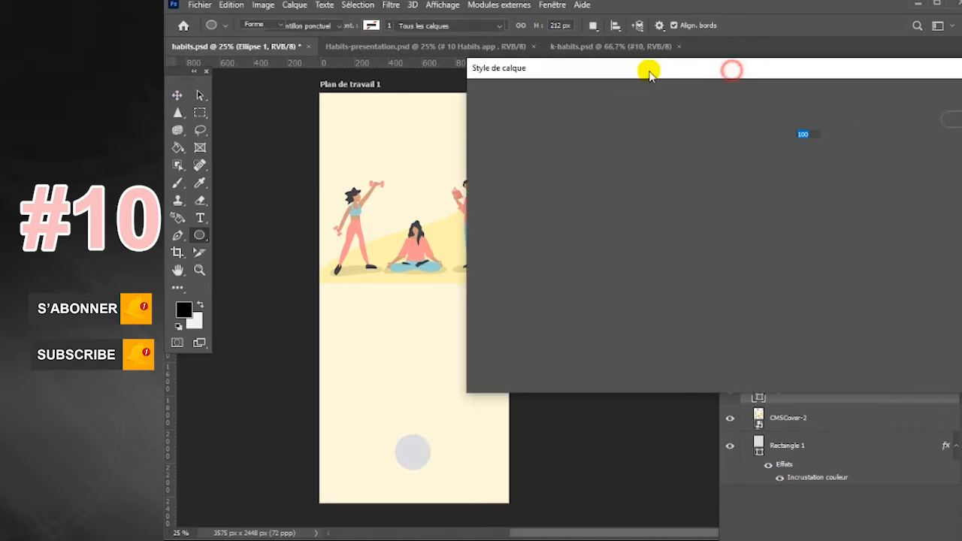
{"action": "key", "text": "Escape"}
{"action": "left_click", "coordinate": [847, 392]}
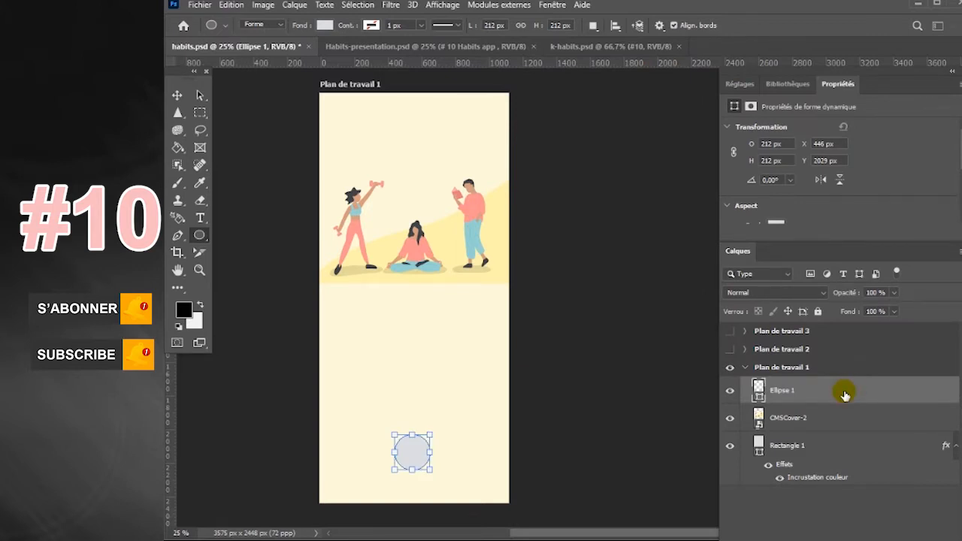
Step: Add a colour overlay to the circle's layer using the salmon pink fb9390 sampled from the exercising woman's leggings
{"action": "double_click", "coordinate": [845, 393]}
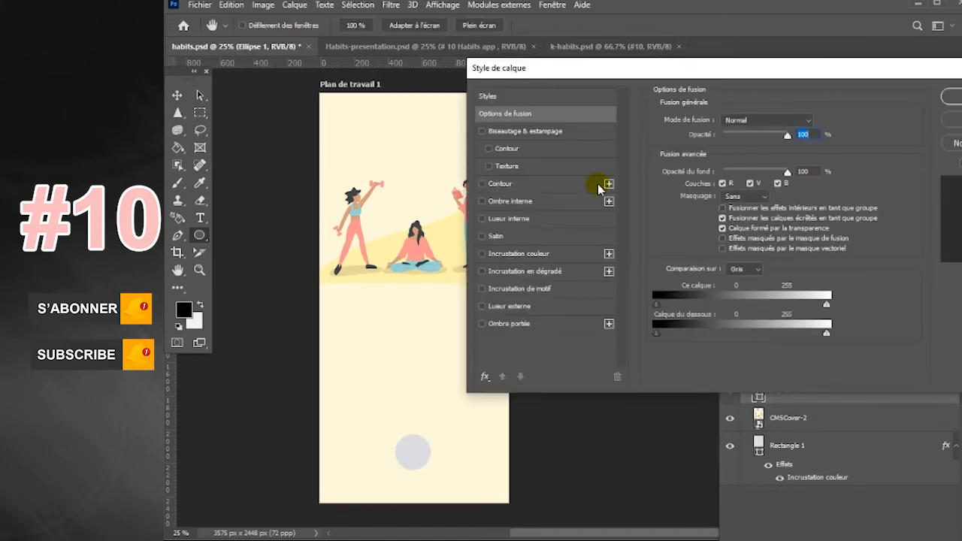
{"action": "left_click", "coordinate": [552, 254]}
{"action": "left_click", "coordinate": [819, 122]}
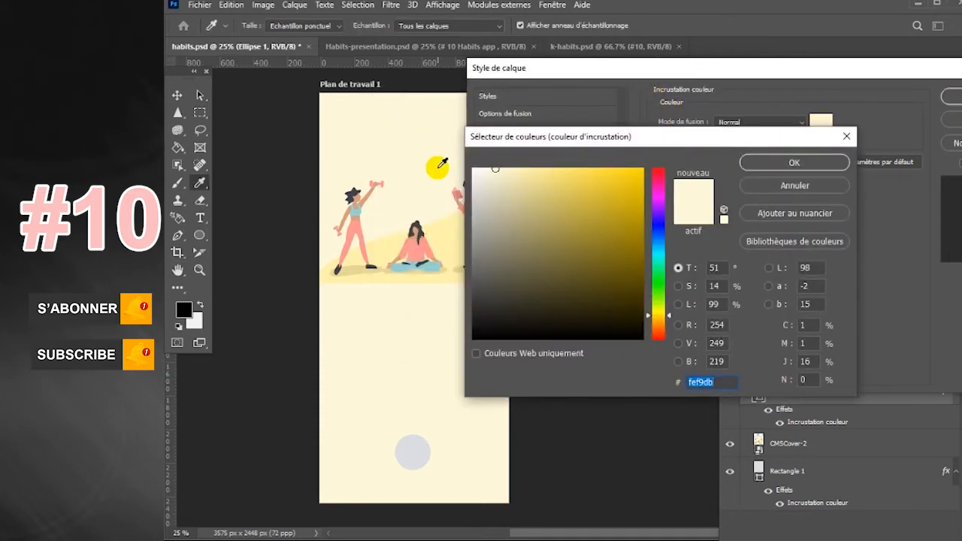
{"action": "left_click", "coordinate": [358, 226]}
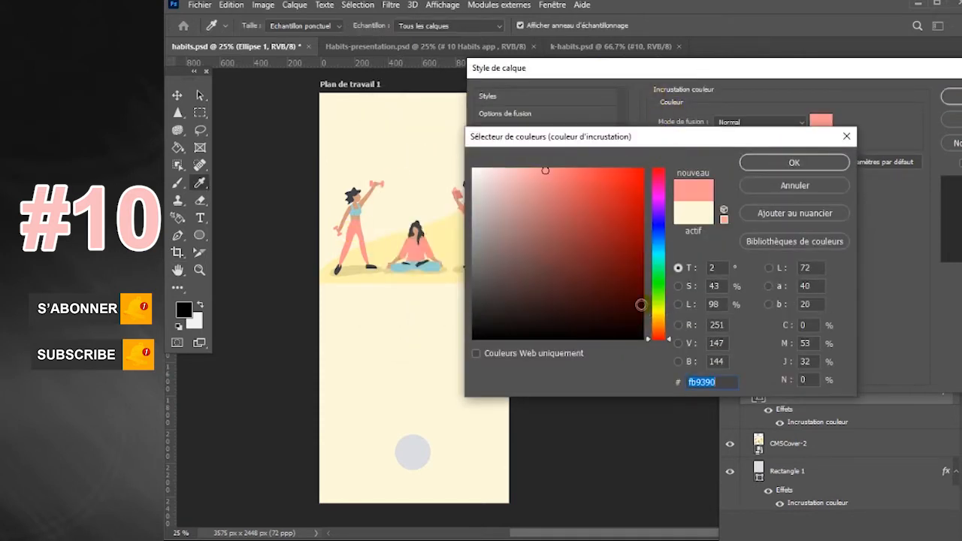
{"action": "left_click", "coordinate": [795, 163]}
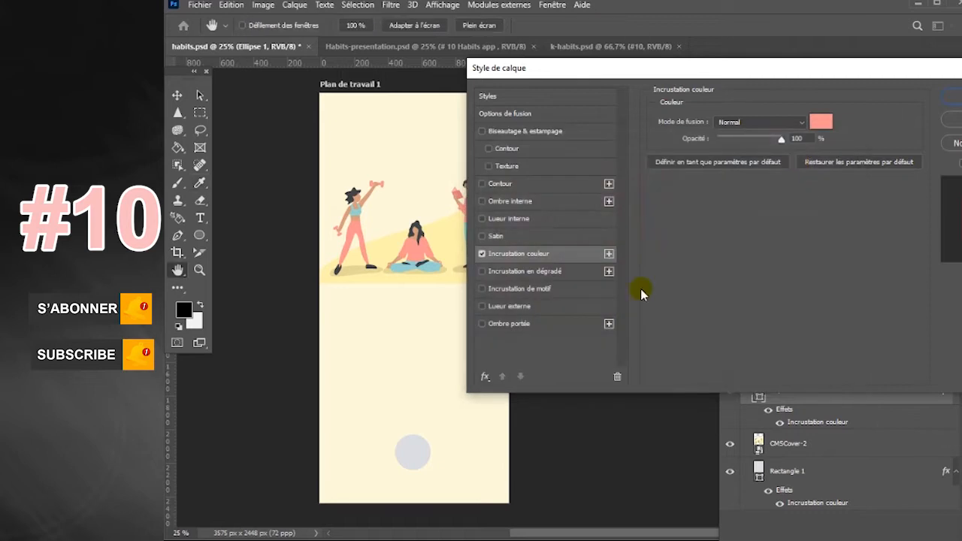
Step: Add a drop shadow with 7% opacity and 68 px size to the circle, increase its distance slightly, and nudge the circle upward
{"action": "left_click", "coordinate": [545, 330]}
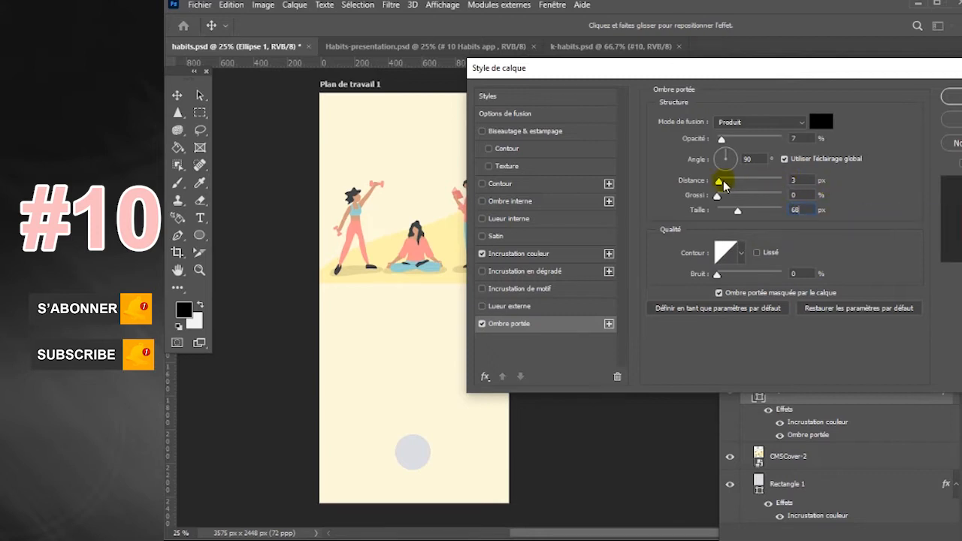
{"action": "left_click_drag", "start_coordinate": [720, 183], "coordinate": [723, 182]}
{"action": "left_click", "coordinate": [569, 253]}
{"action": "left_click", "coordinate": [958, 101]}
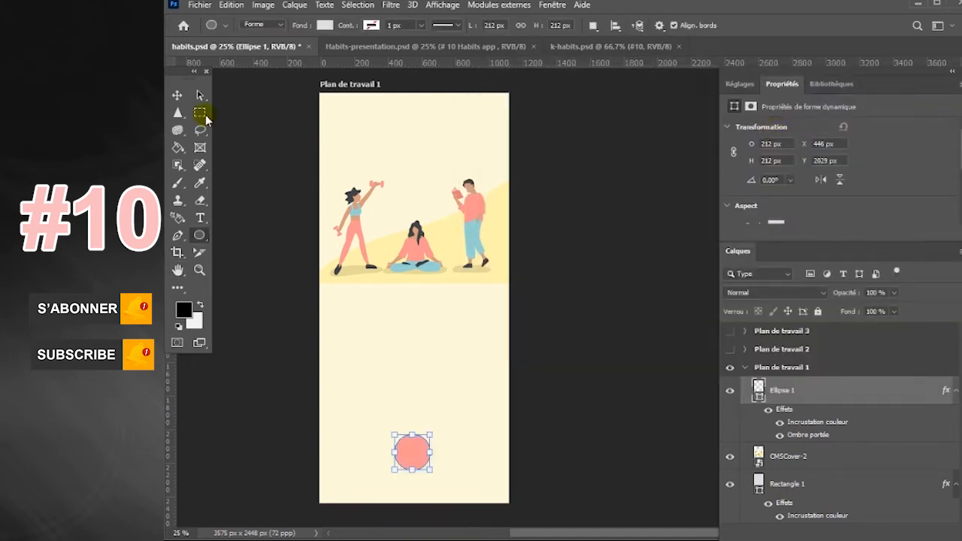
{"action": "left_click", "coordinate": [178, 96]}
{"action": "mouse_move", "coordinate": [412, 454]}
{"action": "left_mouse_down"}
{"action": "mouse_move", "coordinate": [403, 449]}
{"action": "mouse_move", "coordinate": [410, 446]}
{"action": "left_mouse_up"}
Step: Draw a cream right-pointing arrow custom shape about 96 × 76 px over the middle of the salmon circle
{"action": "right_click", "coordinate": [201, 237]}
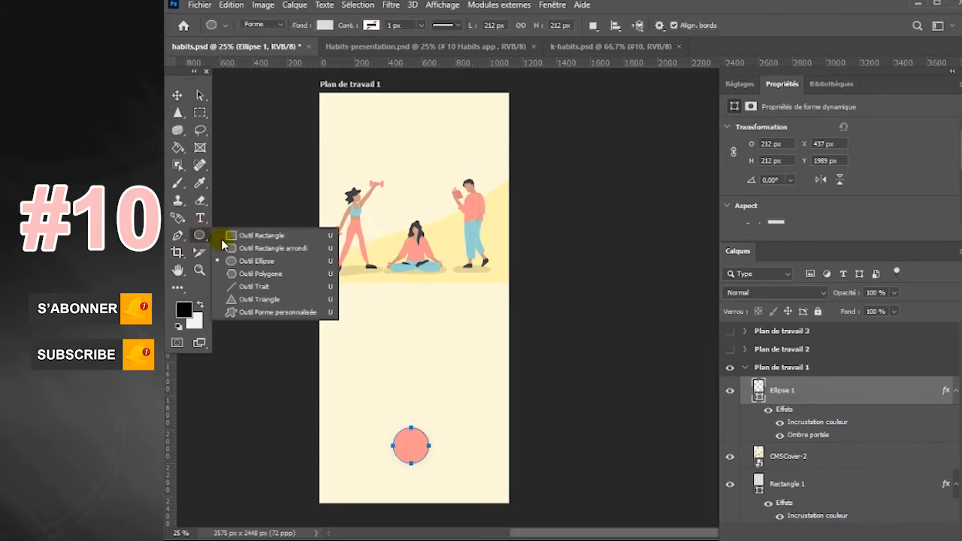
{"action": "left_click", "coordinate": [259, 312]}
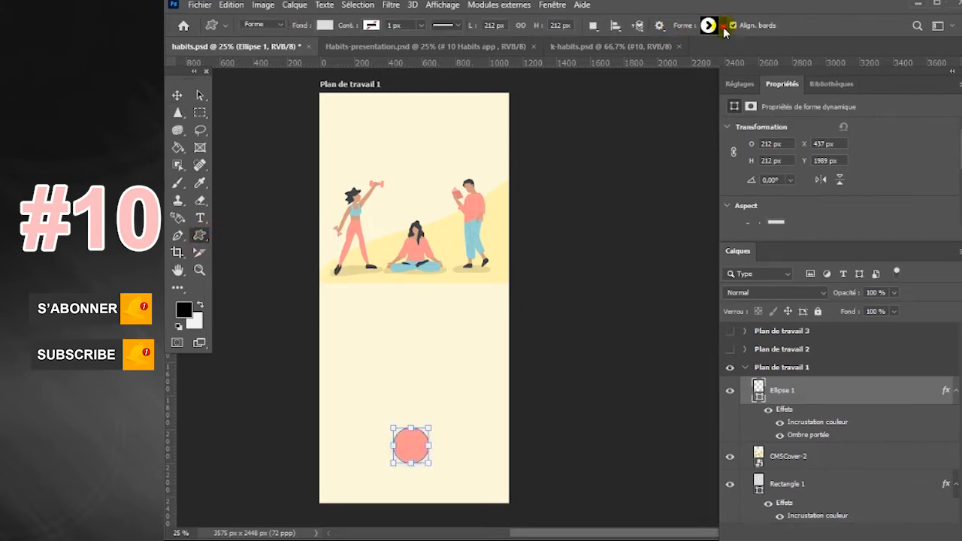
{"action": "left_click", "coordinate": [724, 28]}
{"action": "left_click", "coordinate": [591, 175]}
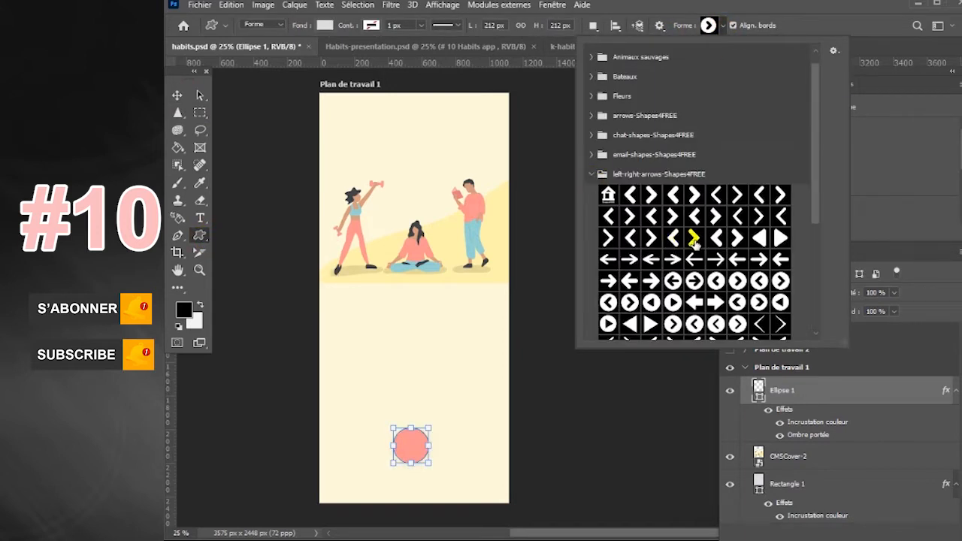
{"action": "left_click", "coordinate": [761, 261]}
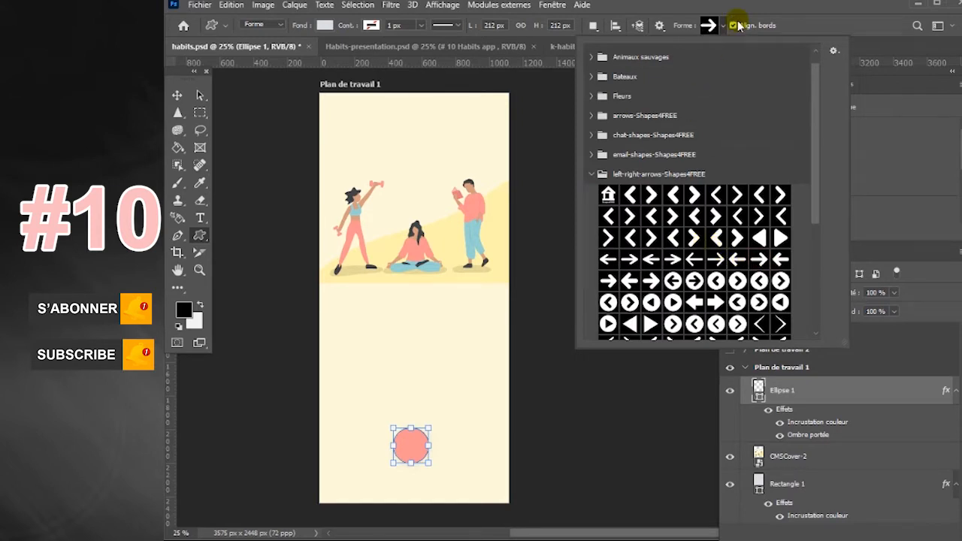
{"action": "left_click", "coordinate": [325, 27]}
{"action": "left_click", "coordinate": [324, 28]}
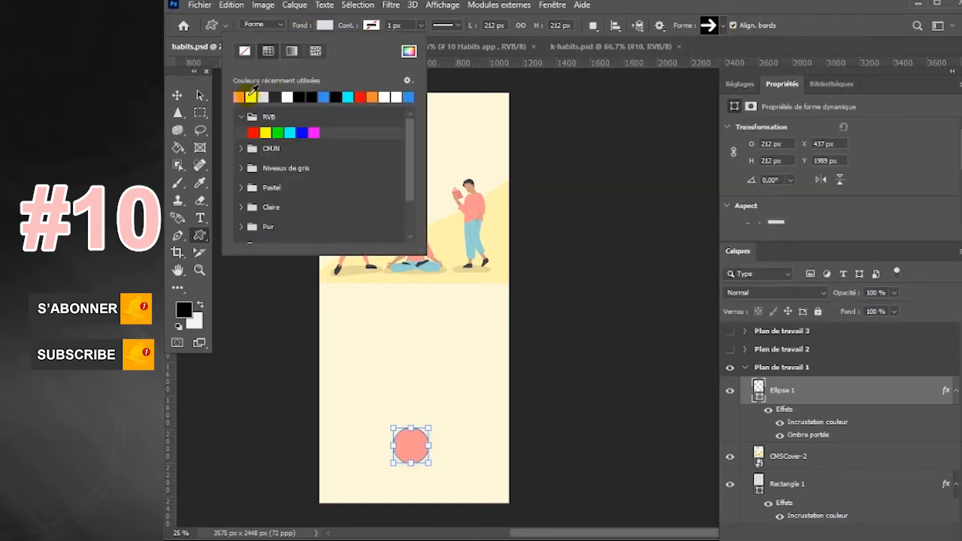
{"action": "left_click", "coordinate": [251, 96]}
{"action": "left_click", "coordinate": [397, 353]}
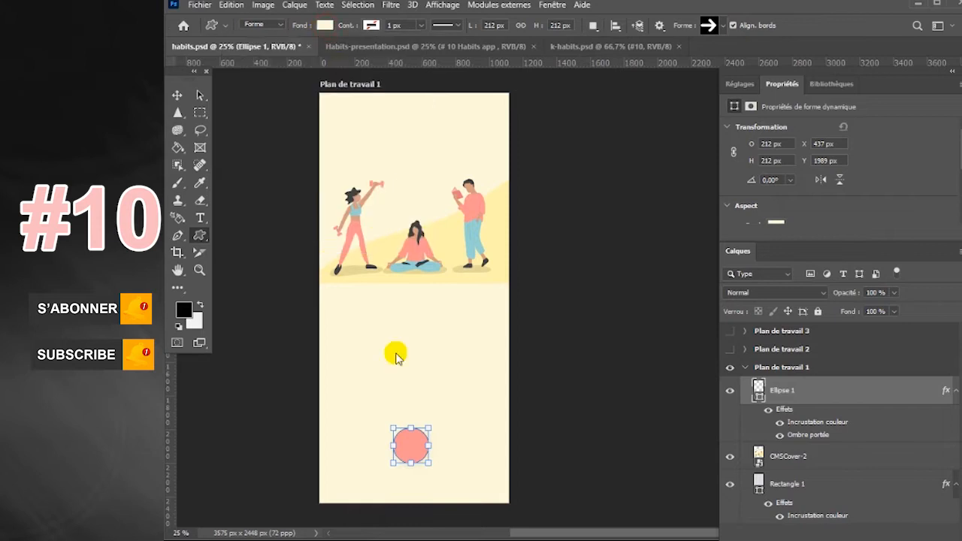
{"action": "left_click_drag", "start_coordinate": [402, 439], "coordinate": [428, 452]}
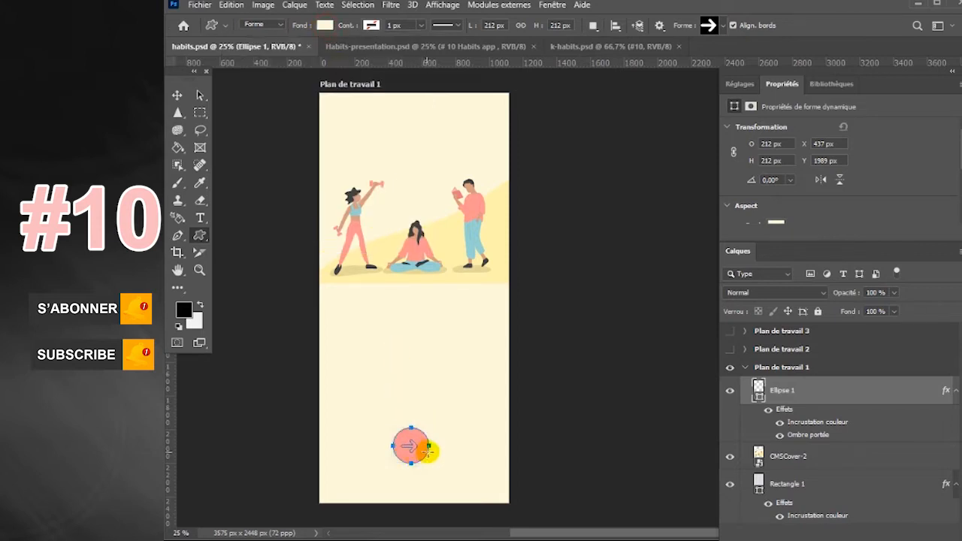
{"action": "left_click_drag", "start_coordinate": [428, 452], "coordinate": [256, 134]}
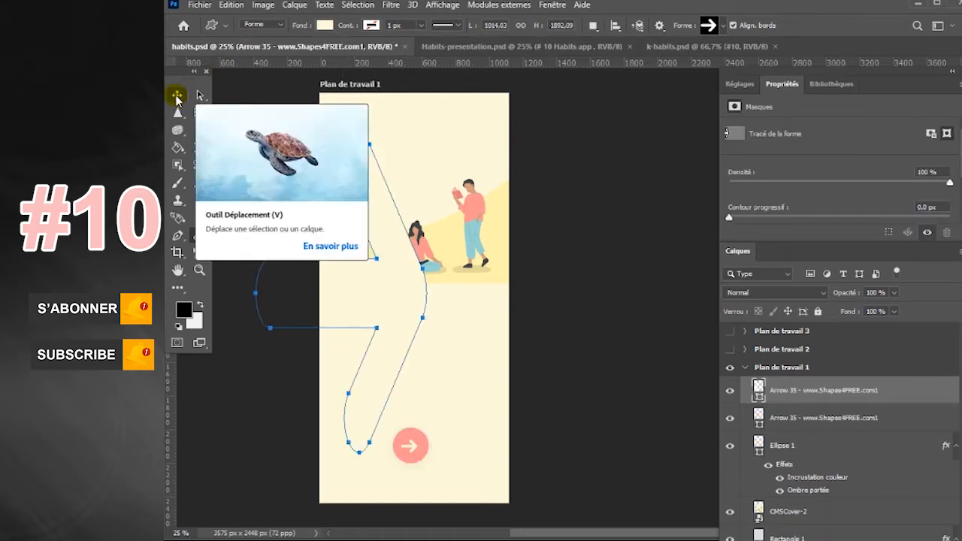
{"action": "key", "text": "Delete"}
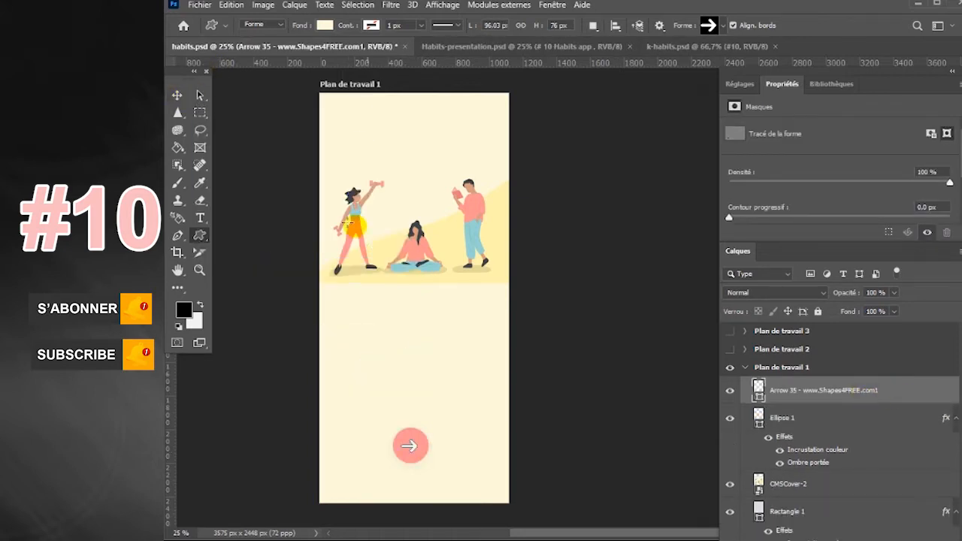
{"action": "left_click", "coordinate": [177, 95]}
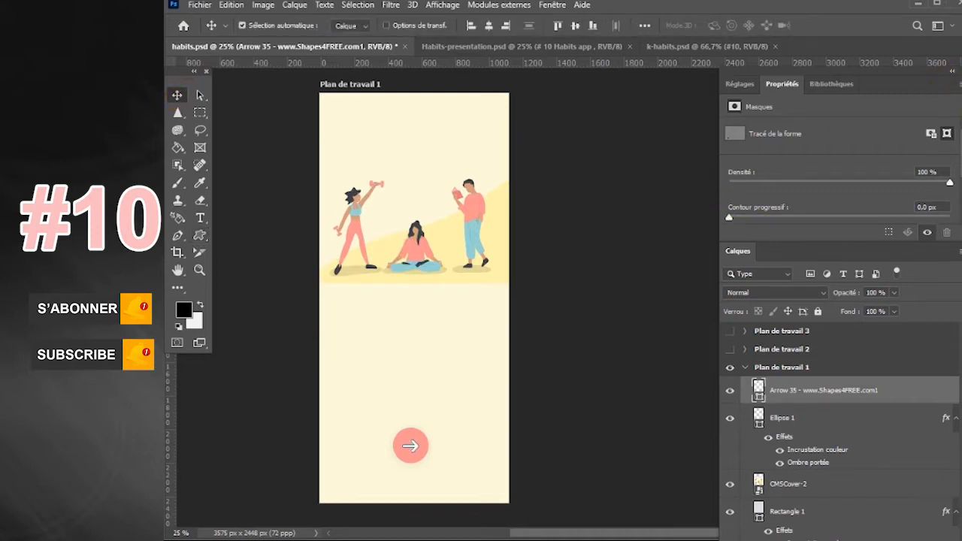
{"action": "left_click", "coordinate": [901, 122]}
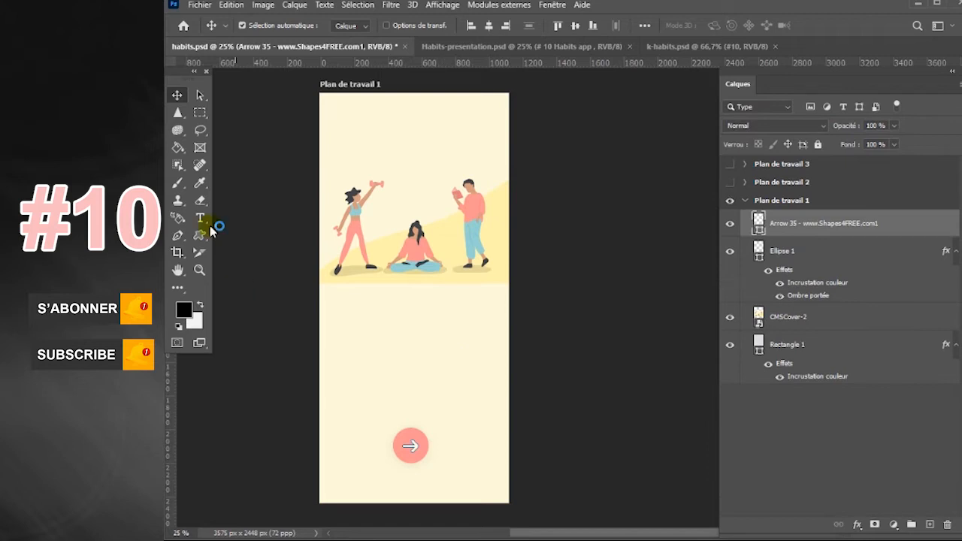
Step: Add the centred heading "Charge your ife by building habits" and a three-line paragraph starting "Good habits can change your life" below the illustration
{"action": "left_click", "coordinate": [202, 220]}
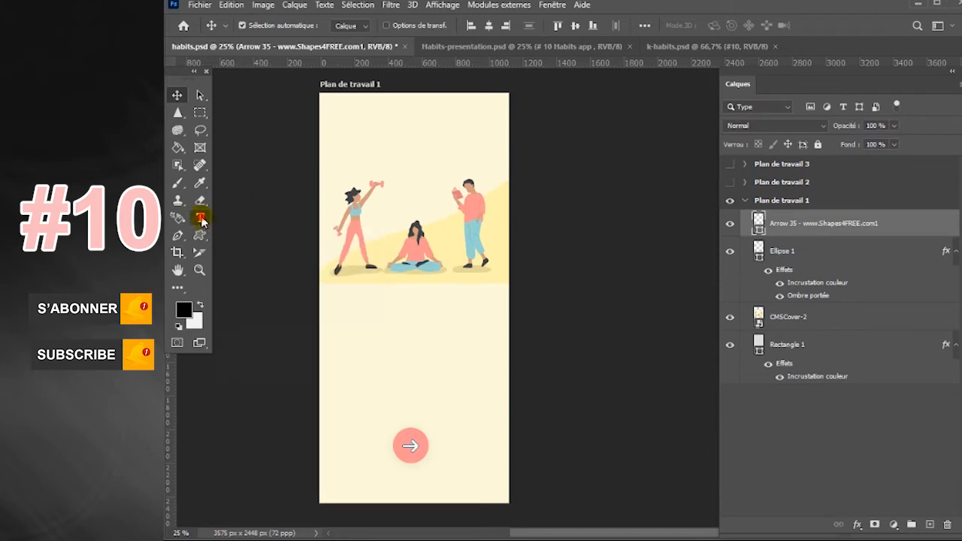
{"action": "left_click", "coordinate": [361, 329]}
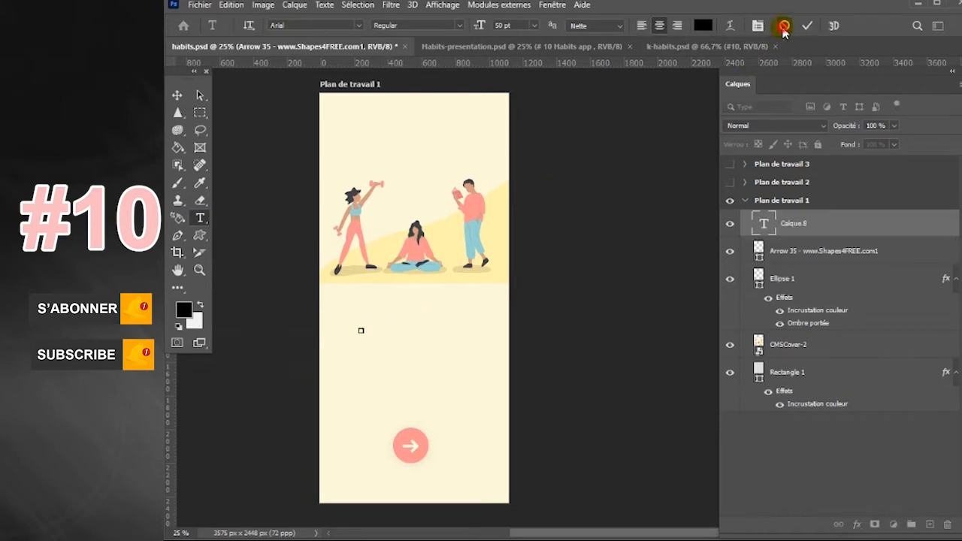
{"action": "key", "text": "Escape"}
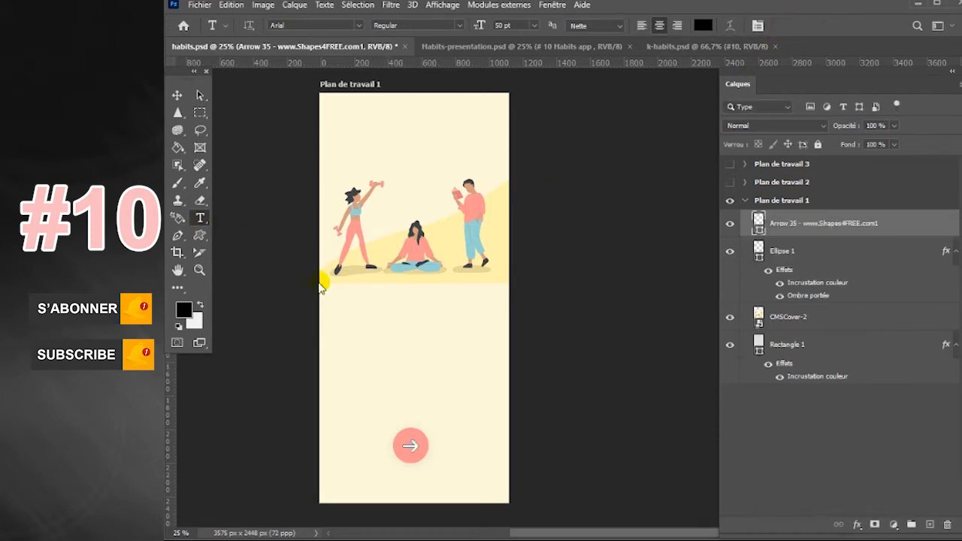
{"action": "left_click", "coordinate": [372, 336]}
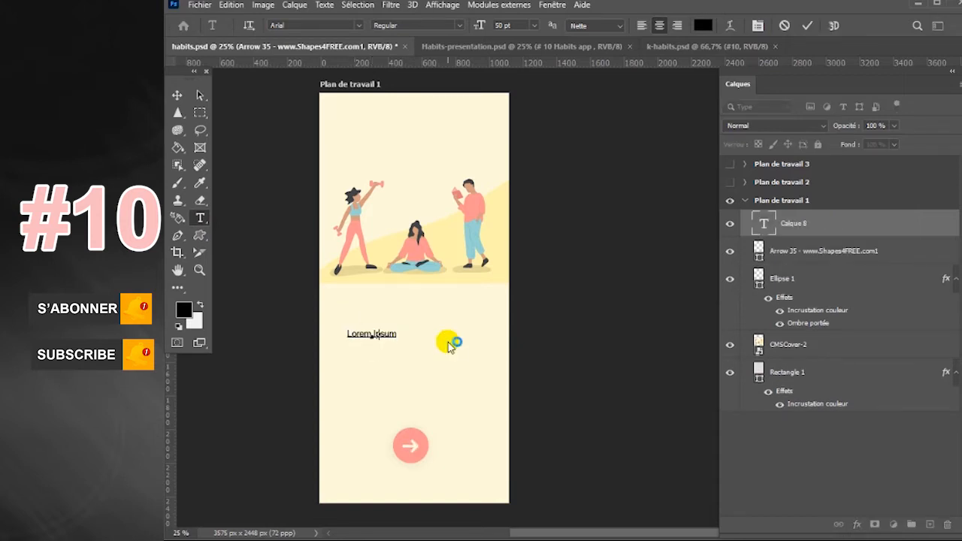
{"action": "type", "text": "Charge your lefe by"}
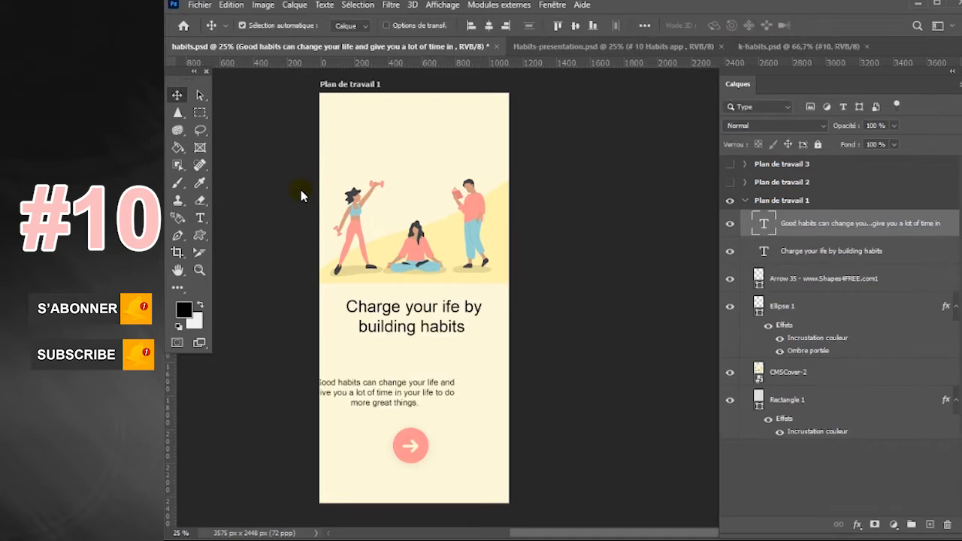
Step: Move the "Good habits" paragraph directly under the heading and centre it horizontally with it
{"action": "left_click_drag", "start_coordinate": [441, 383], "coordinate": [440, 350]}
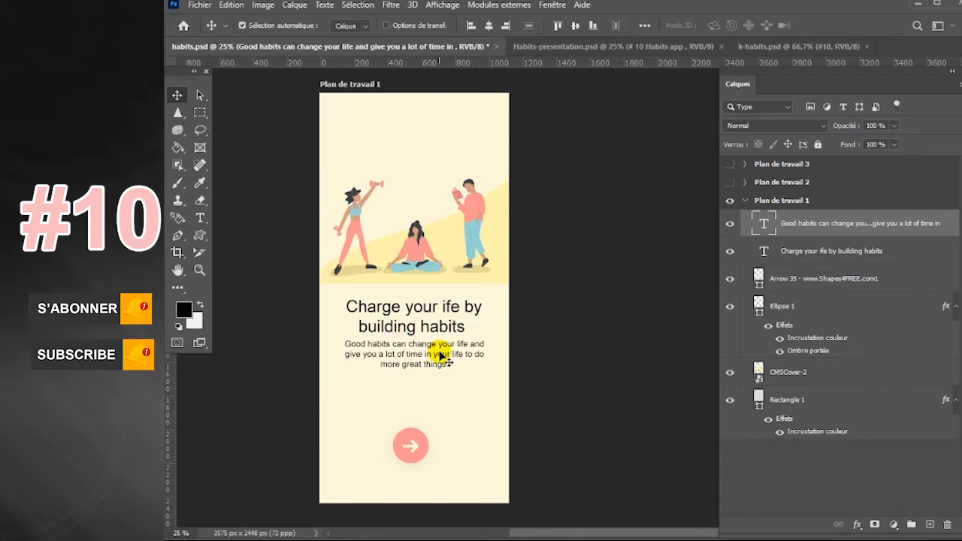
{"action": "left_click_drag", "start_coordinate": [431, 347], "coordinate": [429, 346]}
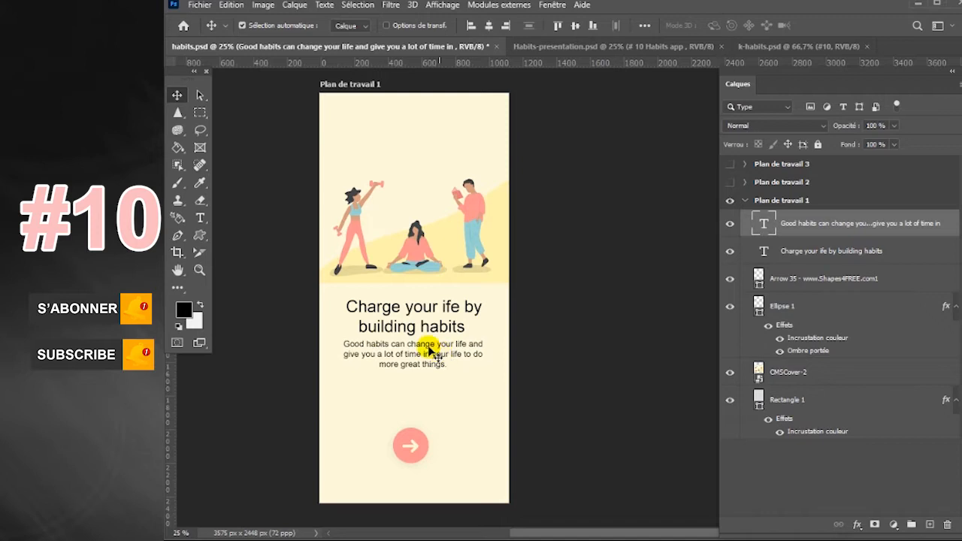
{"action": "left_click", "coordinate": [425, 462]}
Step: Select the arrow and Ellipse 1 layers together and nudge the round button slightly upward
{"action": "left_click", "coordinate": [873, 281]}
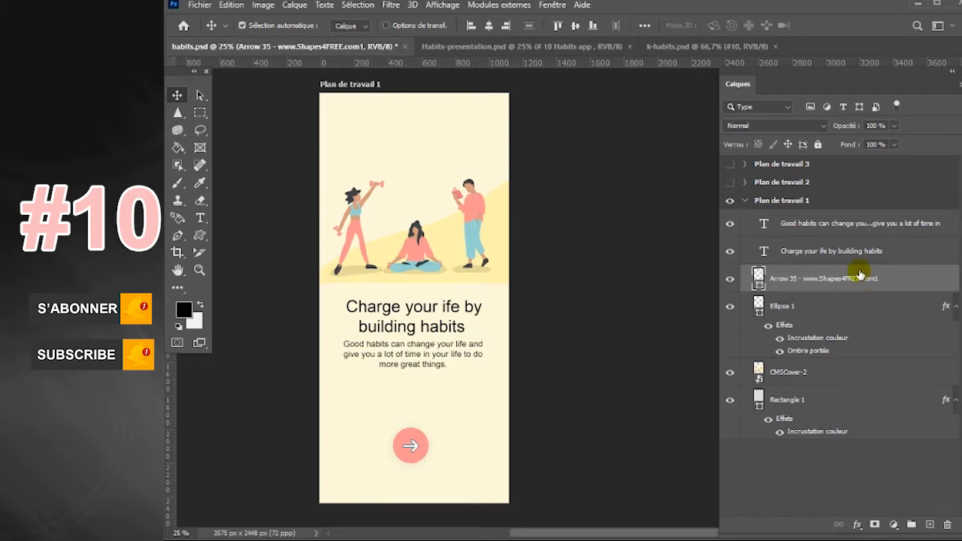
{"action": "left_click", "coordinate": [828, 309], "text": "shift"}
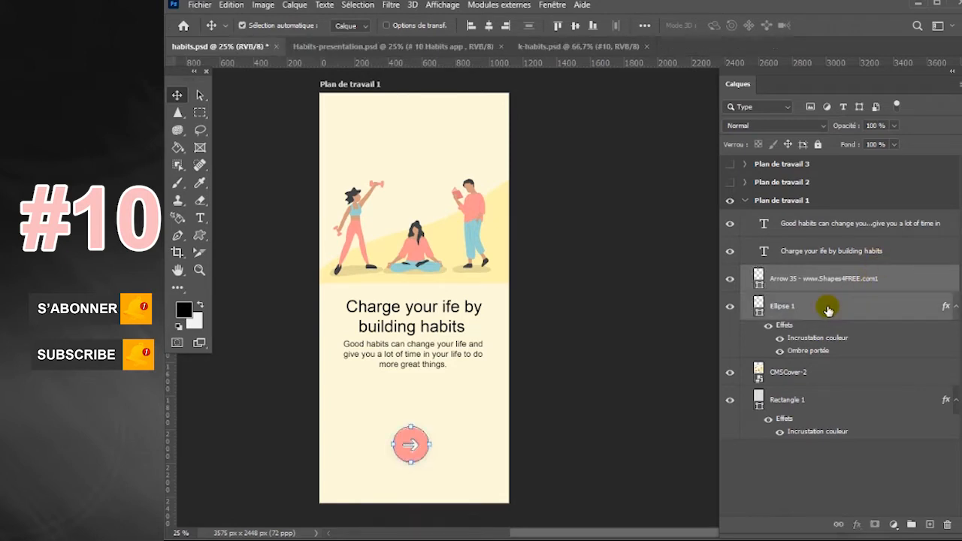
{"action": "key", "text": "Up"}
{"action": "key", "text": "Up"}
{"action": "key", "text": "Up"}
{"action": "key", "text": "Up"}
{"action": "key", "text": "Up"}
{"action": "key", "text": "Up"}
{"action": "key", "text": "Up"}
{"action": "key", "text": "Up"}
{"action": "key", "text": "Up"}
{"action": "key", "text": "Up"}
{"action": "key", "text": "Up"}
{"action": "key", "text": "Up"}
{"action": "key", "text": "Up"}
{"action": "key", "text": "Up"}
{"action": "key", "text": "Up"}
{"action": "key", "text": "Up"}
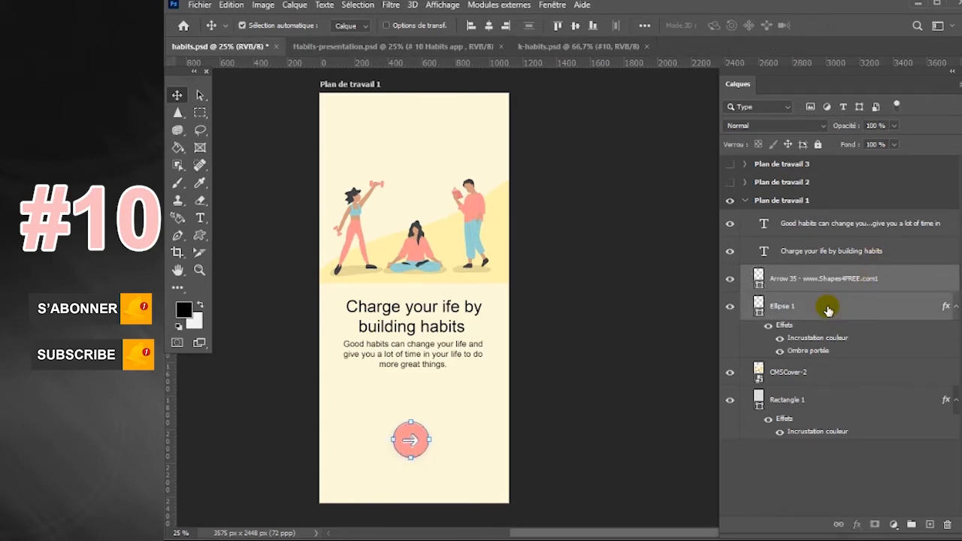
{"action": "key", "text": "Down"}
{"action": "key", "text": "Down"}
{"action": "key", "text": "Down"}
{"action": "key", "text": "Down"}
{"action": "key", "text": "Down"}
{"action": "key", "text": "Down"}
{"action": "key", "text": "Down"}
{"action": "key", "text": "Down"}
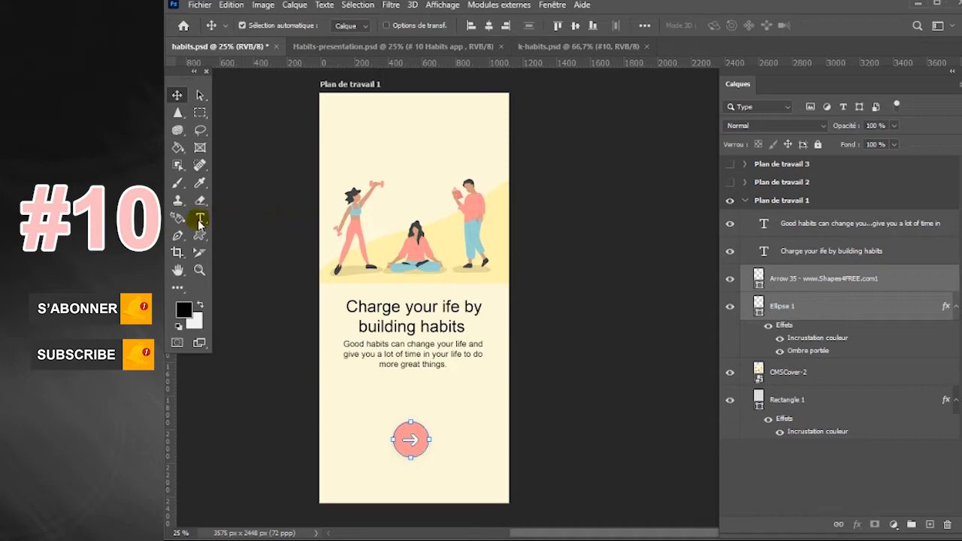
Step: Add the caption "Lets'go" in 50 pt Arial and place it centred just beneath the arrow button
{"action": "key", "text": "t"}
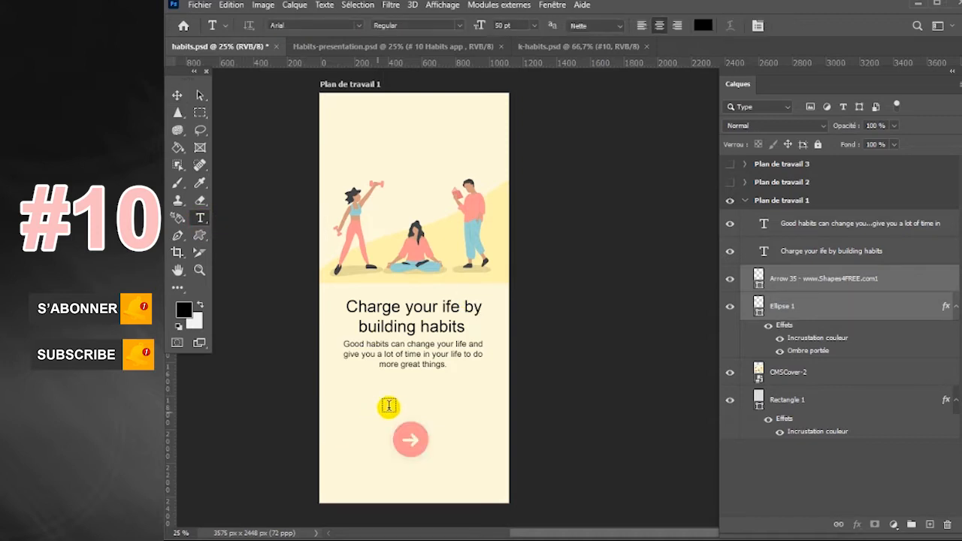
{"action": "left_click", "coordinate": [391, 405]}
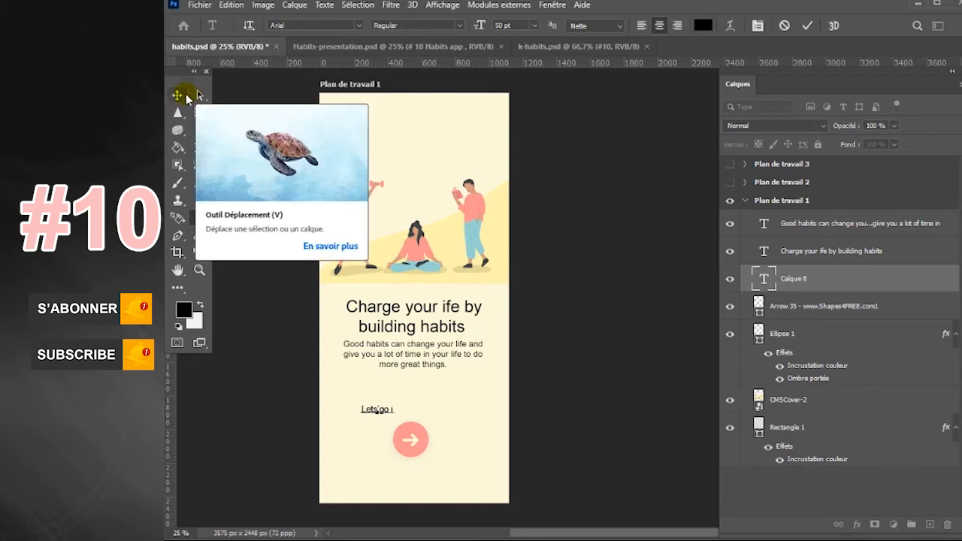
{"action": "key", "text": "BackSpace"}
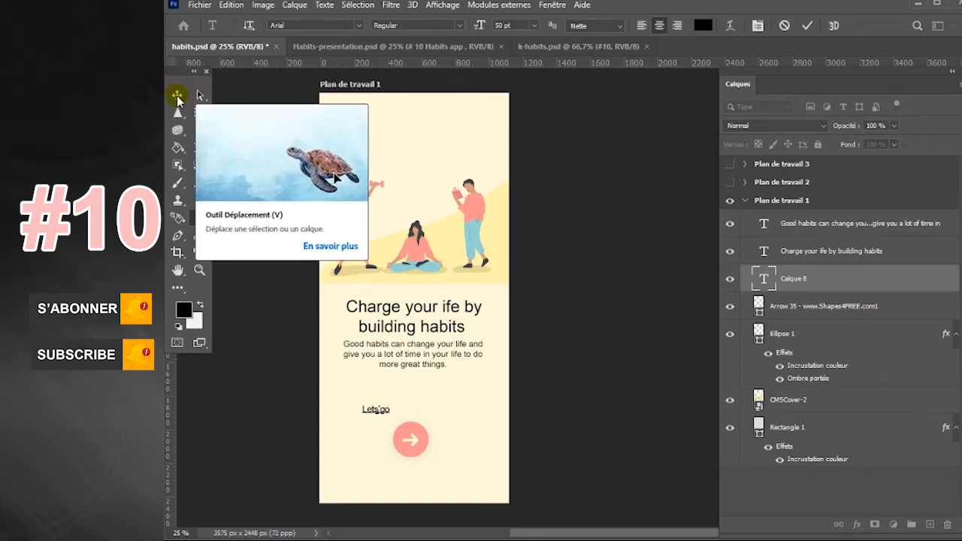
{"action": "key", "text": "ctrl+Return"}
{"action": "key", "text": "v"}
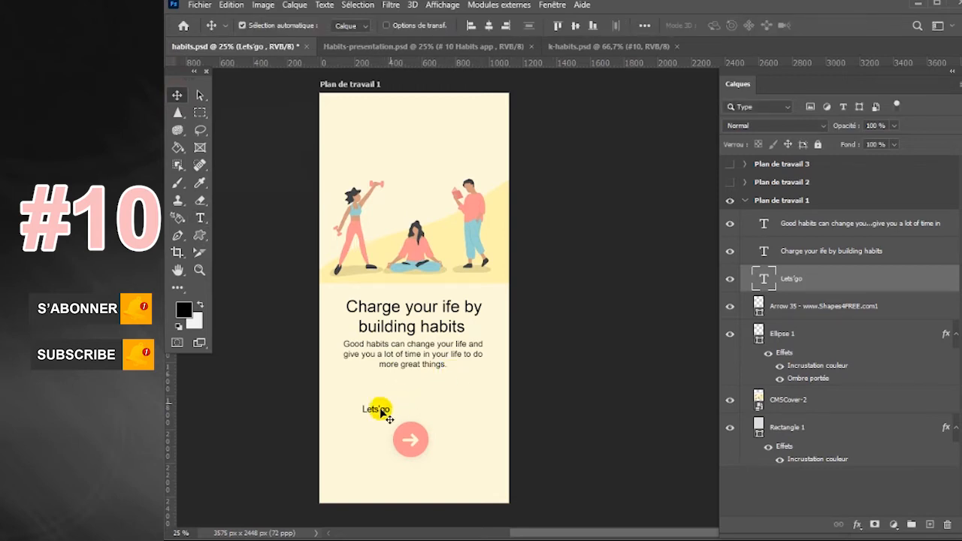
{"action": "left_click_drag", "start_coordinate": [399, 412], "coordinate": [448, 462]}
{"action": "mouse_move", "coordinate": [421, 466]}
{"action": "left_mouse_down"}
{"action": "mouse_move", "coordinate": [411, 460]}
{"action": "mouse_move", "coordinate": [414, 468]}
{"action": "left_mouse_up"}
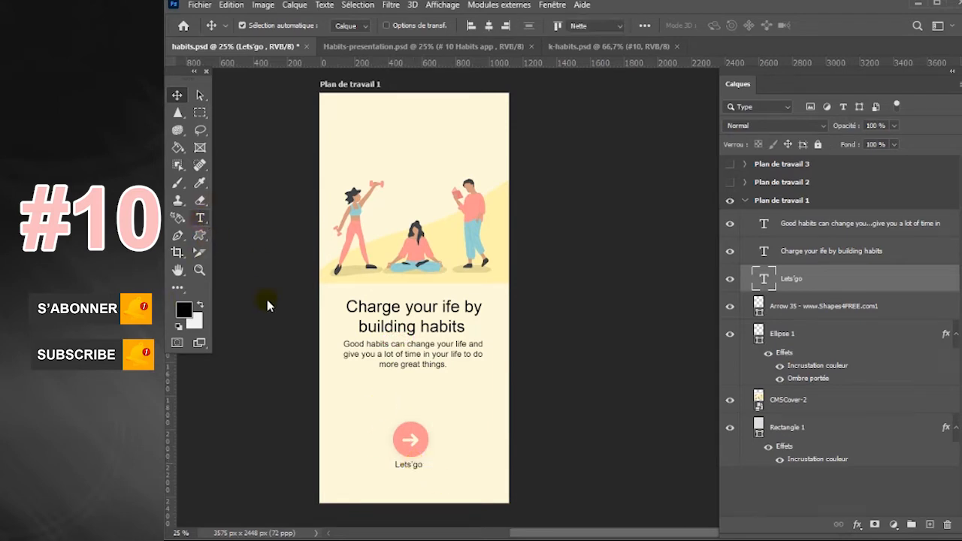
Step: Add "If you don't have an account? login" near the artboard's lower edge with "login" in bold, and move the button and its caption upward
{"action": "left_click", "coordinate": [200, 218]}
{"action": "left_click", "coordinate": [250, 220]}
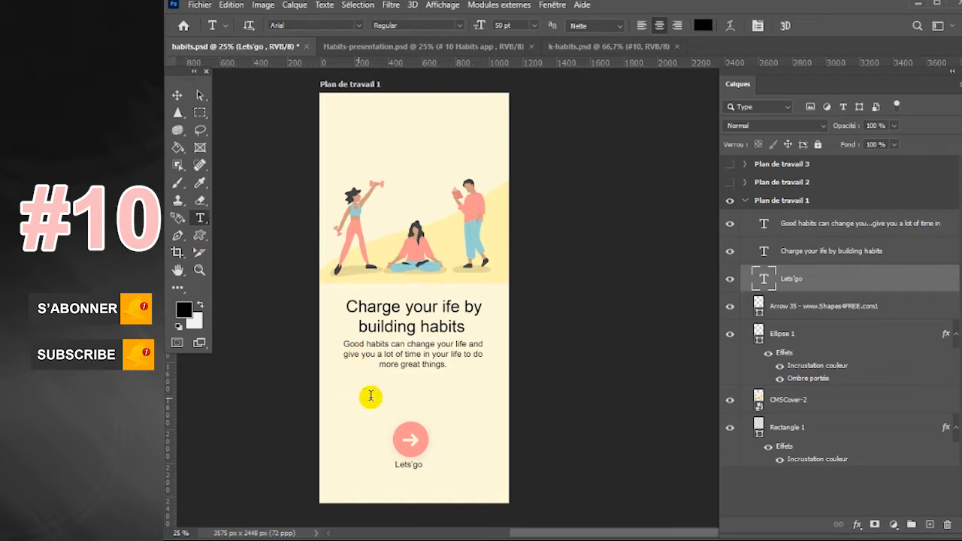
{"action": "left_click", "coordinate": [370, 395]}
{"action": "key", "text": "BackSpace"}
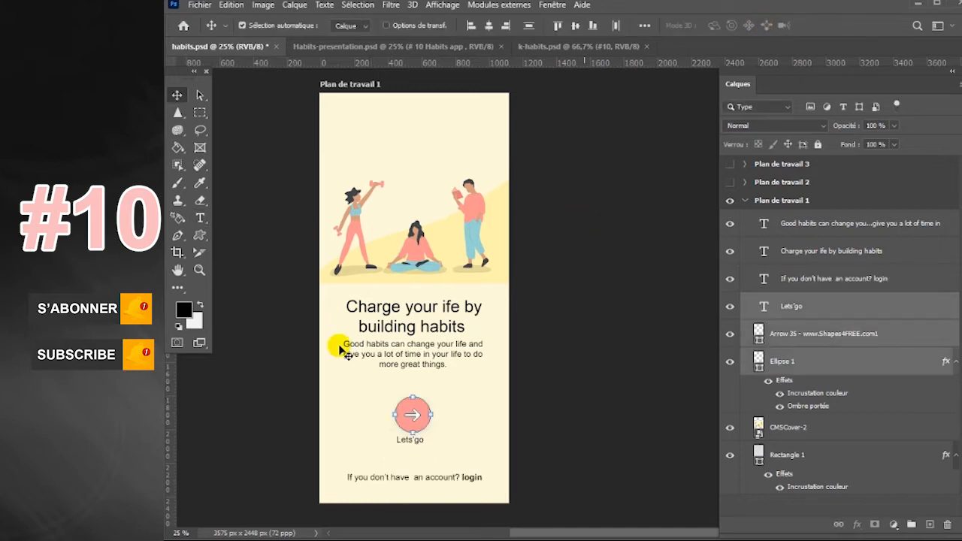
Step: Collapse the Plan de travail 1 layer group and make Plan de travail 2 visible beside the finished screen
{"action": "left_click", "coordinate": [745, 201]}
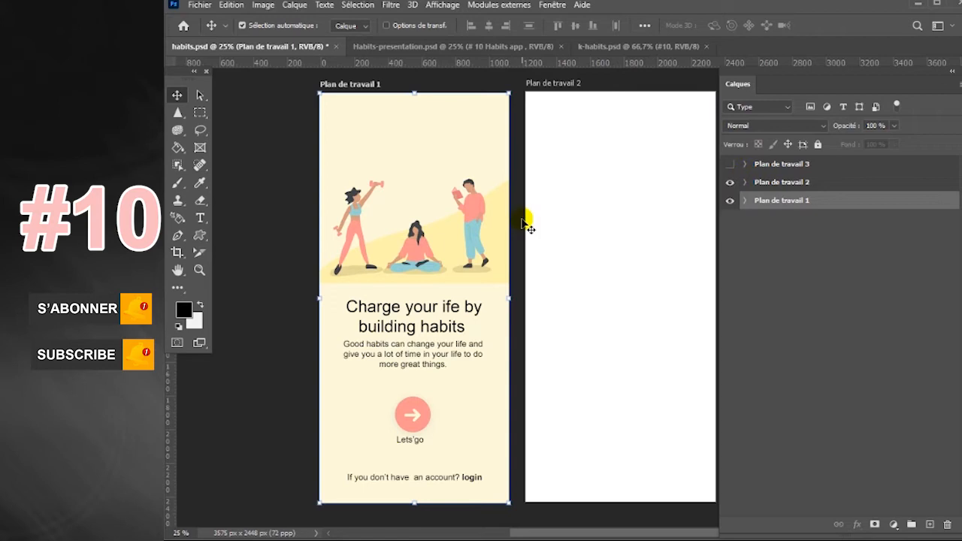
{"action": "key", "text": "h"}
{"action": "left_click_drag", "start_coordinate": [606, 290], "coordinate": [544, 293]}
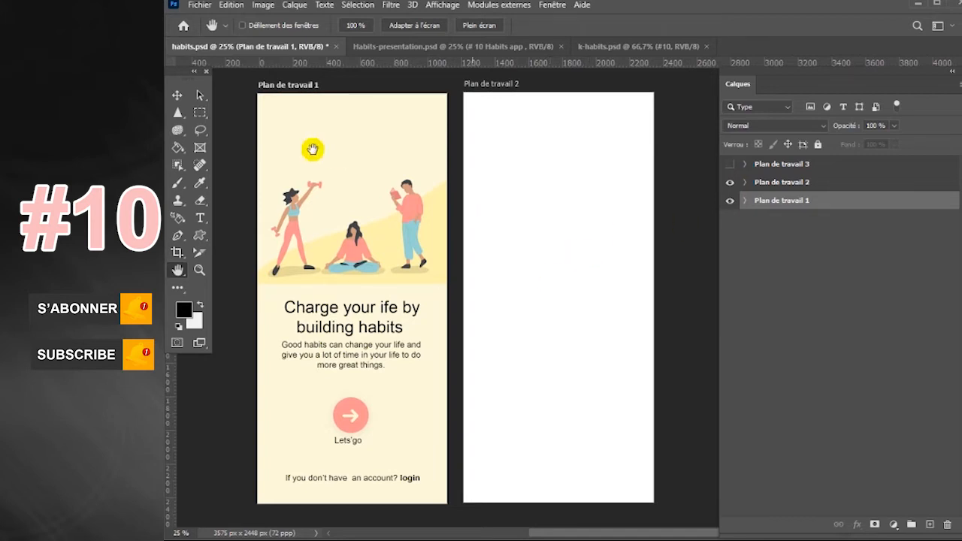
Step: Draw a salmon pink rounded rectangle about 159 × 24 px with 60 px radius near the upper-left corner of Plan de travail 2
{"action": "left_click", "coordinate": [200, 236]}
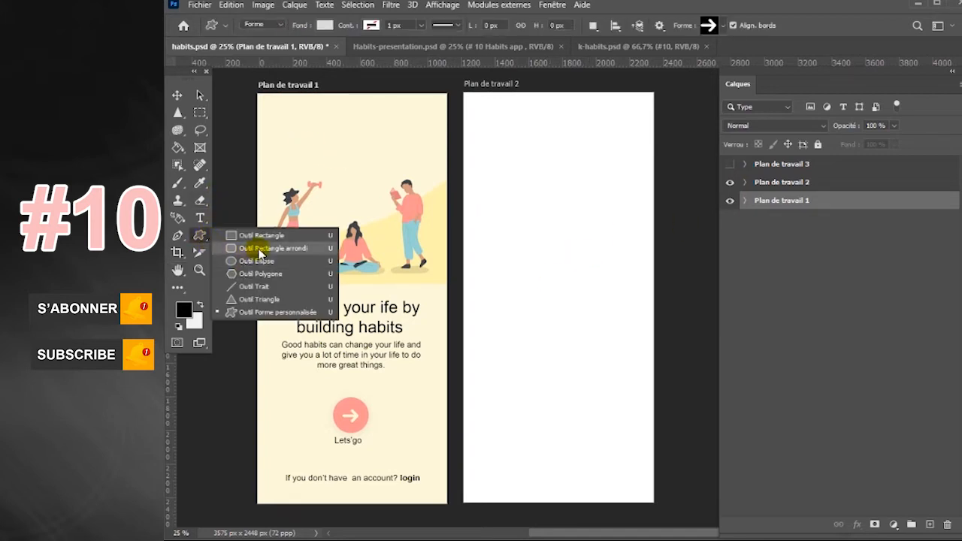
{"action": "left_click", "coordinate": [252, 250]}
{"action": "left_click", "coordinate": [814, 185]}
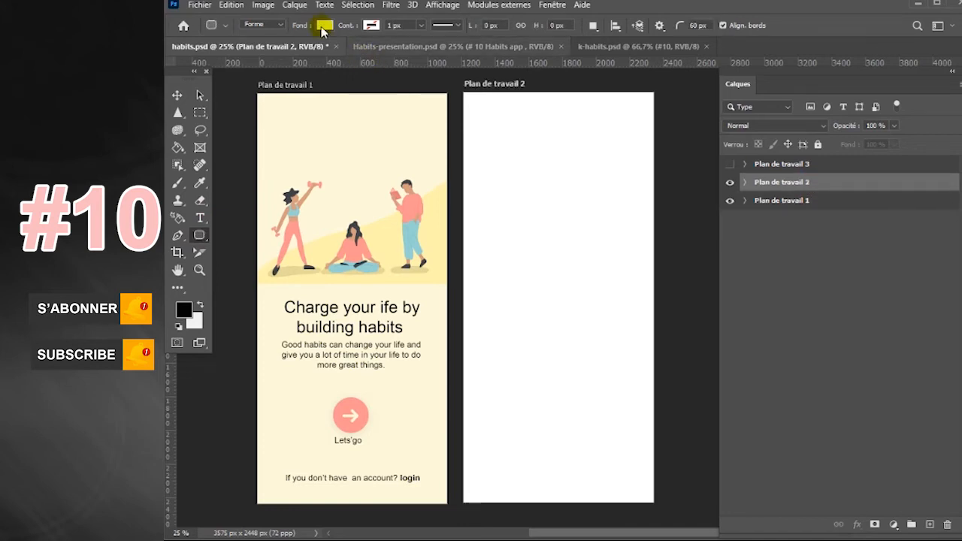
{"action": "left_click", "coordinate": [325, 25]}
{"action": "left_click", "coordinate": [254, 95]}
{"action": "left_click", "coordinate": [329, 28]}
{"action": "left_click_drag", "start_coordinate": [470, 111], "coordinate": [497, 113]}
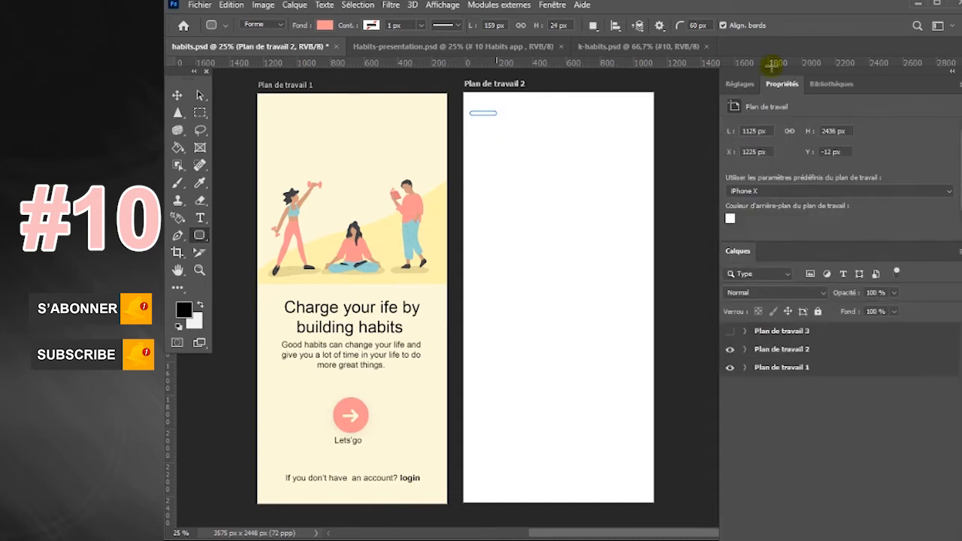
{"action": "left_click", "coordinate": [827, 355]}
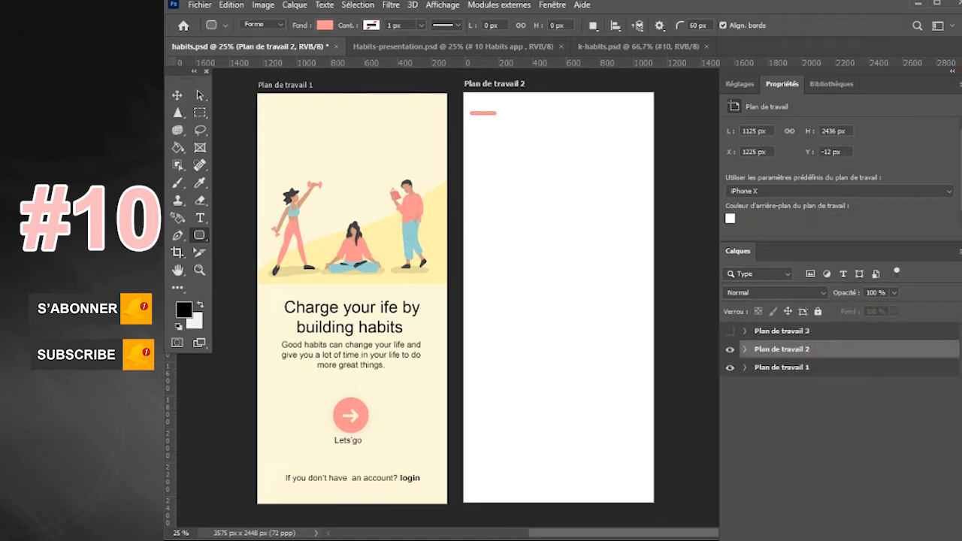
Step: Duplicate the pink rounded rectangle on Plan de travail 2 twice and stack the copies beneath it as three bars
{"action": "left_click", "coordinate": [804, 210]}
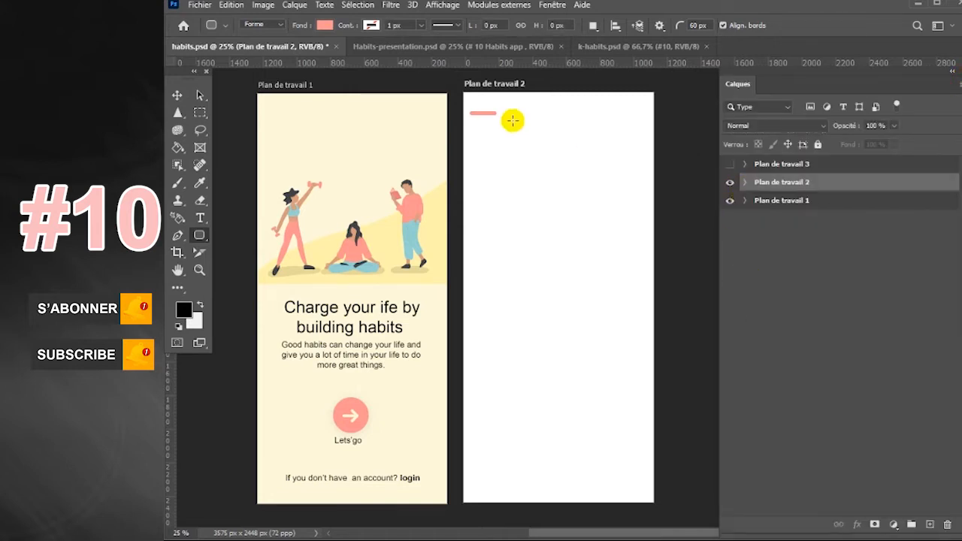
{"action": "left_click", "coordinate": [178, 95]}
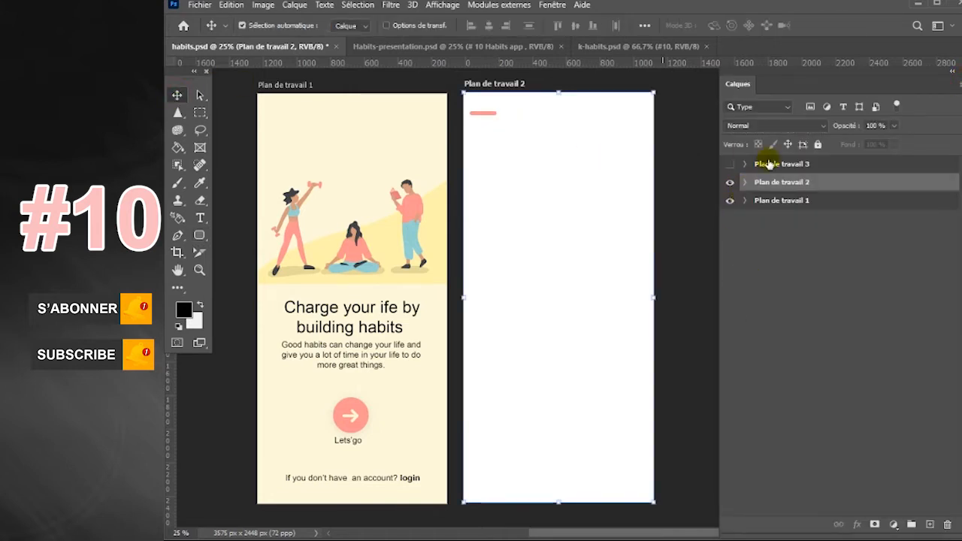
{"action": "left_click", "coordinate": [790, 200]}
{"action": "left_click", "coordinate": [803, 182]}
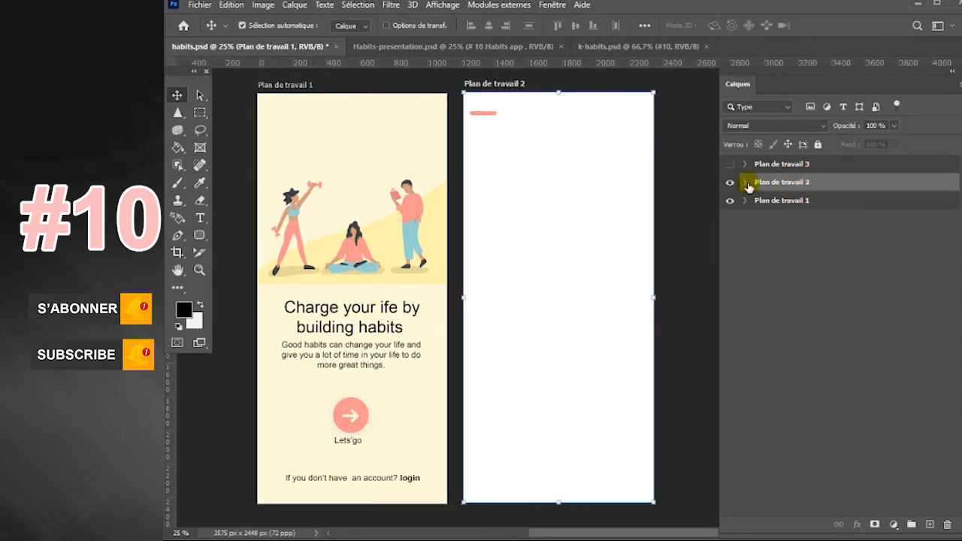
{"action": "left_click", "coordinate": [745, 183]}
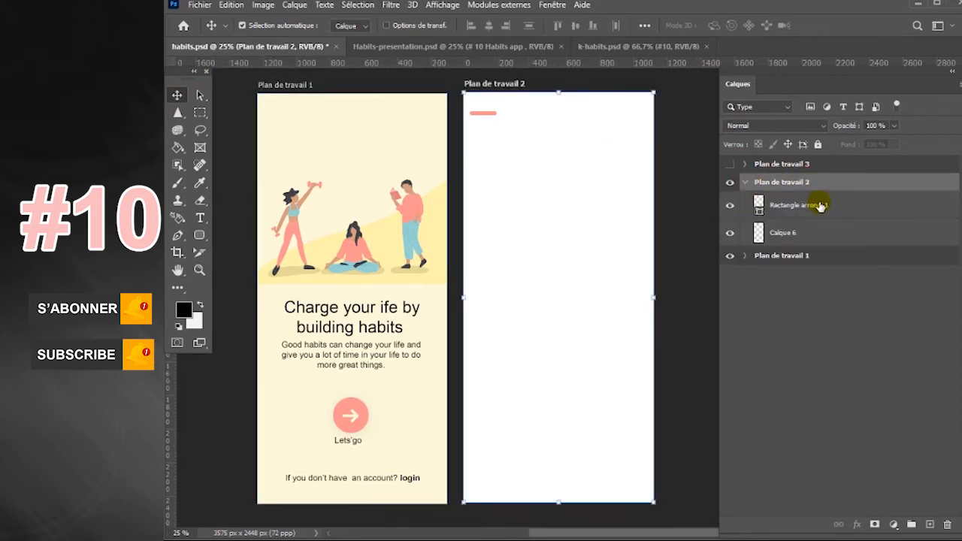
{"action": "left_click", "coordinate": [842, 209]}
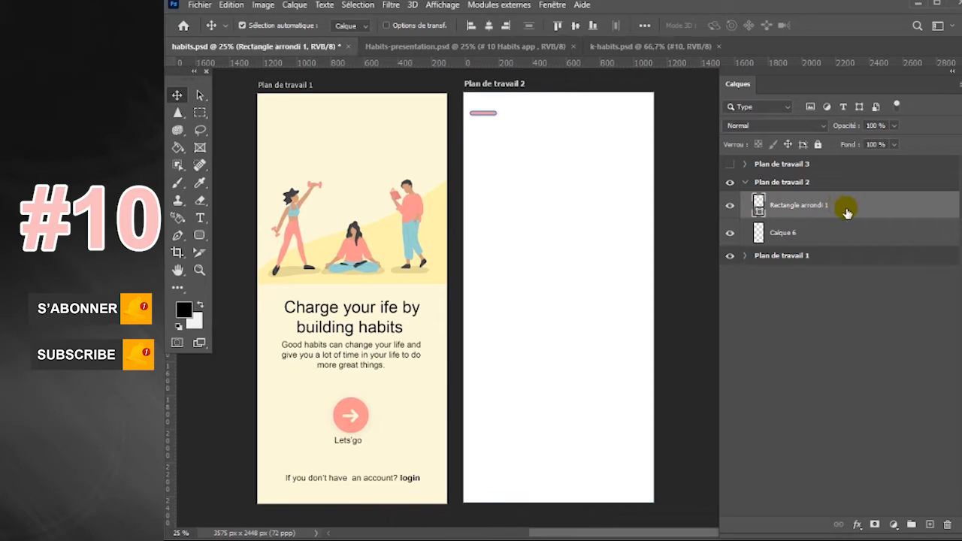
{"action": "key", "text": "ctrl+j"}
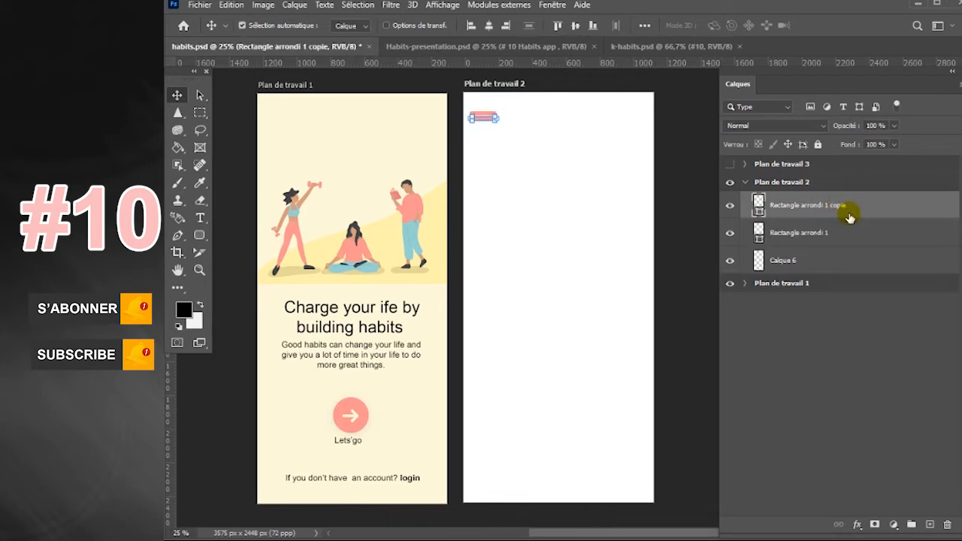
{"action": "key", "text": "ctrl+j"}
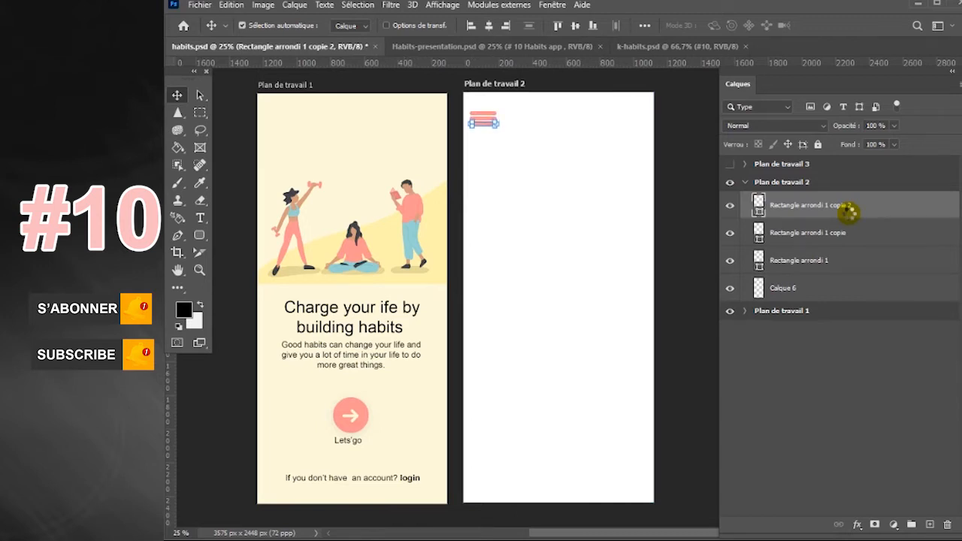
Step: Shorten the middle bar and scale the three-bar menu icon so its outer bars are about 112 px wide
{"action": "left_click", "coordinate": [850, 235]}
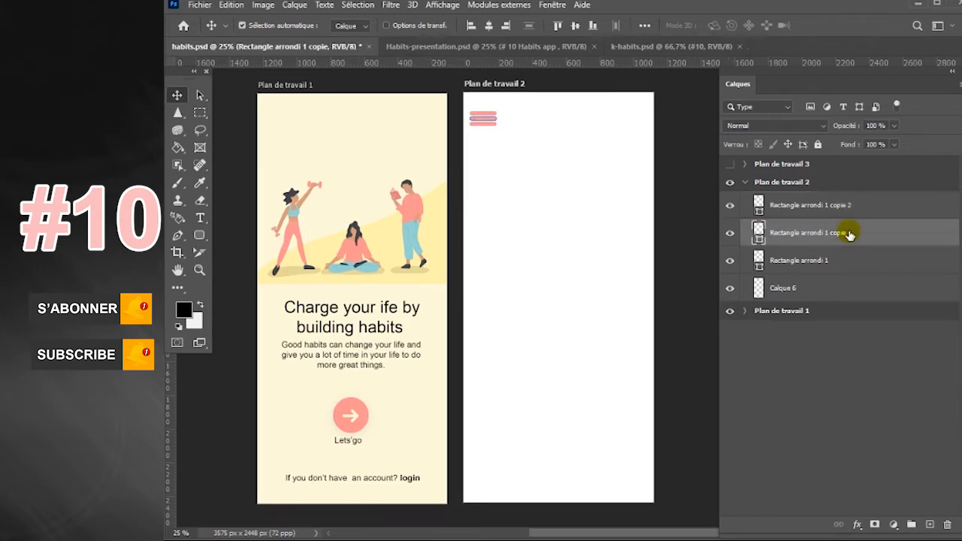
{"action": "key", "text": "ctrl+t"}
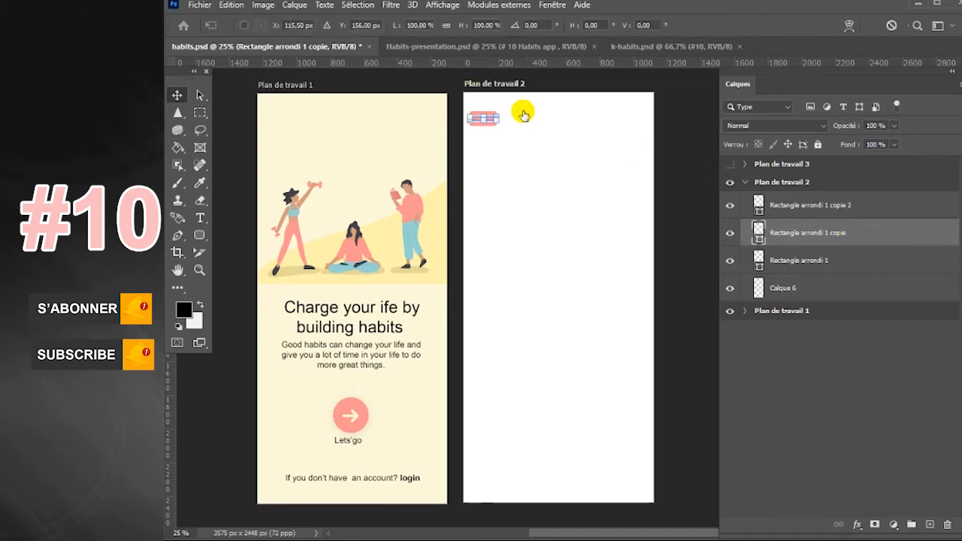
{"action": "key", "text": "Return"}
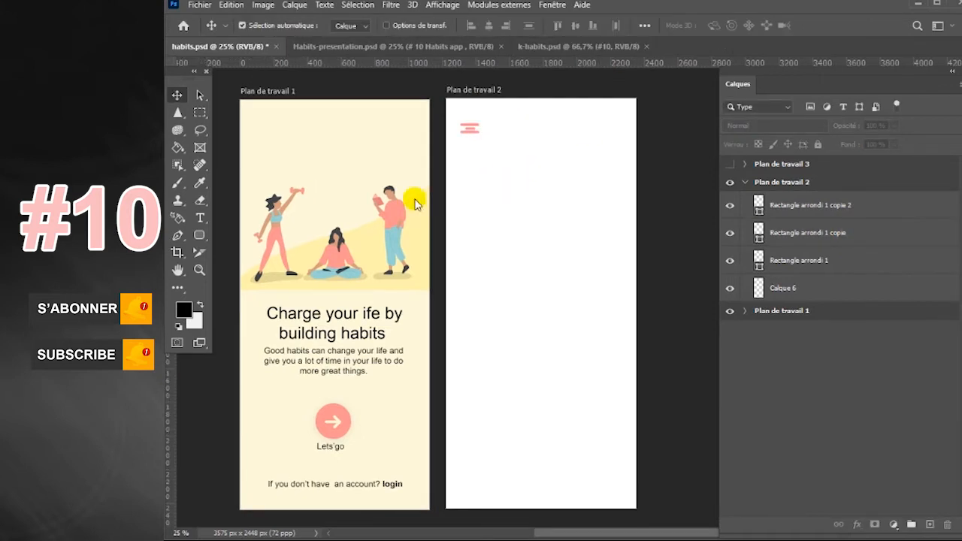
{"action": "right_click", "coordinate": [199, 235]}
{"action": "left_click", "coordinate": [233, 237]}
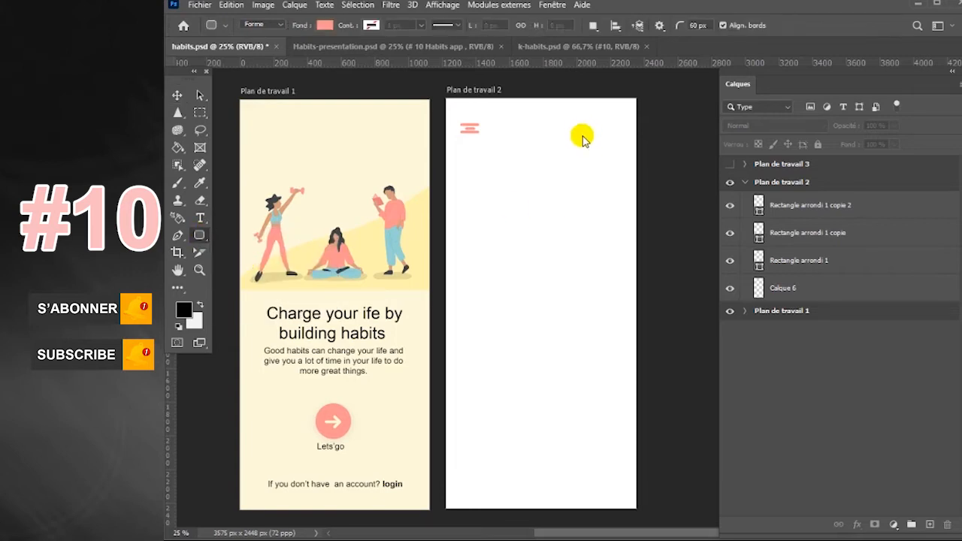
{"action": "right_click", "coordinate": [200, 235]}
{"action": "left_click", "coordinate": [248, 251]}
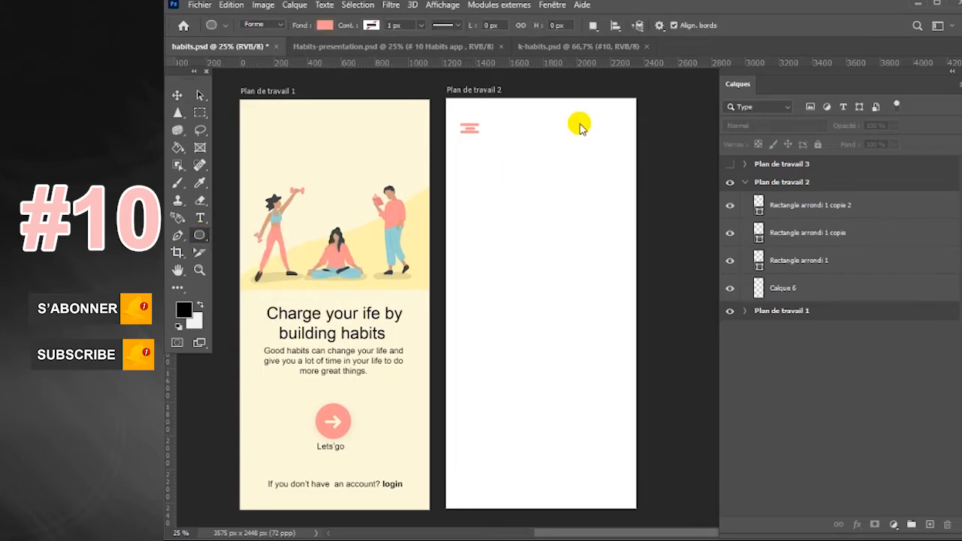
{"action": "left_click_drag", "start_coordinate": [591, 120], "coordinate": [613, 143]}
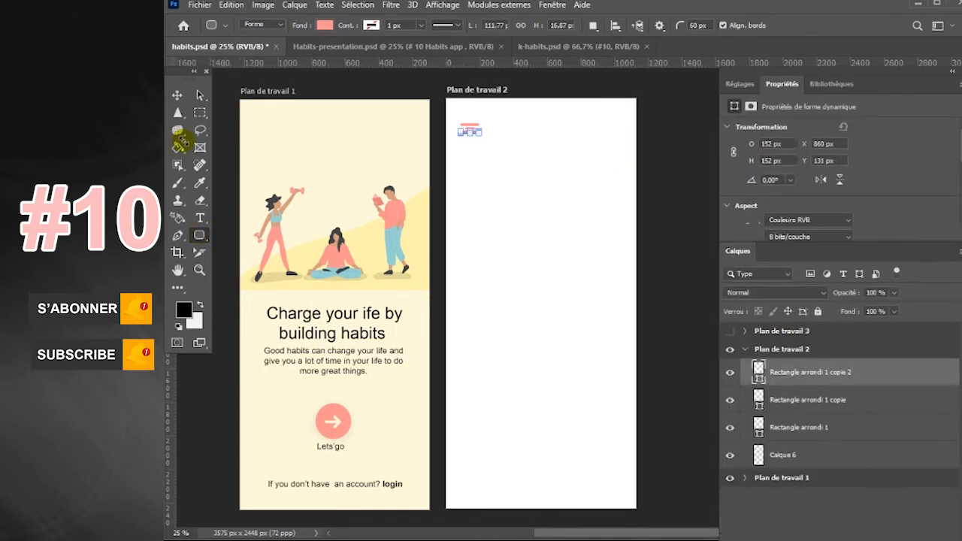
Step: Draw a salmon pink circle about 124 px across near the upper-right corner of Plan de travail 2 and add an empty layer above it
{"action": "right_click", "coordinate": [203, 236]}
{"action": "left_click", "coordinate": [230, 262]}
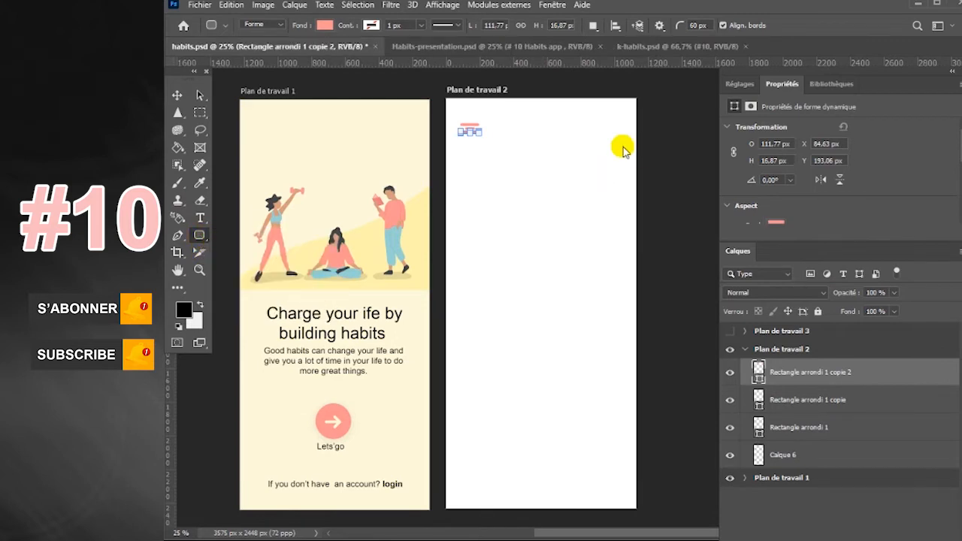
{"action": "left_click_drag", "start_coordinate": [579, 126], "coordinate": [613, 152]}
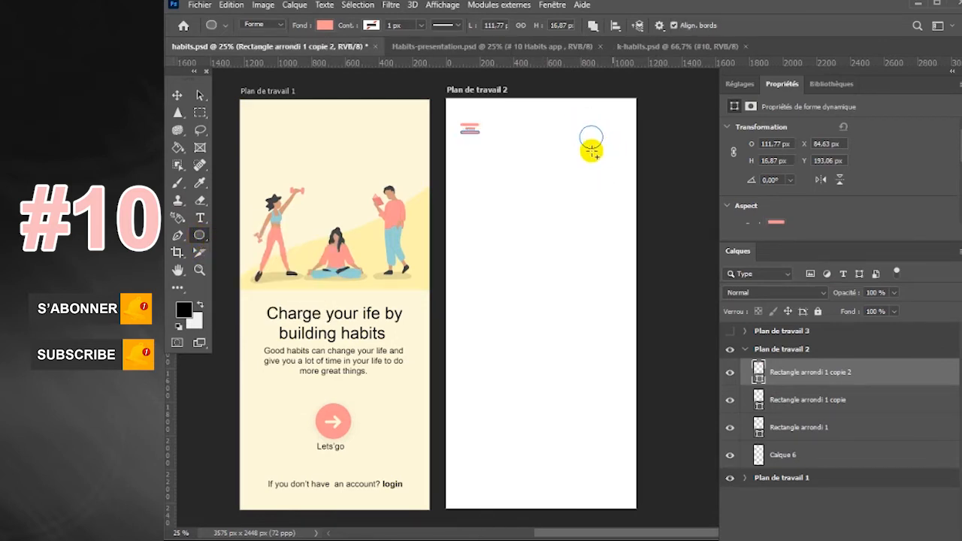
{"action": "left_click", "coordinate": [179, 95]}
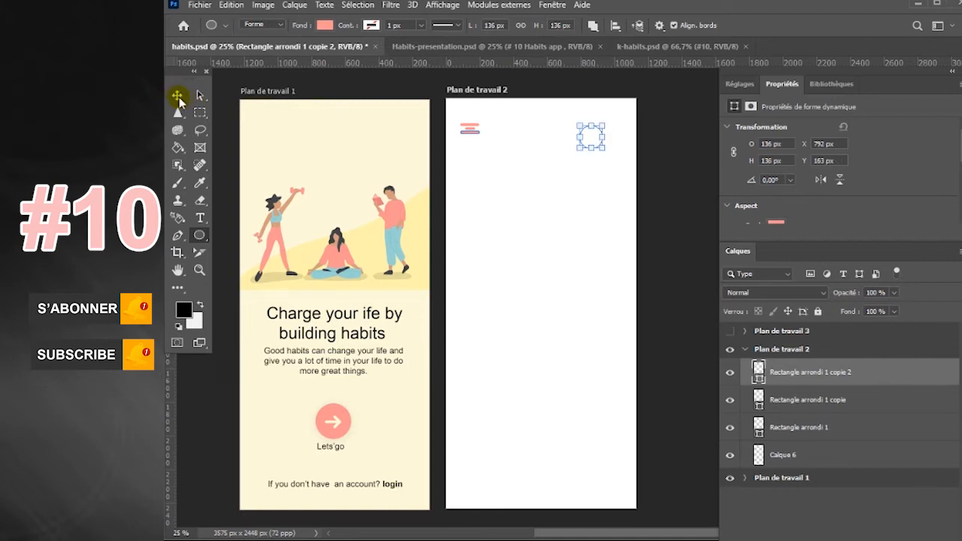
{"action": "left_click_drag", "start_coordinate": [591, 139], "coordinate": [604, 127]}
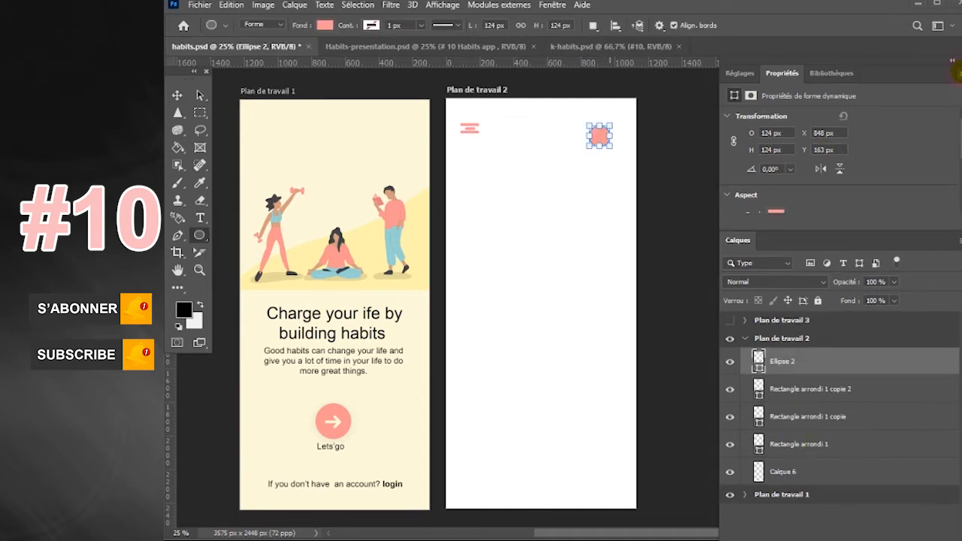
{"action": "left_click", "coordinate": [929, 515]}
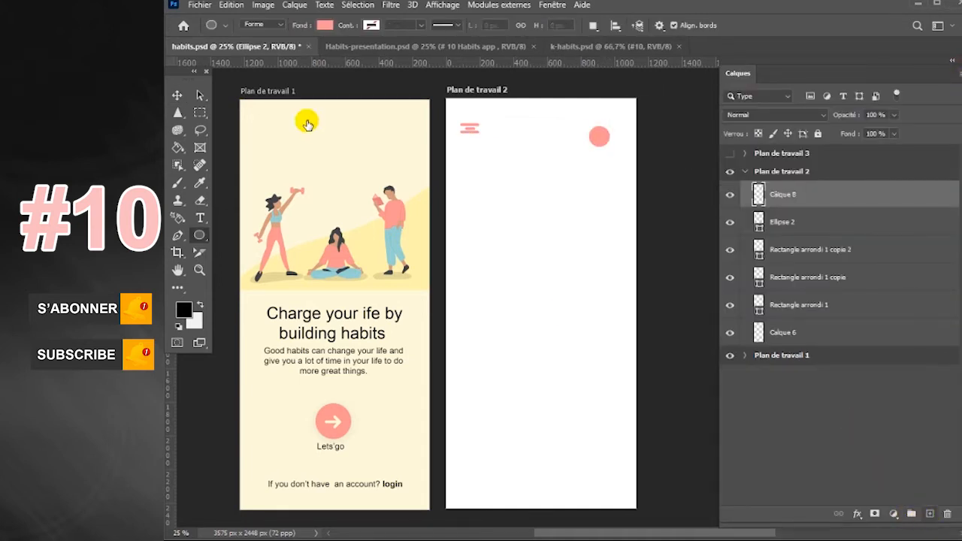
{"action": "left_click", "coordinate": [200, 5]}
{"action": "key", "text": "Escape"}
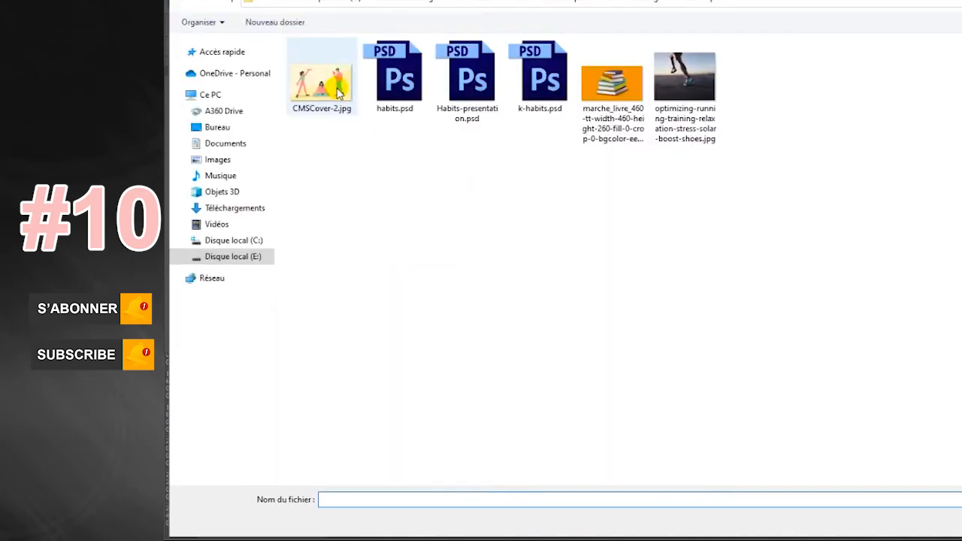
{"action": "double_click", "coordinate": [339, 93]}
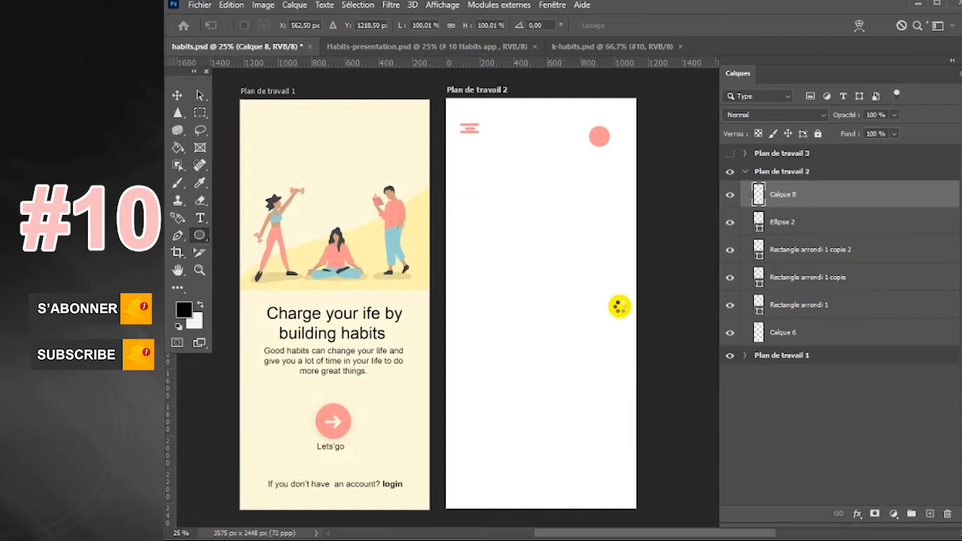
{"action": "left_click_drag", "start_coordinate": [576, 288], "coordinate": [640, 110]}
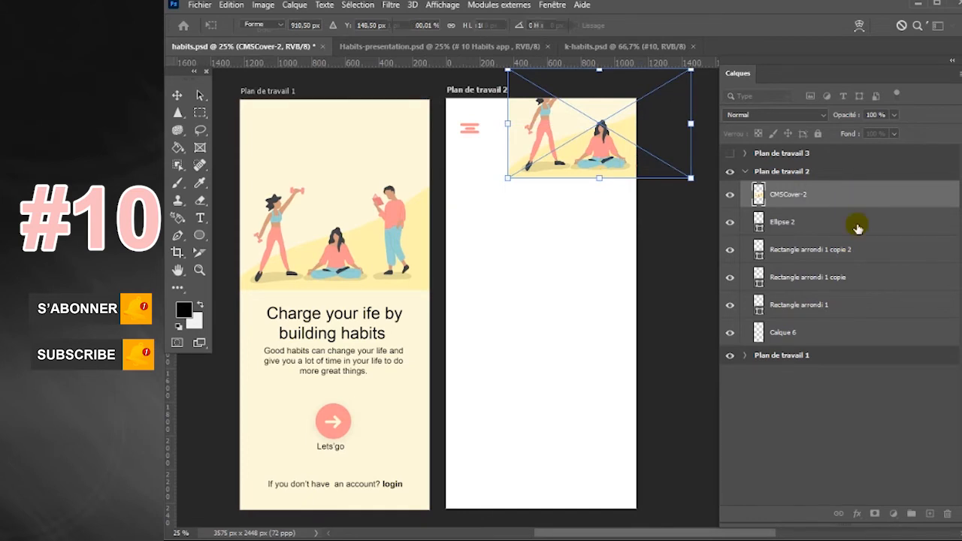
{"action": "key", "text": "Return"}
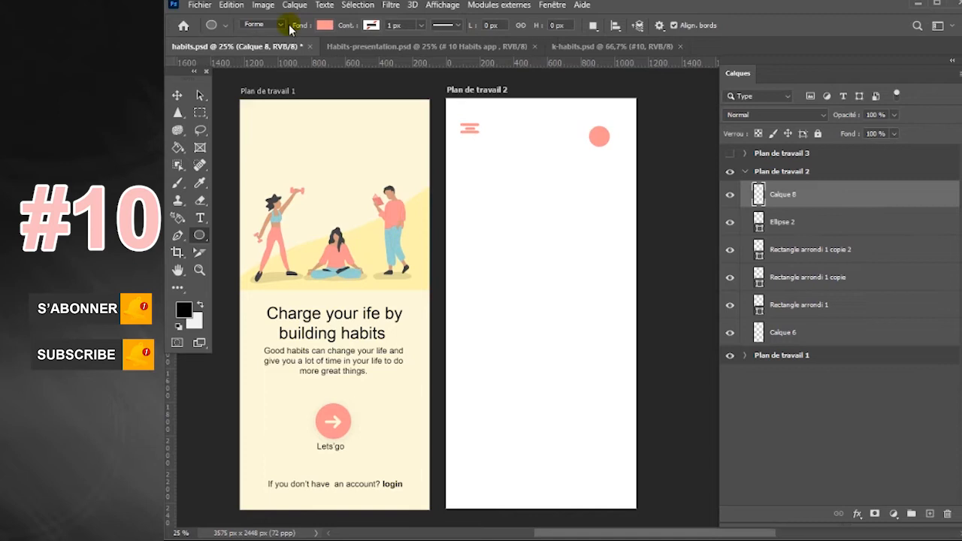
Step: Place CMSCover-2.jpg on Plan de travail 2 and position it so the seated woman's head covers the pink circle
{"action": "left_click", "coordinate": [199, 5]}
{"action": "key", "text": "Escape"}
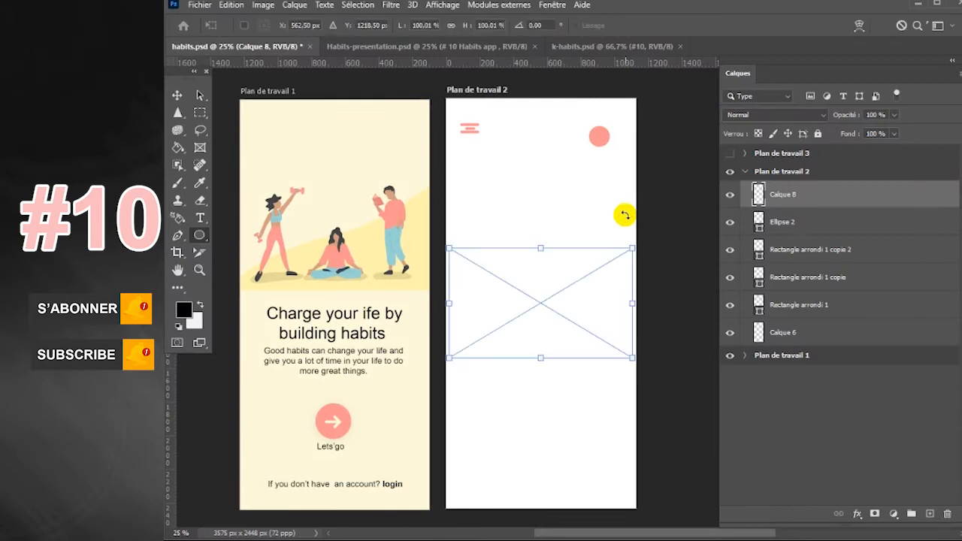
{"action": "left_click_drag", "start_coordinate": [574, 294], "coordinate": [625, 125]}
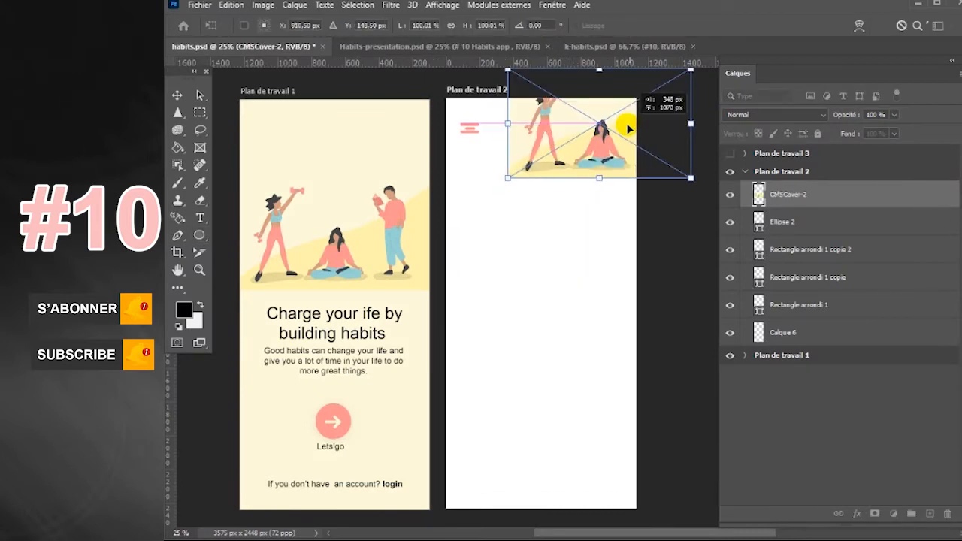
{"action": "left_click", "coordinate": [825, 196]}
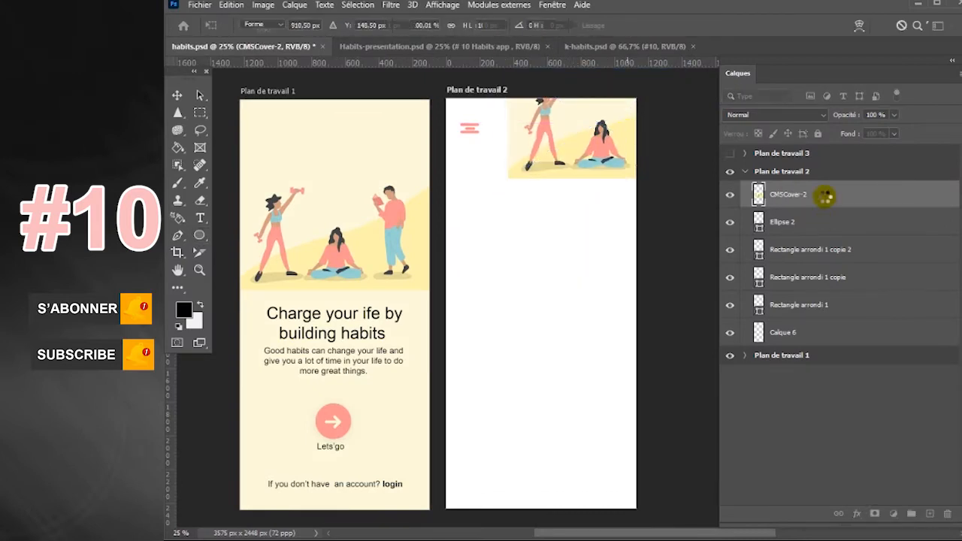
Step: Clip the CMSCover-2 image to the Ellipse 2 circle with a clipping mask and centre the woman's head inside it
{"action": "right_click", "coordinate": [825, 197]}
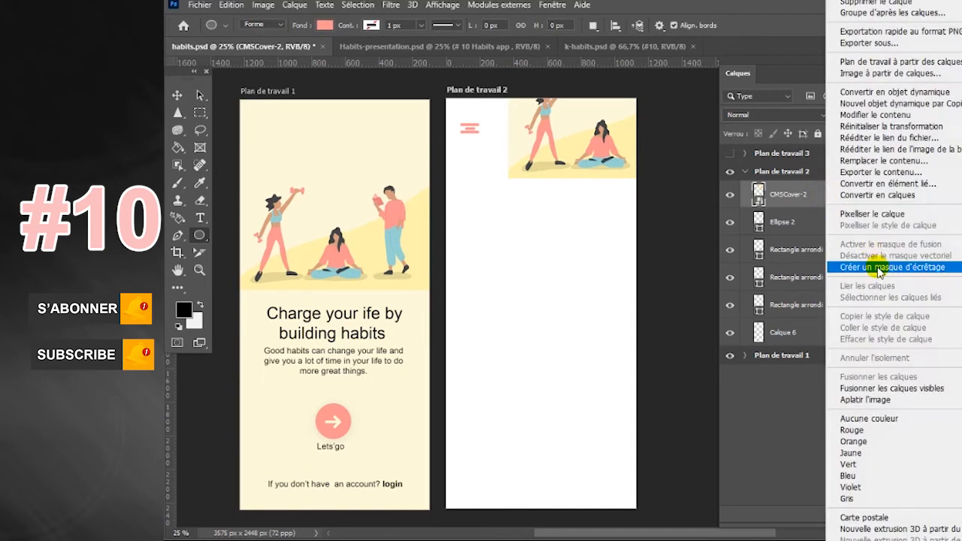
{"action": "left_click", "coordinate": [834, 268]}
{"action": "left_click", "coordinate": [613, 145]}
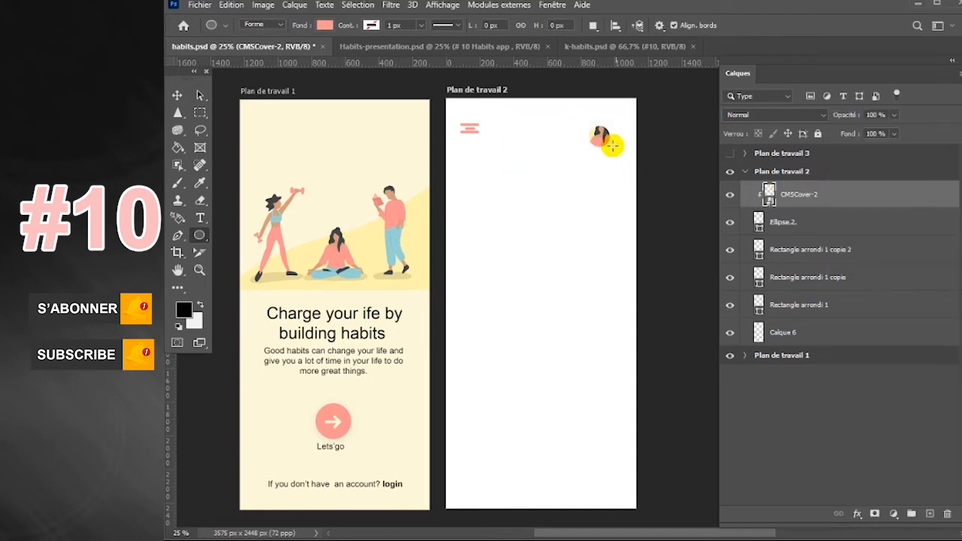
{"action": "left_click", "coordinate": [176, 96]}
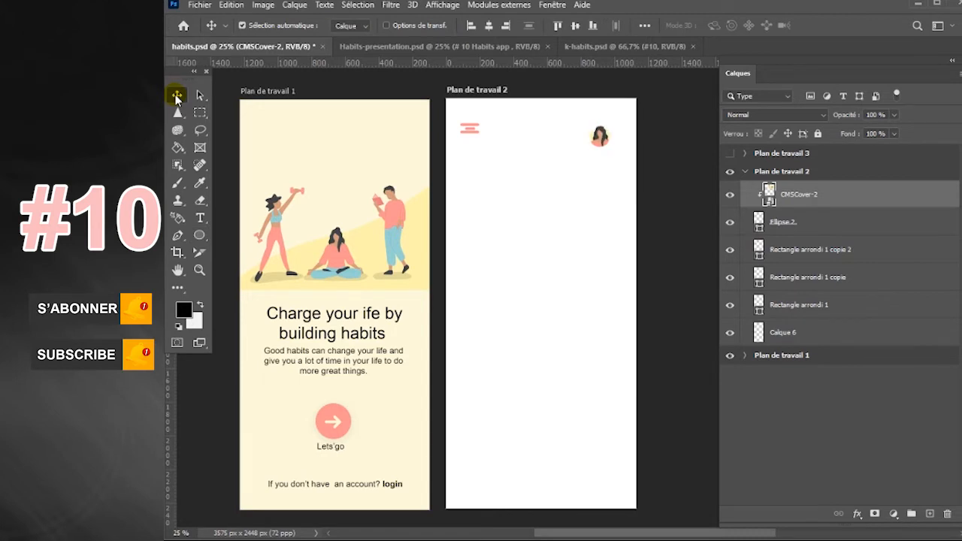
Step: Open the layer style settings of the Ellipse 2 circle behind the portrait, keeping the portrait in view
{"action": "left_click", "coordinate": [819, 231]}
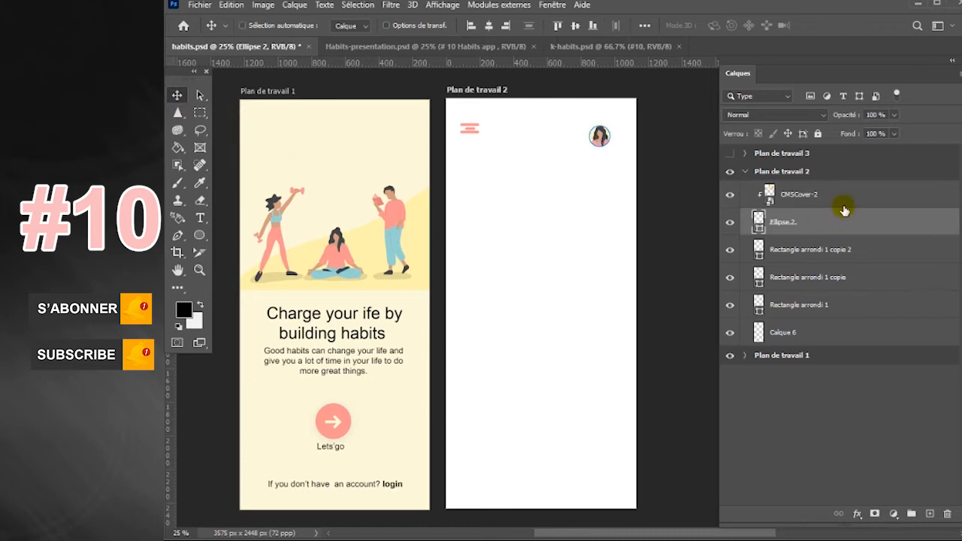
{"action": "left_click", "coordinate": [843, 206], "text": "shift"}
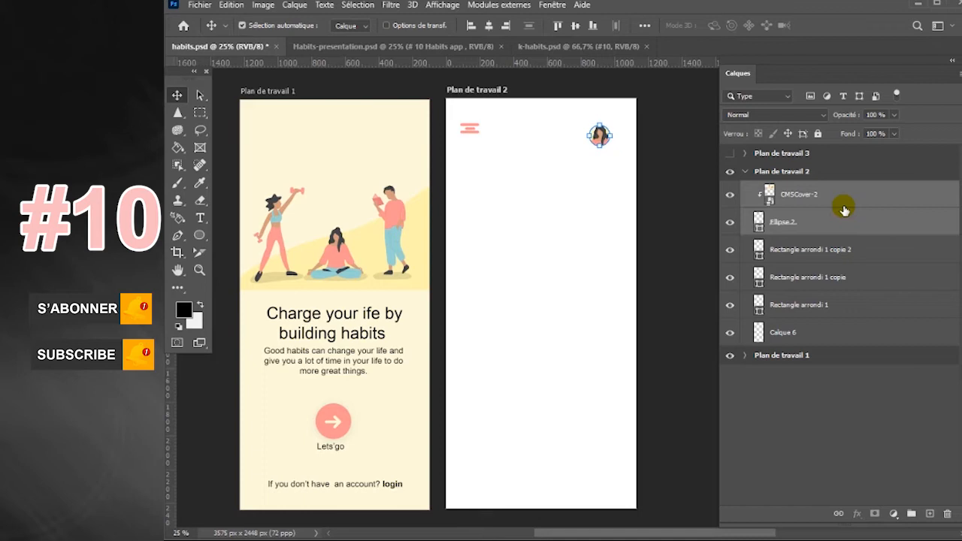
{"action": "left_click", "coordinate": [866, 225]}
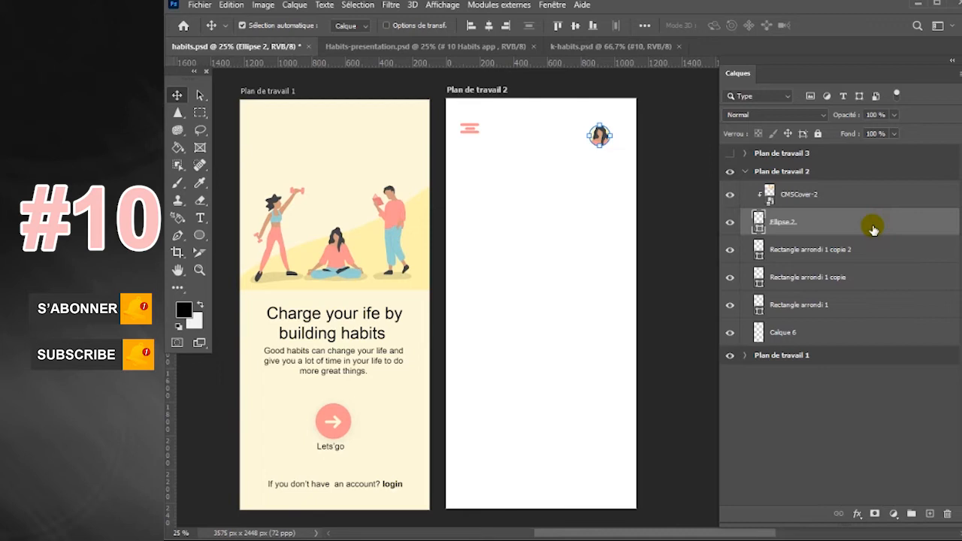
{"action": "double_click", "coordinate": [873, 229]}
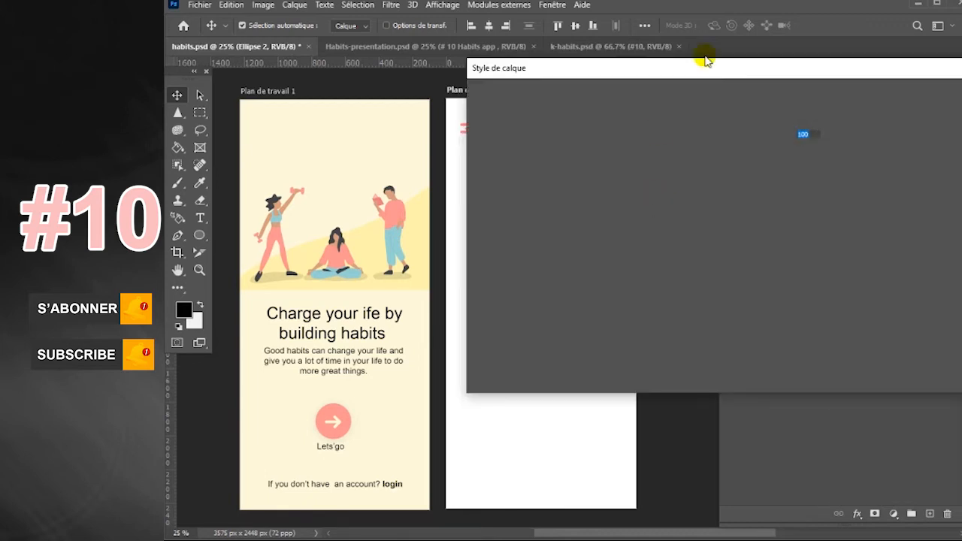
{"action": "left_click_drag", "start_coordinate": [660, 74], "coordinate": [522, 151]}
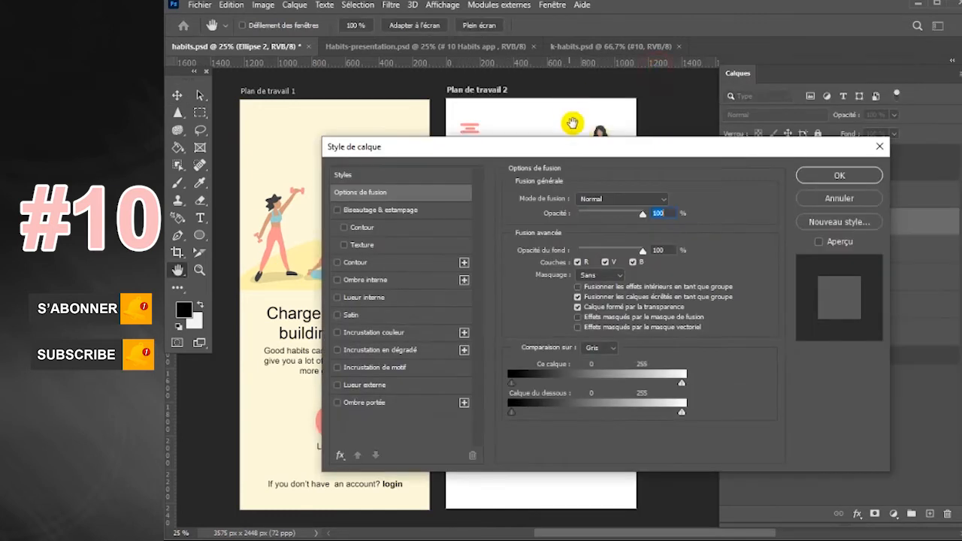
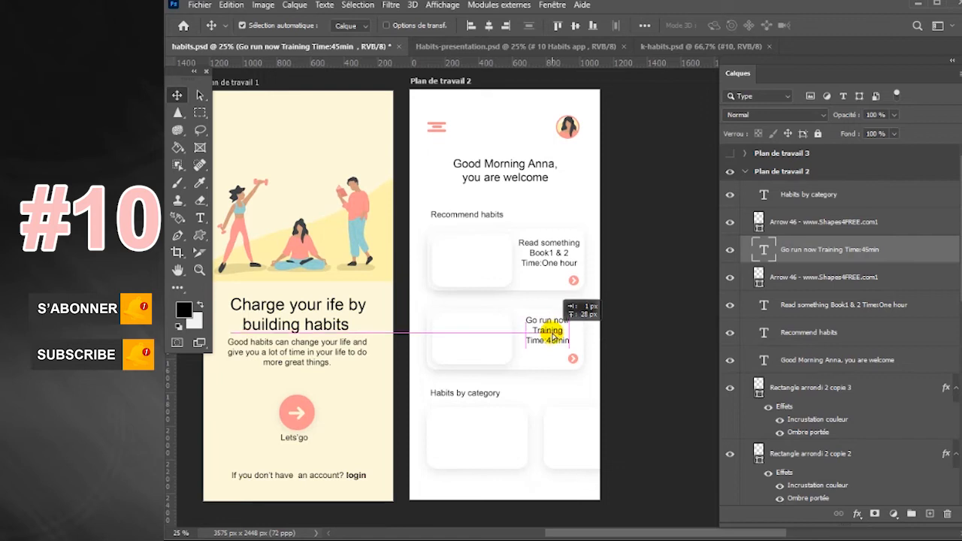
Step: Place the marche_livre book image on a new layer above the first card's inner rounded rectangle, scaled to about 190.72% to cover it
{"action": "left_click", "coordinate": [473, 276]}
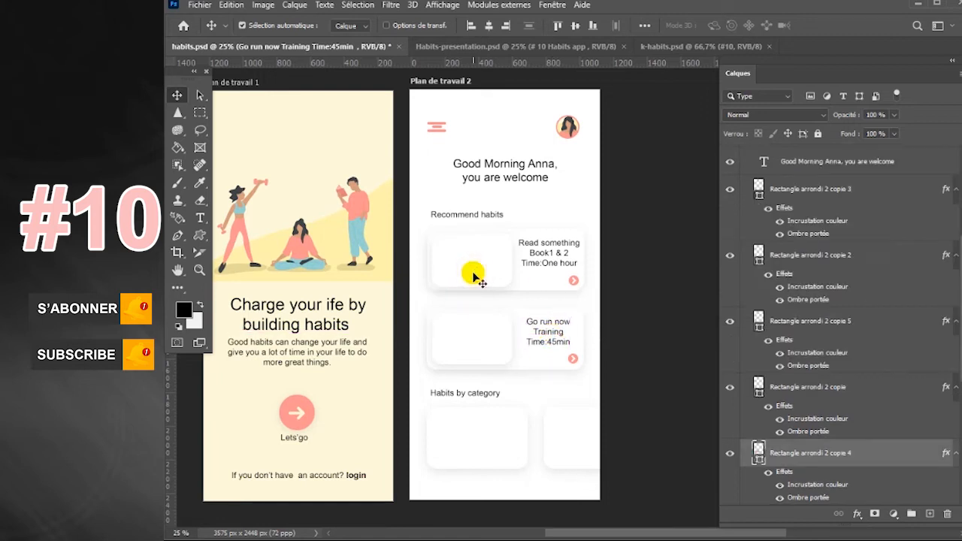
{"action": "left_click", "coordinate": [930, 515]}
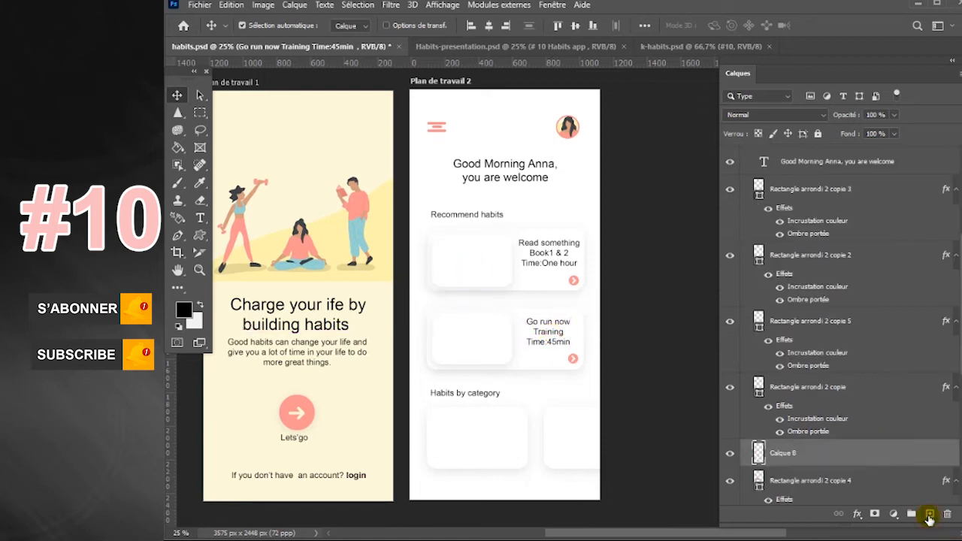
{"action": "left_click", "coordinate": [200, 6]}
{"action": "left_click", "coordinate": [230, 269]}
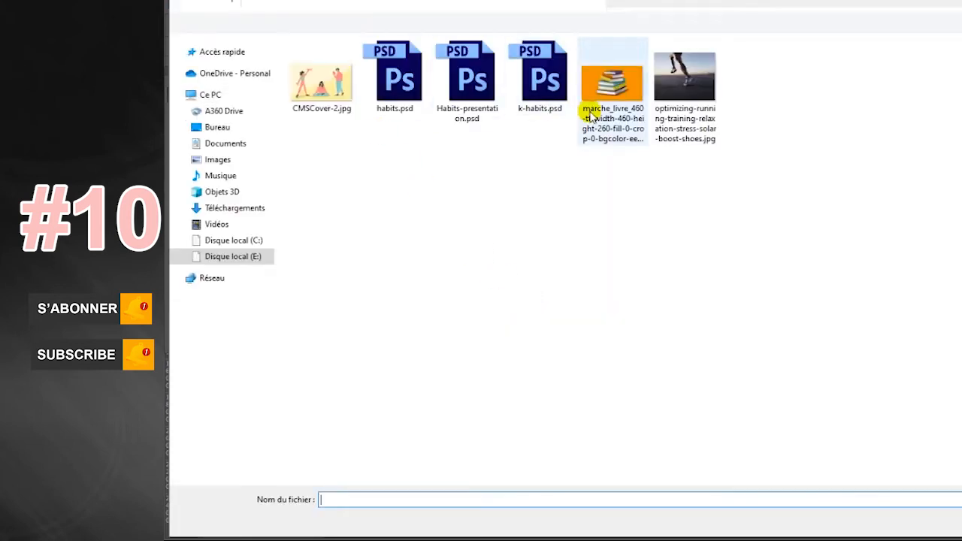
{"action": "double_click", "coordinate": [592, 116]}
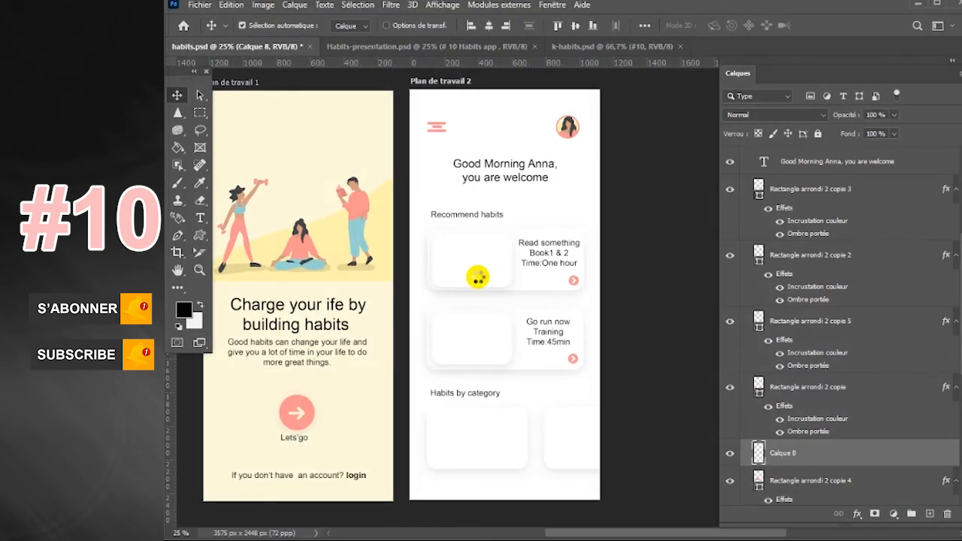
{"action": "left_click_drag", "start_coordinate": [470, 258], "coordinate": [532, 233]}
{"action": "key", "text": "Return"}
{"action": "left_click_drag", "start_coordinate": [509, 301], "coordinate": [509, 301]}
{"action": "key", "text": "Return"}
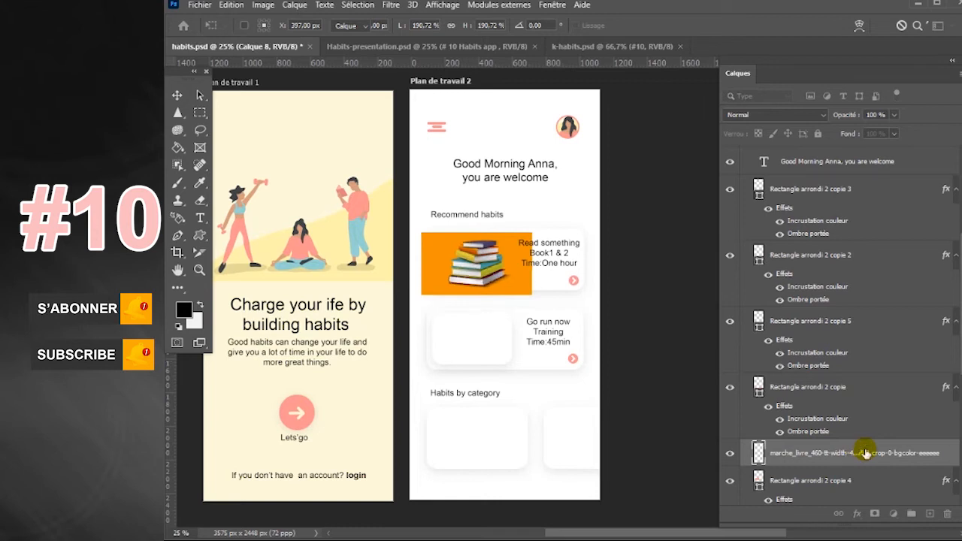
Step: Clip the book image to the rounded rectangle of the "Read something" card with a clipping mask
{"action": "right_click", "coordinate": [859, 465]}
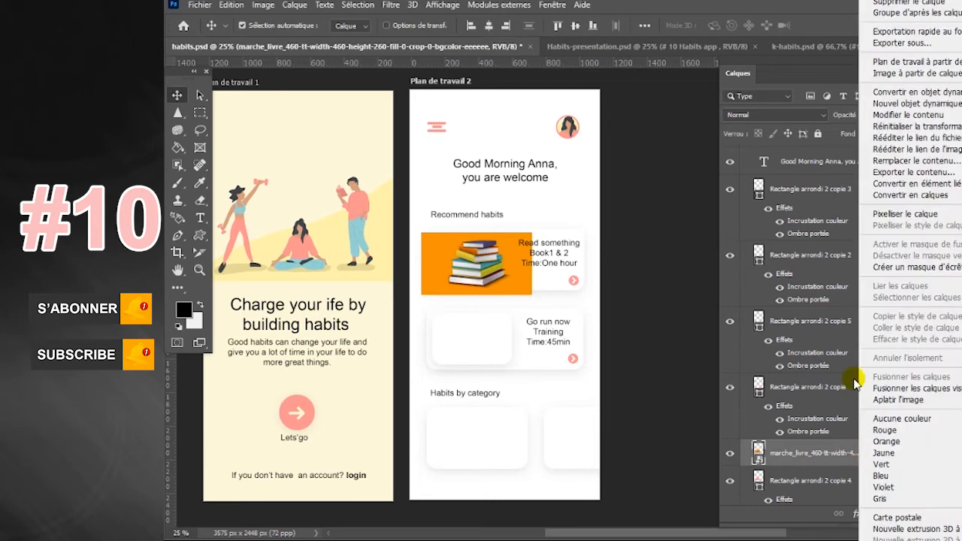
{"action": "left_click", "coordinate": [872, 263]}
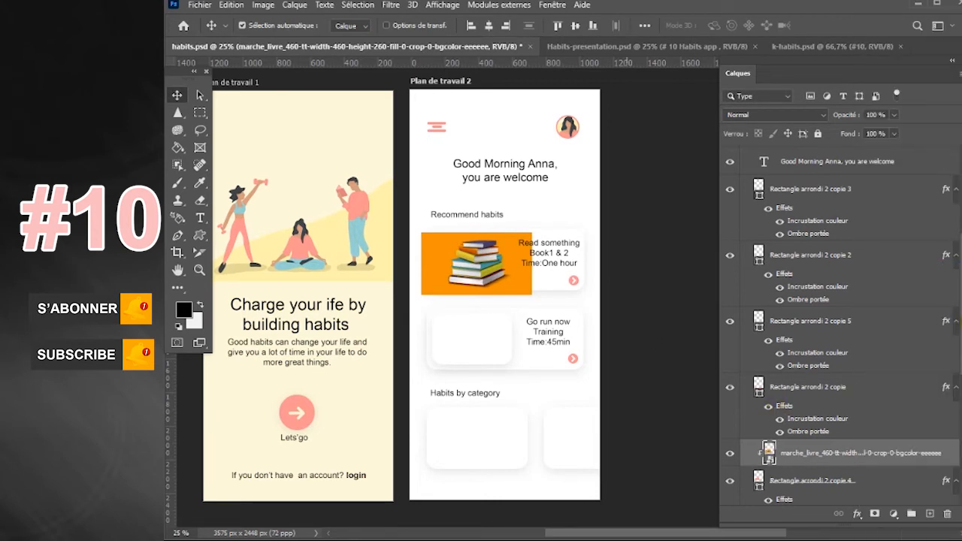
{"action": "scroll", "coordinate": [782, 462], "scroll_direction": "down", "scroll_amount": 3}
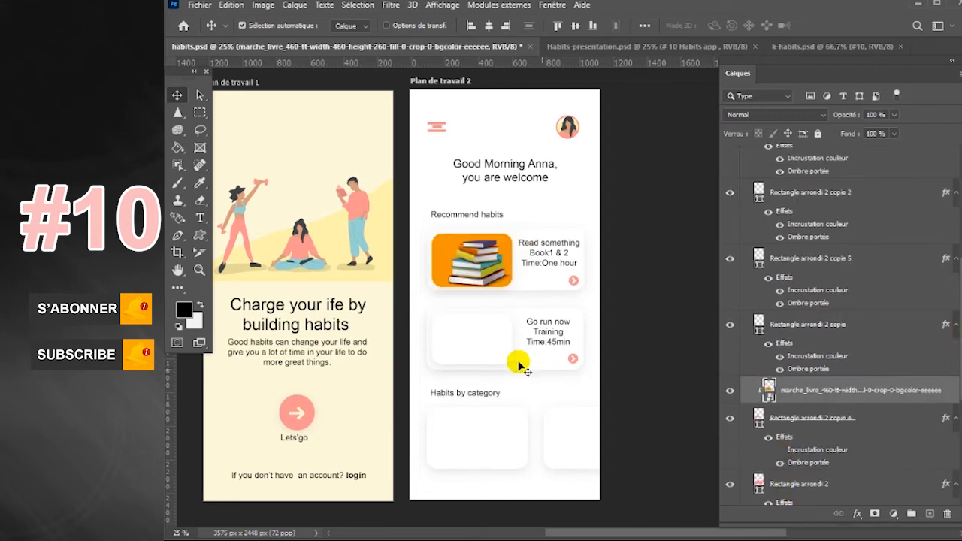
Step: Place the optimizing-running-training image on a new layer above the second card's inner rounded rectangle and scale it down over that rectangle
{"action": "left_click", "coordinate": [471, 350]}
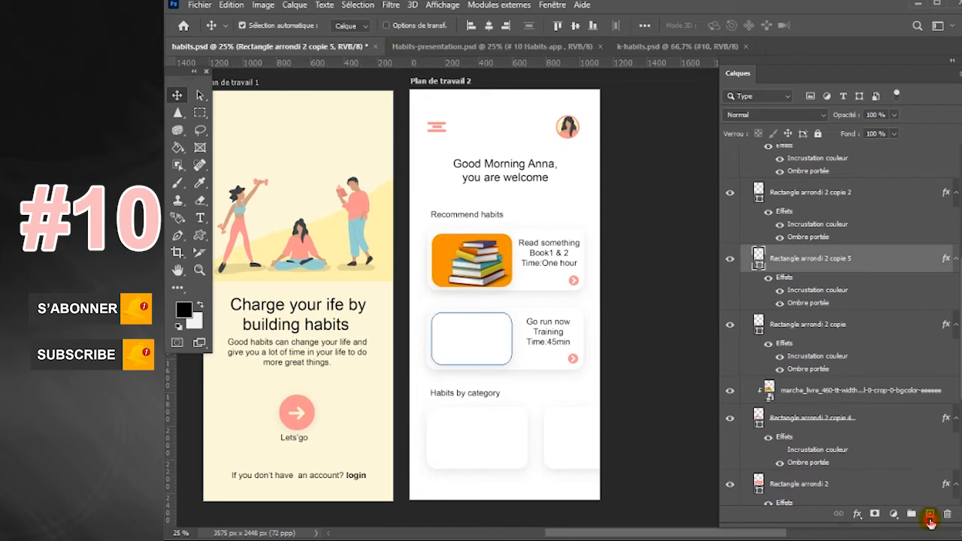
{"action": "left_click", "coordinate": [930, 513]}
{"action": "left_click", "coordinate": [200, 4]}
{"action": "left_click", "coordinate": [250, 287]}
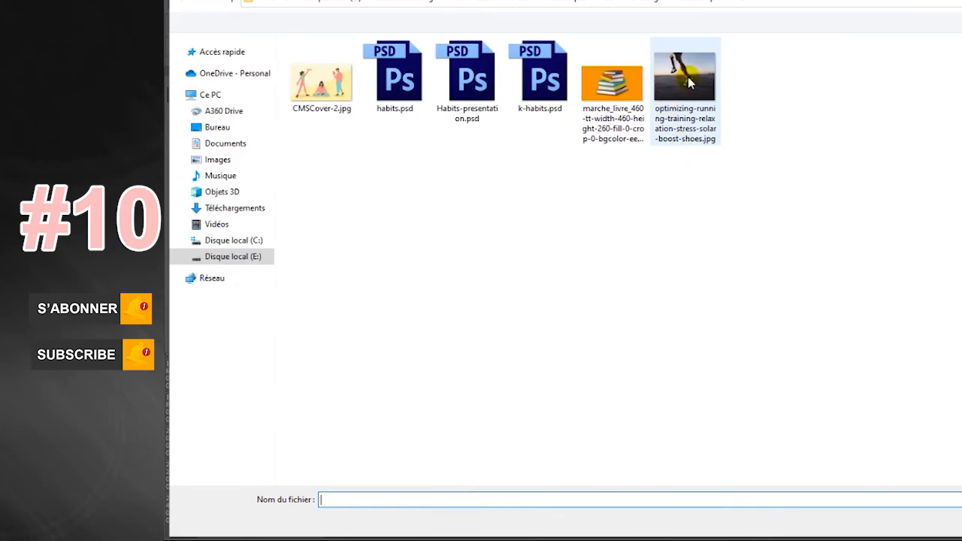
{"action": "double_click", "coordinate": [696, 85]}
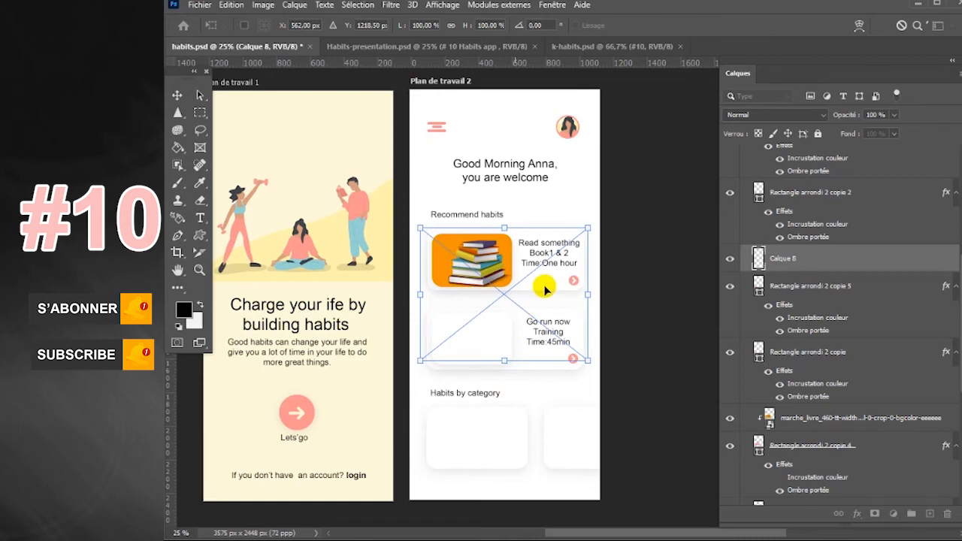
{"action": "left_click_drag", "start_coordinate": [506, 353], "coordinate": [562, 280]}
{"action": "left_click_drag", "start_coordinate": [506, 343], "coordinate": [531, 347]}
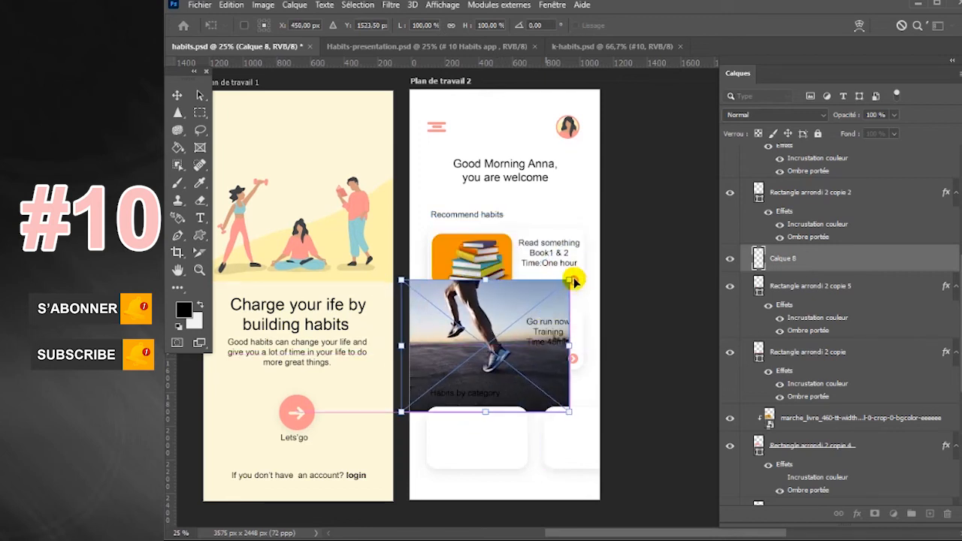
{"action": "left_click_drag", "start_coordinate": [570, 280], "coordinate": [548, 297]}
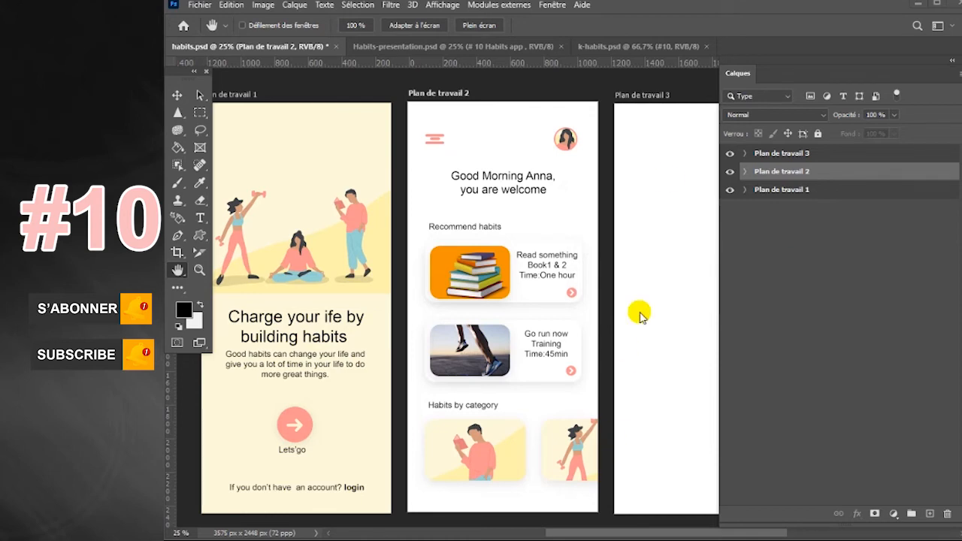
Step: Make Plan de travail 3 the active artboard and sample the cream background of Plan de travail 1 as the drawing colour
{"action": "left_click_drag", "start_coordinate": [623, 297], "coordinate": [511, 282]}
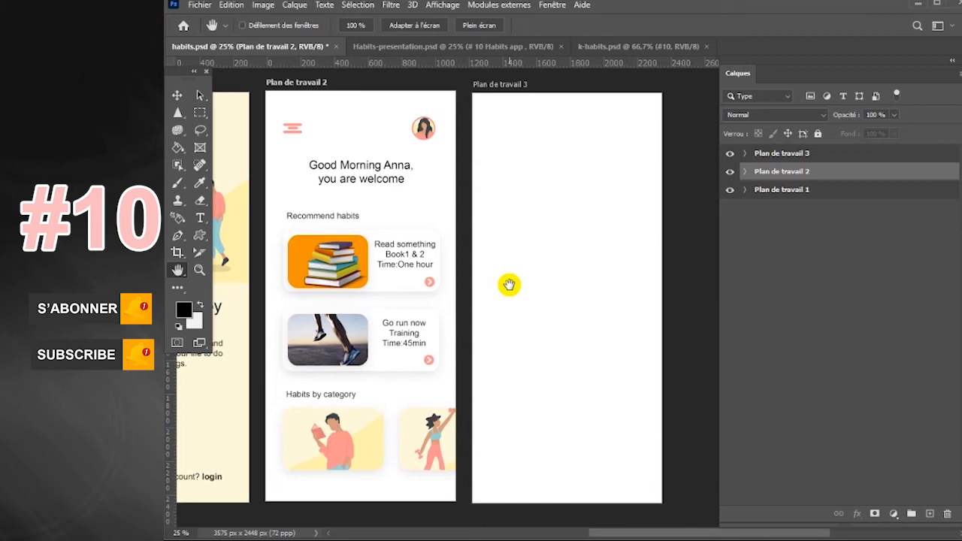
{"action": "right_click", "coordinate": [199, 235]}
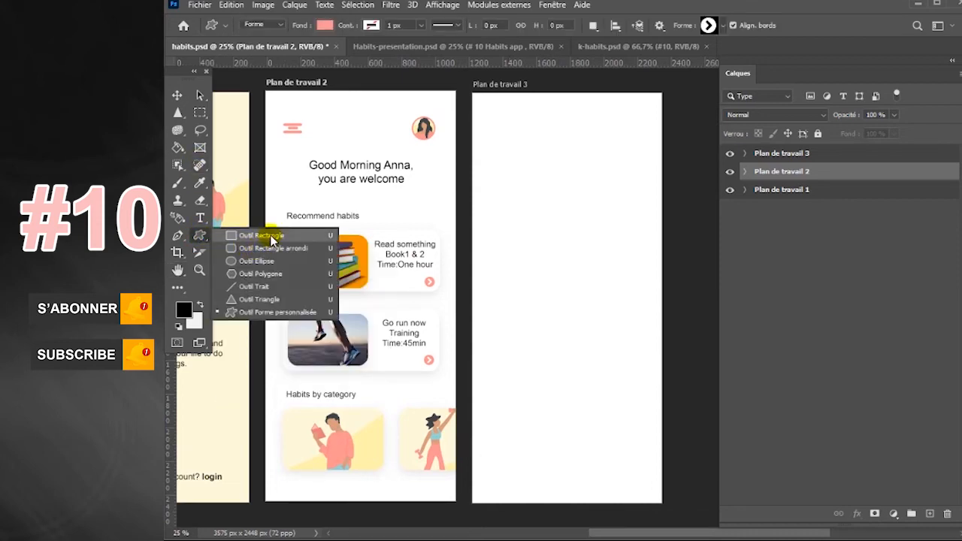
{"action": "left_click", "coordinate": [248, 231]}
{"action": "left_click", "coordinate": [817, 153]}
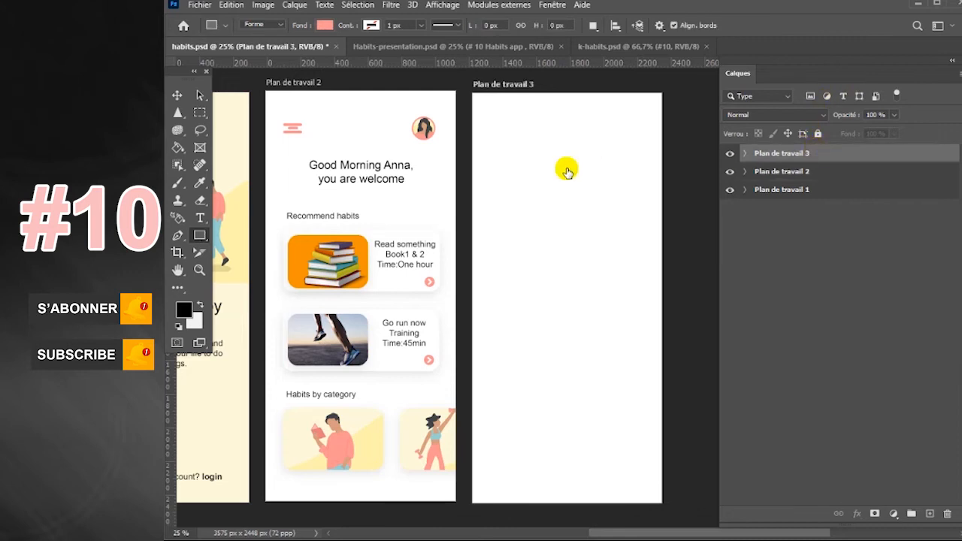
{"action": "key", "text": "i"}
{"action": "left_click", "coordinate": [238, 132]}
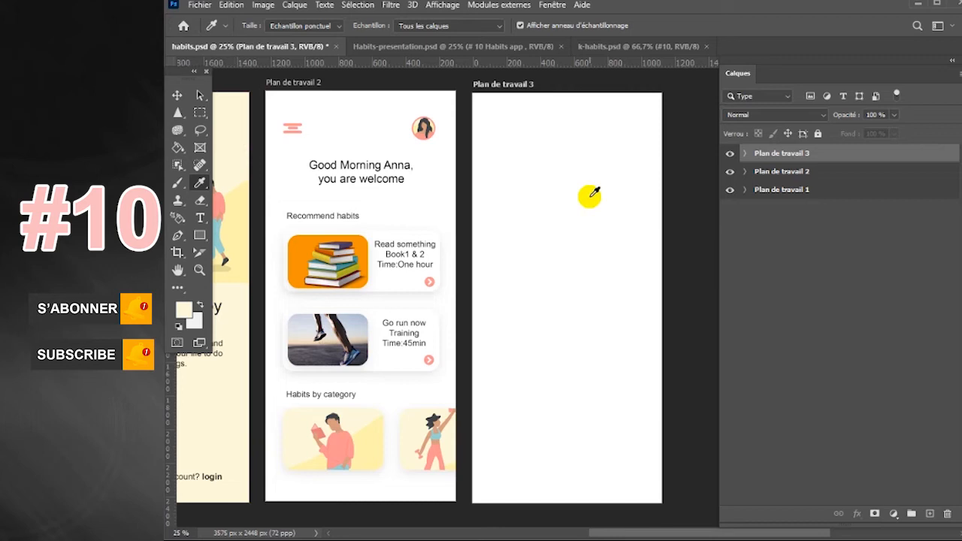
Step: Draw a cream rectangle of about 1197 × 2464 px covering the whole of Plan de travail 3
{"action": "right_click", "coordinate": [200, 236]}
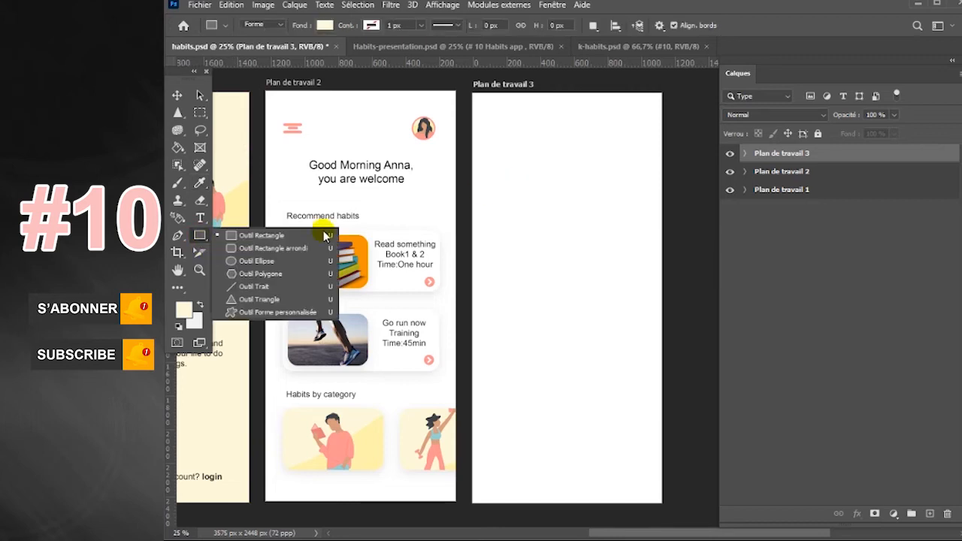
{"action": "left_click", "coordinate": [263, 236]}
{"action": "left_click_drag", "start_coordinate": [469, 96], "coordinate": [669, 508]}
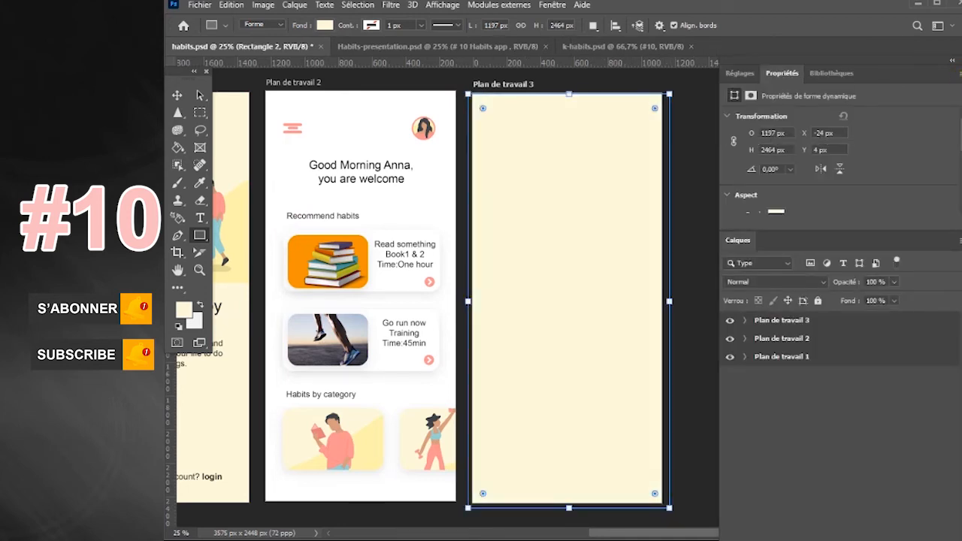
{"action": "left_click", "coordinate": [816, 260]}
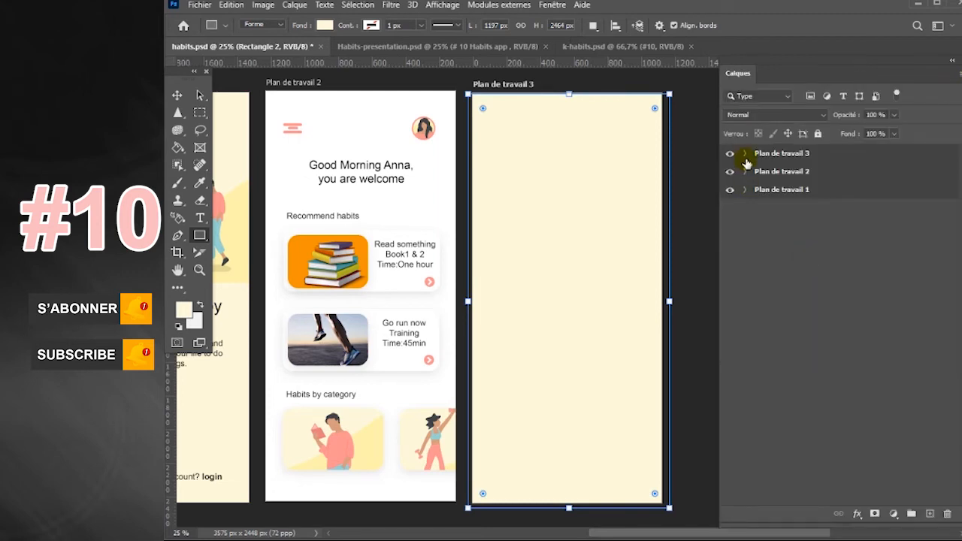
Step: Draw a cream circle about 544 px across on the Calque 7 layer, in the upper middle of Plan de travail 3
{"action": "left_click", "coordinate": [745, 156]}
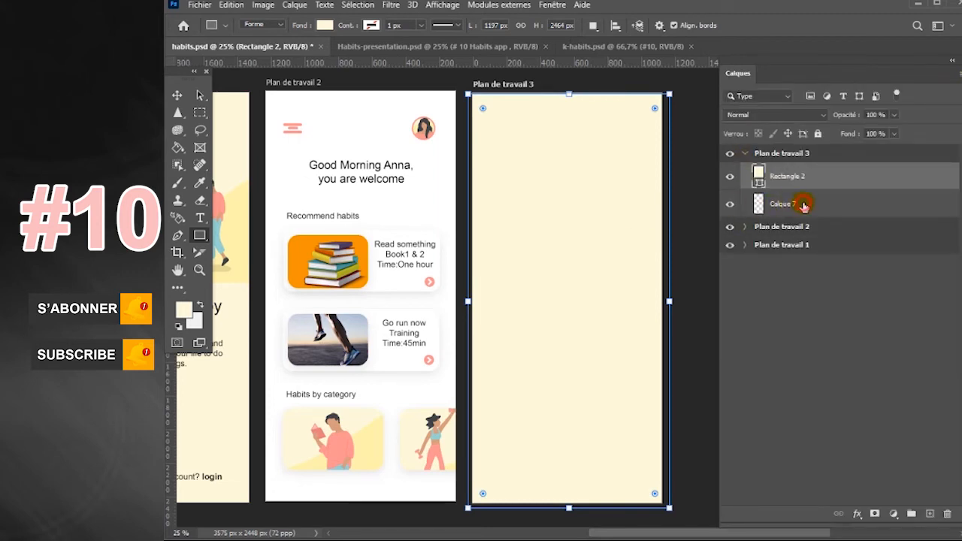
{"action": "left_click", "coordinate": [803, 205]}
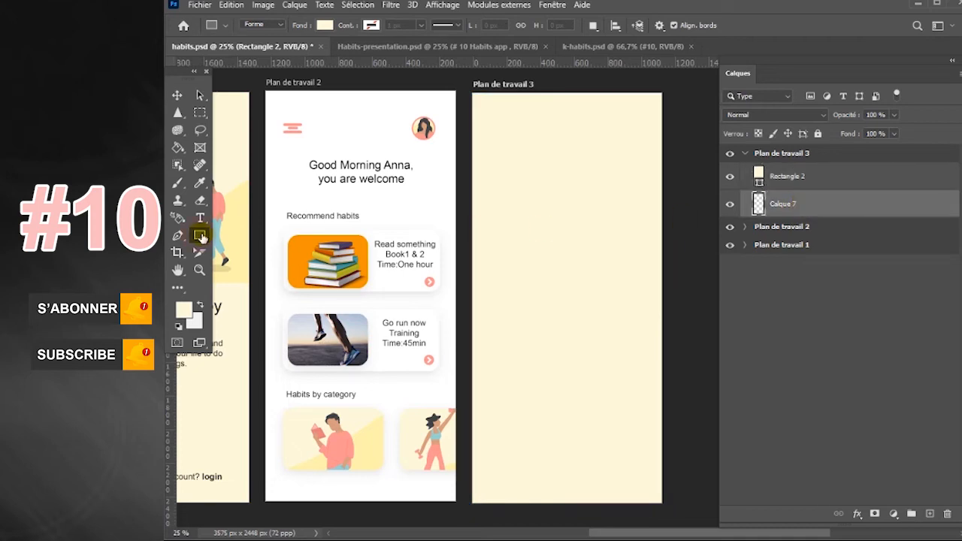
{"action": "right_click", "coordinate": [200, 237]}
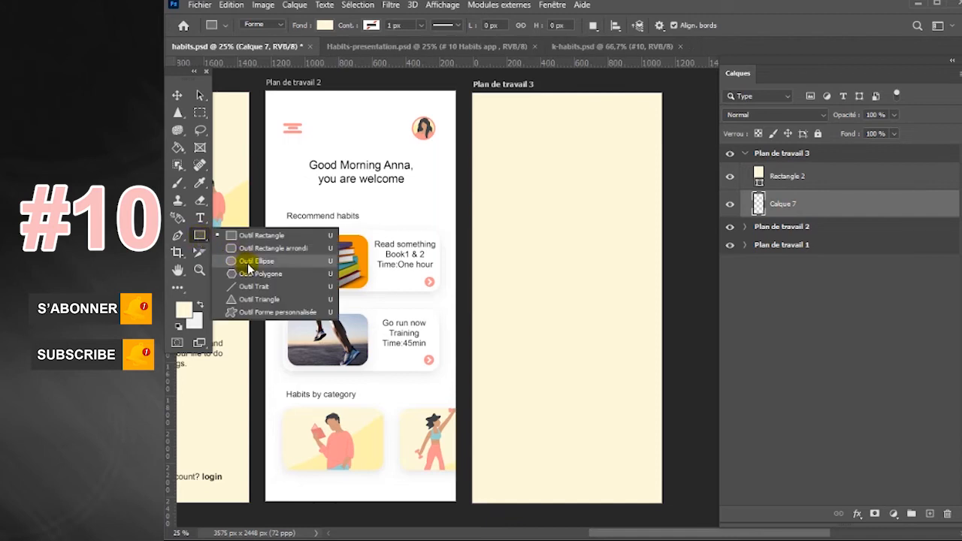
{"action": "left_click", "coordinate": [249, 263]}
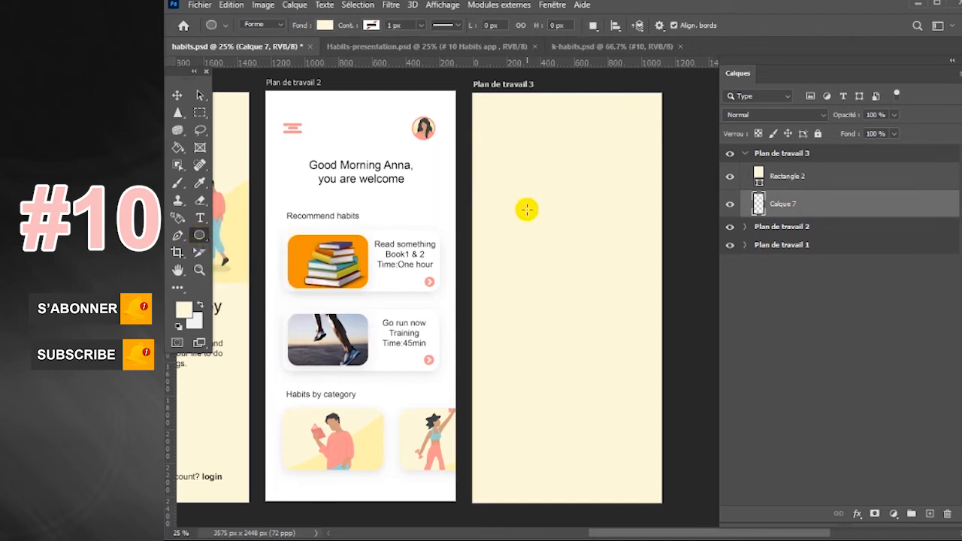
{"action": "left_click_drag", "start_coordinate": [528, 208], "coordinate": [621, 304]}
Step: Bring the Ellipse 3 circle in front of the cream background by moving its layer above Rectangle 2
{"action": "left_click", "coordinate": [175, 95]}
{"action": "left_click_drag", "start_coordinate": [587, 208], "coordinate": [579, 209]}
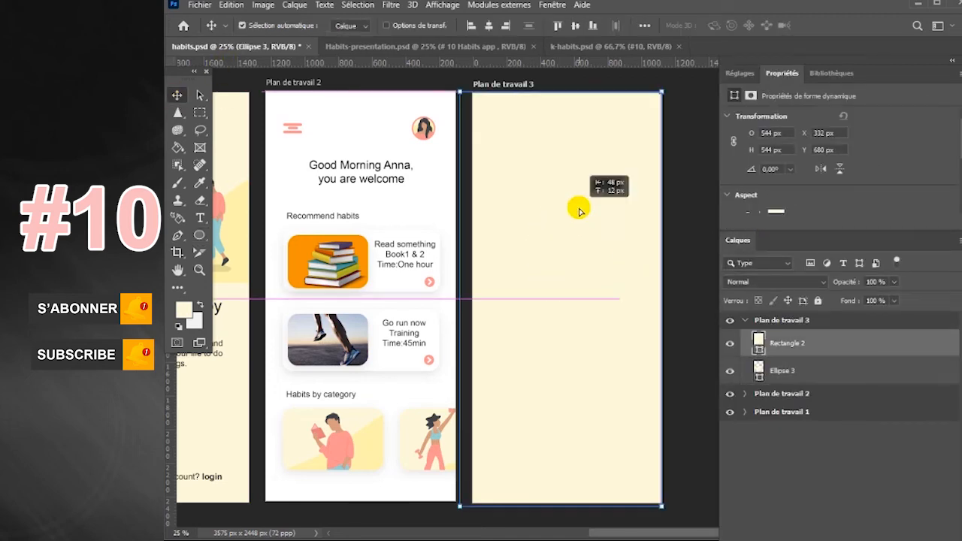
{"action": "left_click", "coordinate": [804, 369]}
{"action": "left_click_drag", "start_coordinate": [804, 369], "coordinate": [815, 336]}
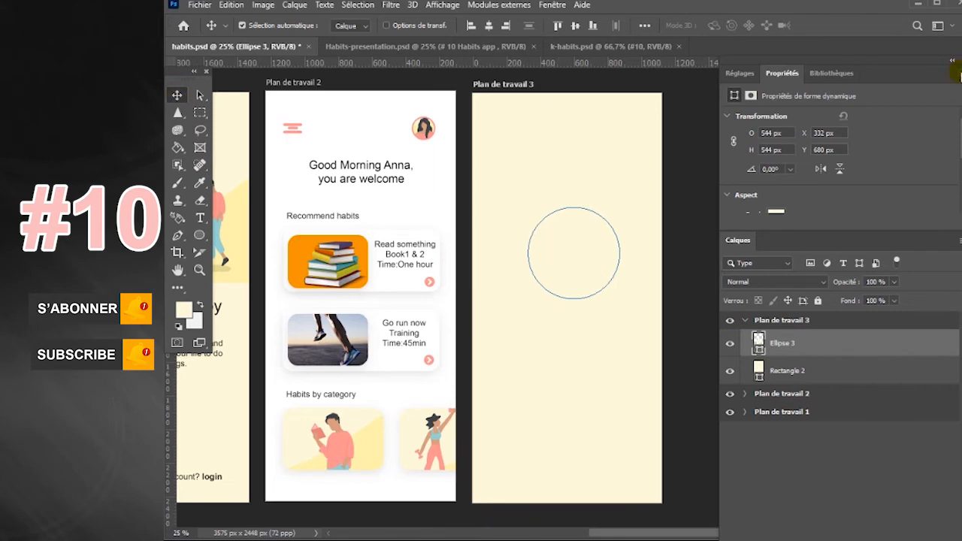
Step: Duplicate the Ellipse 3 circle and enlarge the copy from its centre to about 612 px across
{"action": "left_click", "coordinate": [200, 236]}
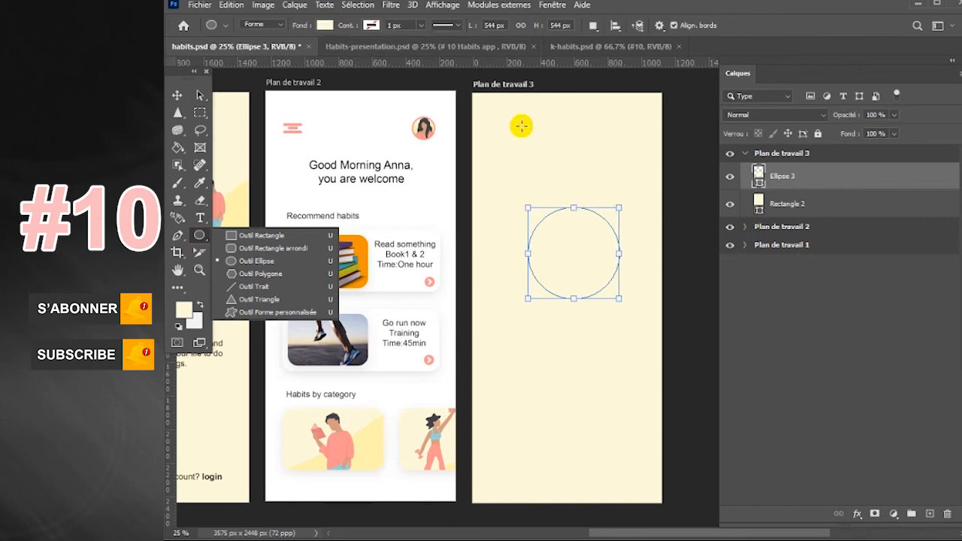
{"action": "left_click", "coordinate": [324, 27]}
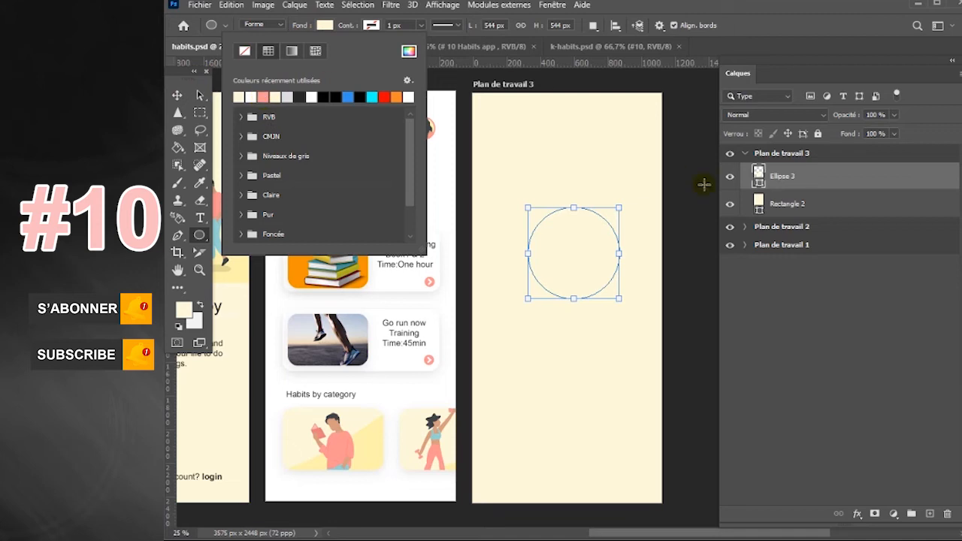
{"action": "left_click", "coordinate": [840, 184]}
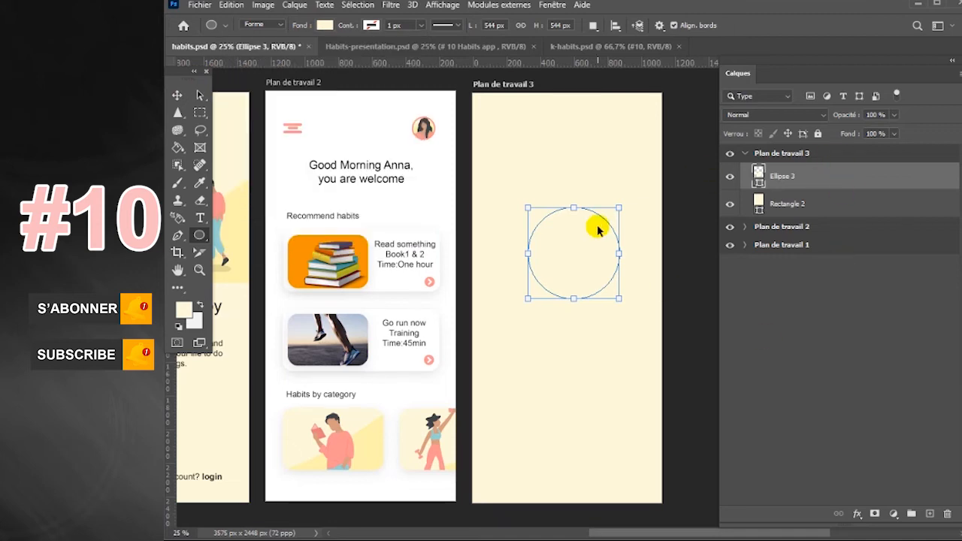
{"action": "key", "text": "ctrl+j"}
{"action": "left_click_drag", "start_coordinate": [618, 206], "coordinate": [625, 199]}
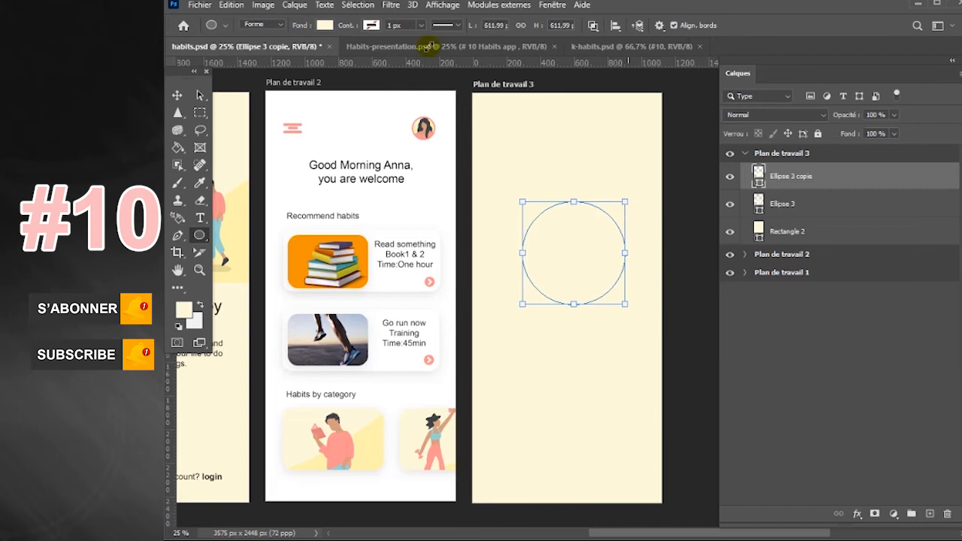
Step: Give the enlarged circle copy a salmon pink stroke about 21.10 px wide
{"action": "left_click", "coordinate": [371, 26]}
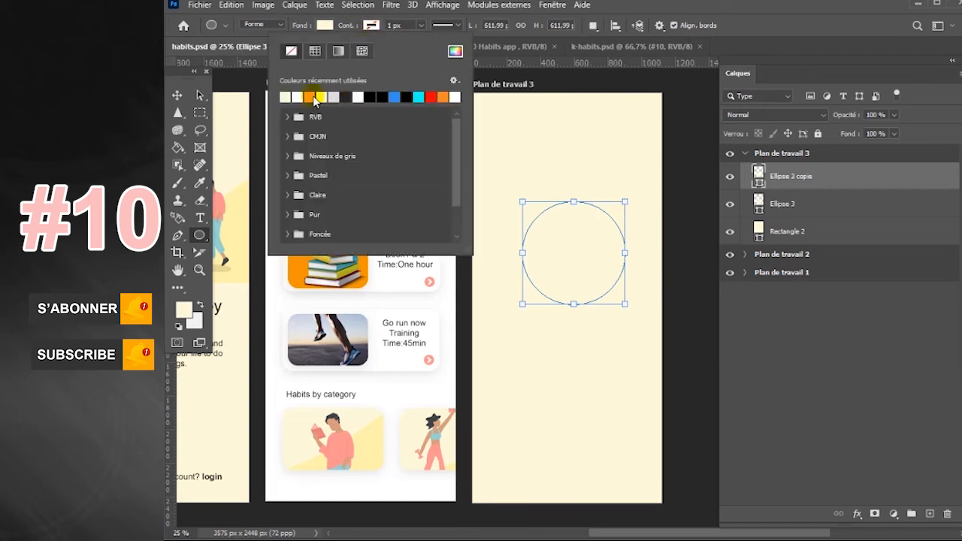
{"action": "left_click", "coordinate": [308, 98]}
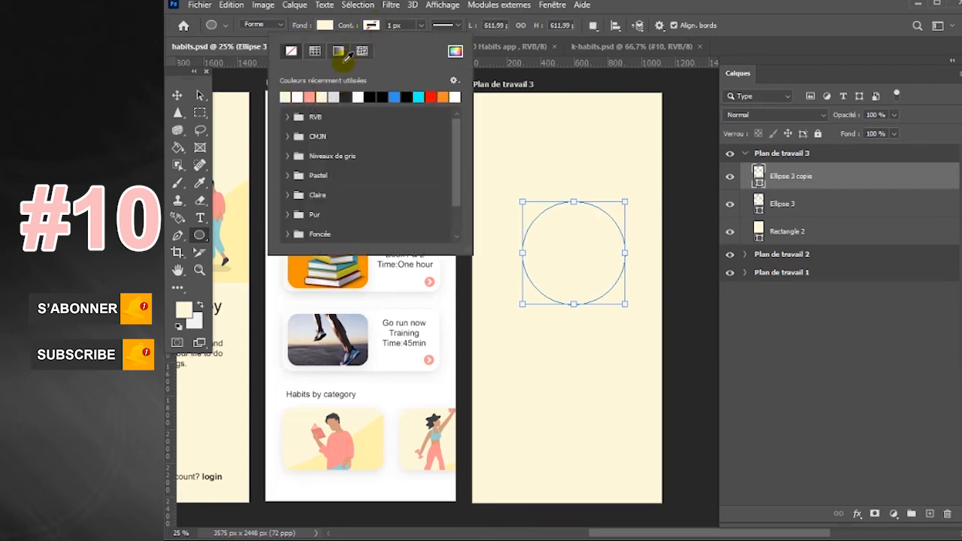
{"action": "left_click", "coordinate": [313, 96]}
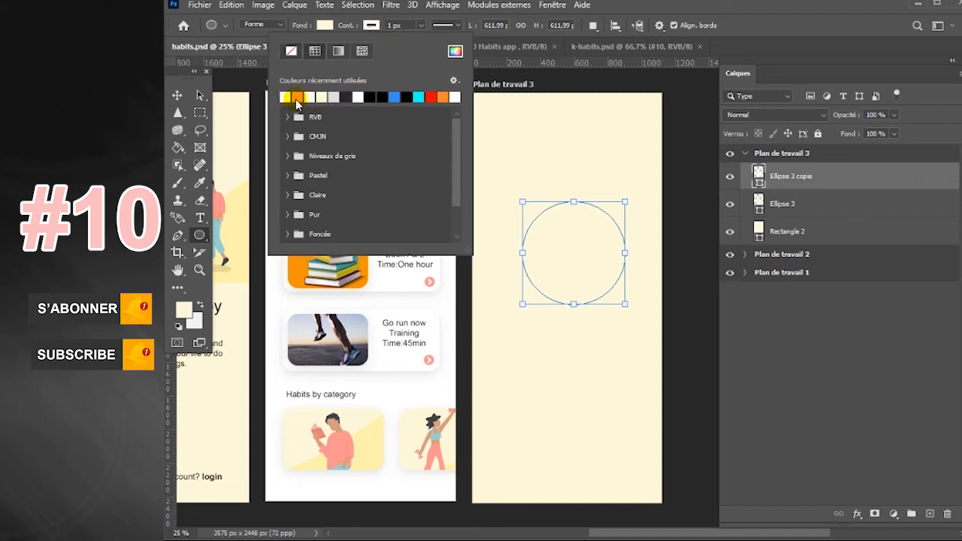
{"action": "left_click", "coordinate": [424, 29]}
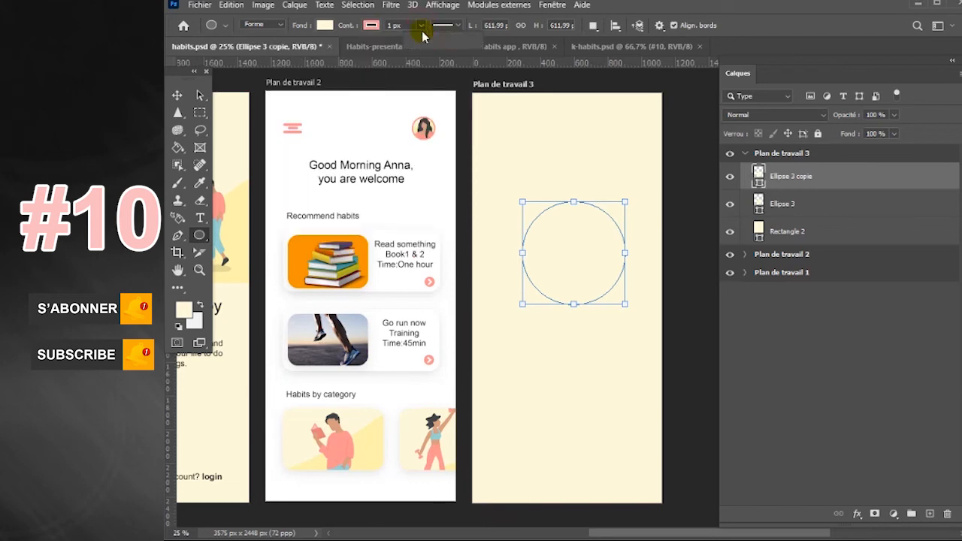
{"action": "left_click", "coordinate": [445, 40]}
{"action": "left_click", "coordinate": [423, 26]}
{"action": "left_click", "coordinate": [444, 41]}
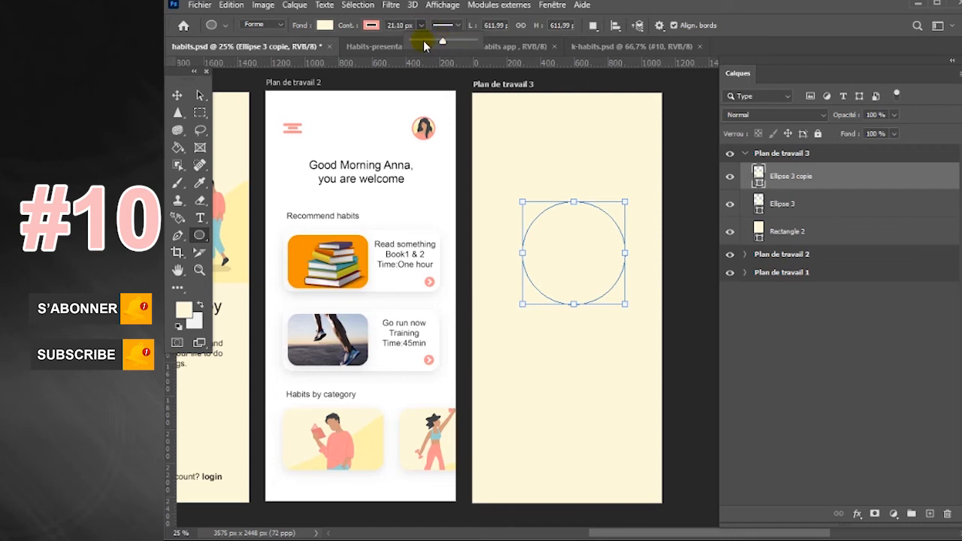
Step: Place the marche_livre books image on a new layer directly above Ellipse 3 in Plan de travail 3
{"action": "left_click", "coordinate": [426, 45]}
{"action": "left_click", "coordinate": [767, 203]}
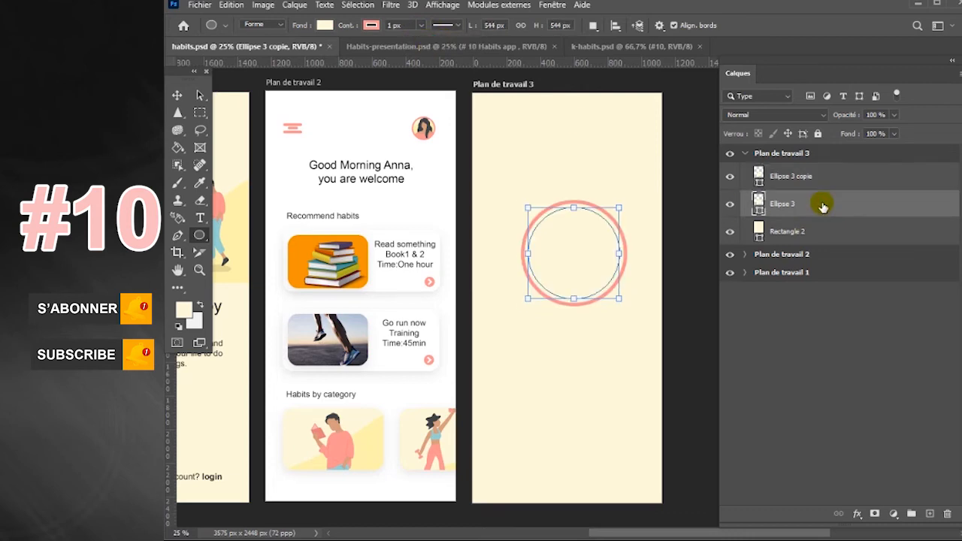
{"action": "left_click", "coordinate": [930, 514]}
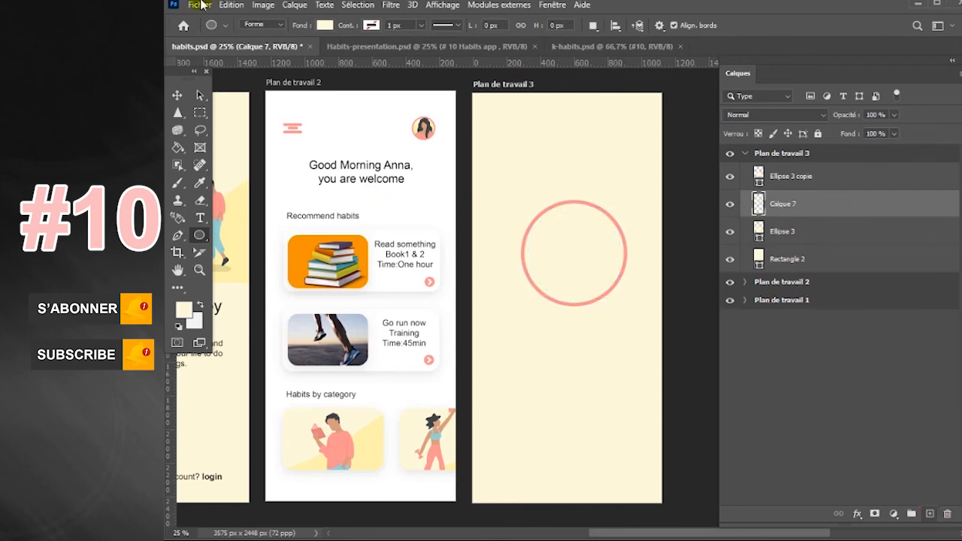
{"action": "left_click", "coordinate": [199, 4]}
{"action": "left_click", "coordinate": [237, 271]}
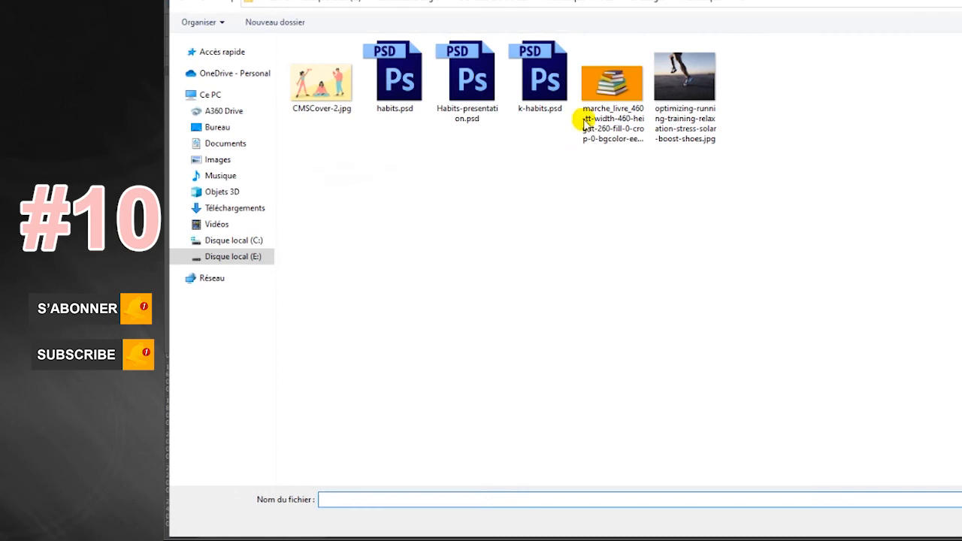
{"action": "left_click", "coordinate": [607, 108]}
{"action": "double_click", "coordinate": [607, 107]}
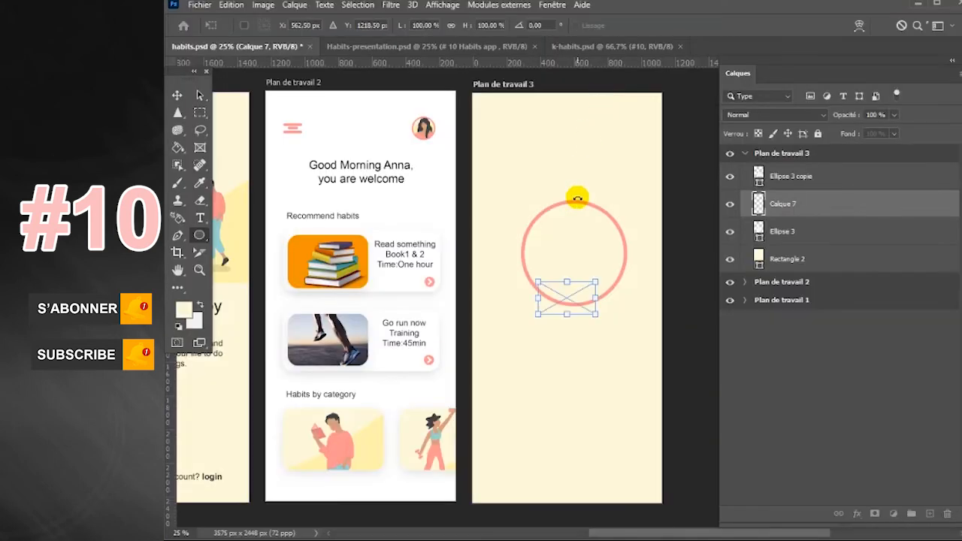
Step: Enlarge the placed books image to about 297.39% and position it over the circle
{"action": "left_click_drag", "start_coordinate": [596, 282], "coordinate": [626, 264]}
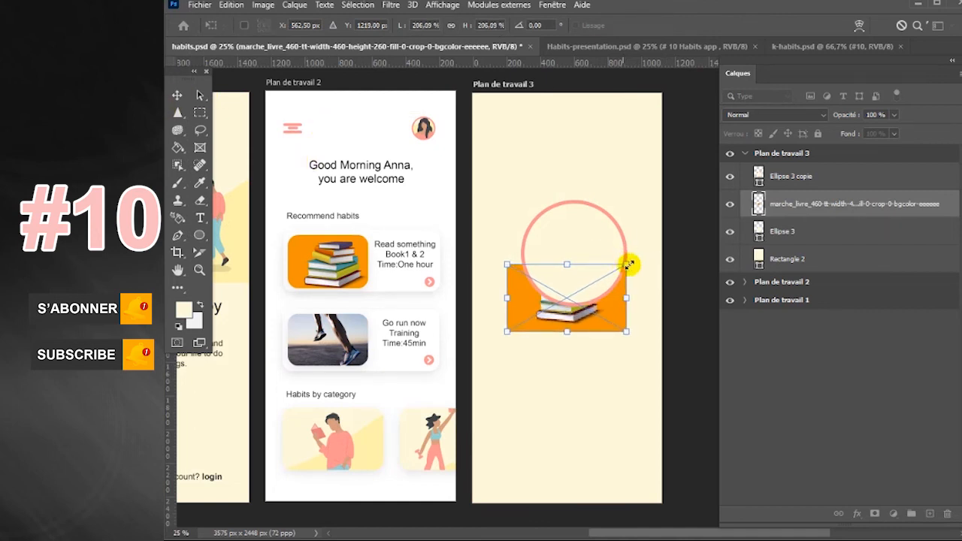
{"action": "left_click_drag", "start_coordinate": [645, 255], "coordinate": [658, 232]}
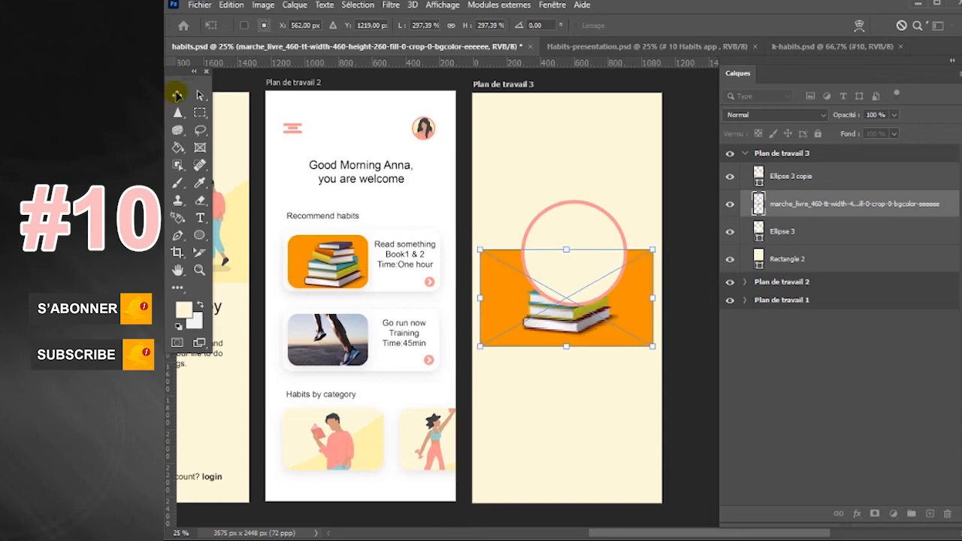
{"action": "key", "text": "Return"}
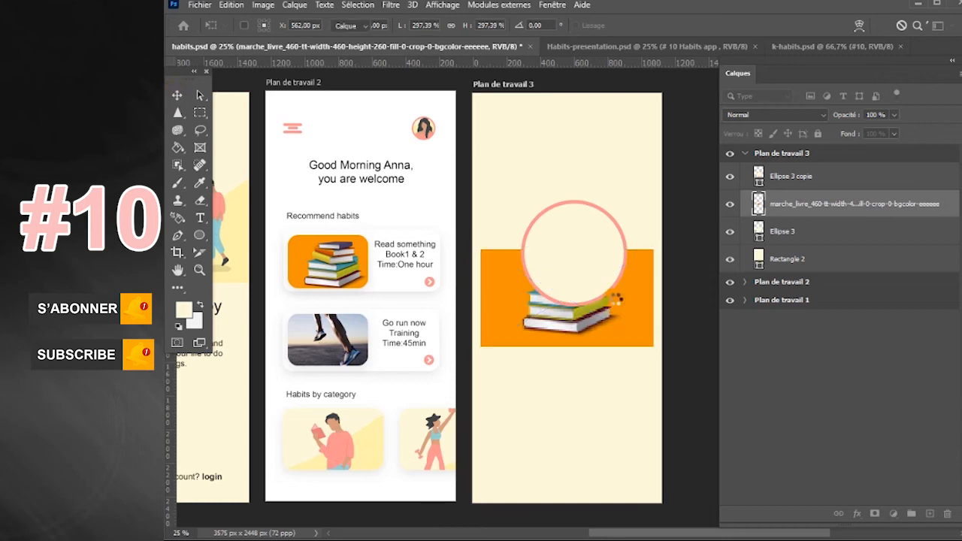
{"action": "left_click_drag", "start_coordinate": [616, 203], "coordinate": [614, 173]}
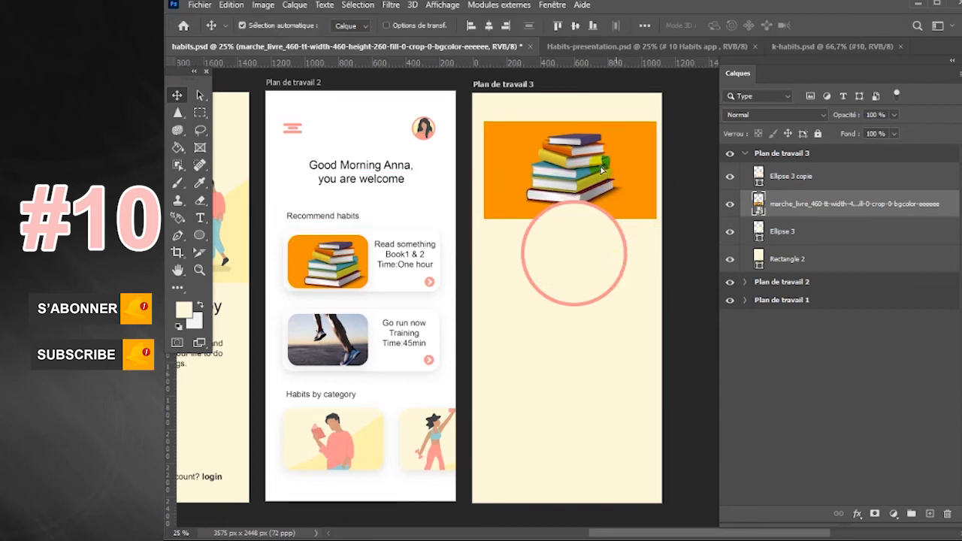
{"action": "left_click_drag", "start_coordinate": [598, 160], "coordinate": [598, 241]}
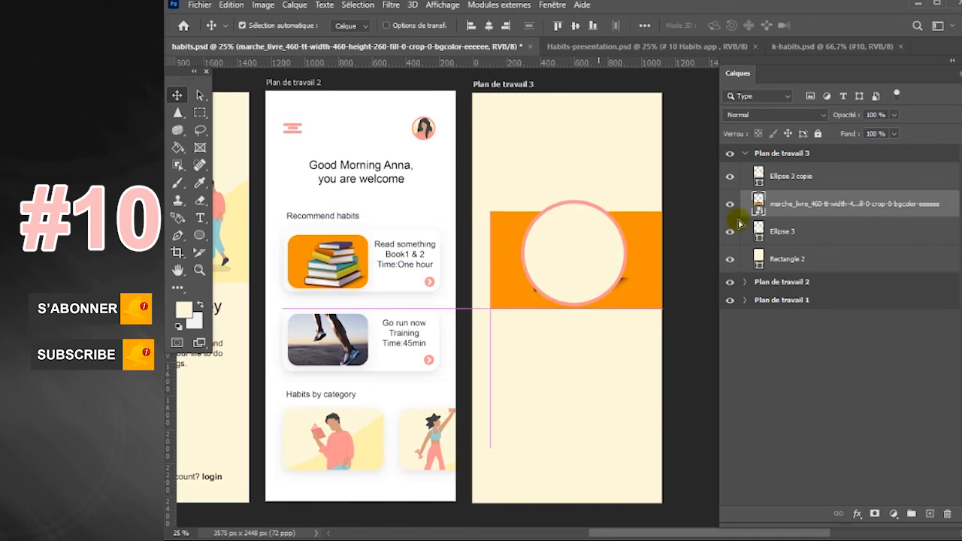
Step: Clip the books image to the Ellipse 3 circle with a clipping mask
{"action": "left_click", "coordinate": [833, 235]}
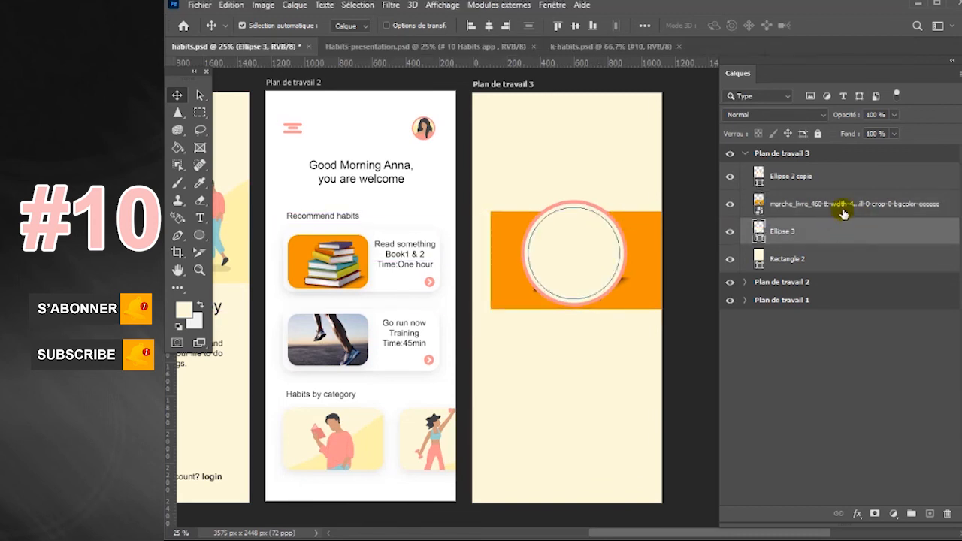
{"action": "left_click", "coordinate": [852, 201]}
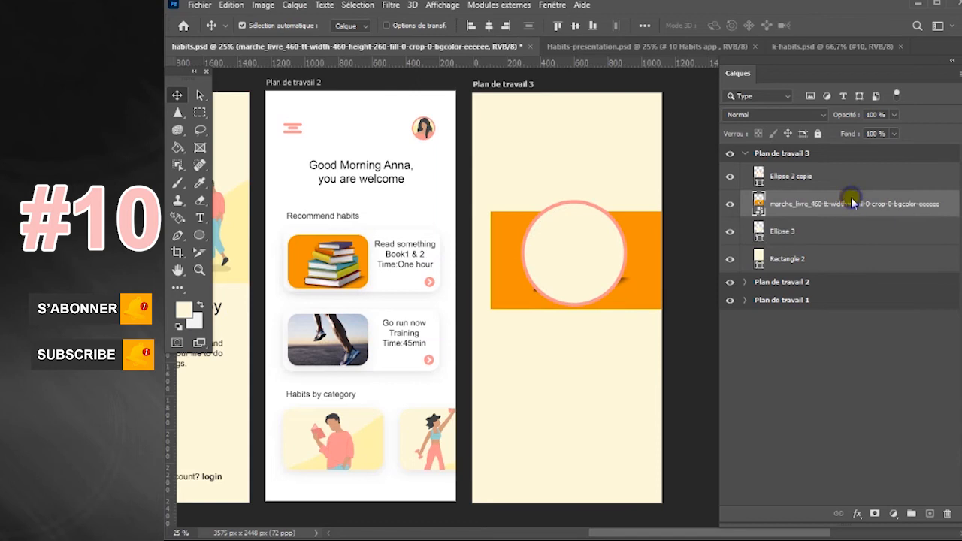
{"action": "right_click", "coordinate": [852, 197]}
{"action": "left_click", "coordinate": [918, 268]}
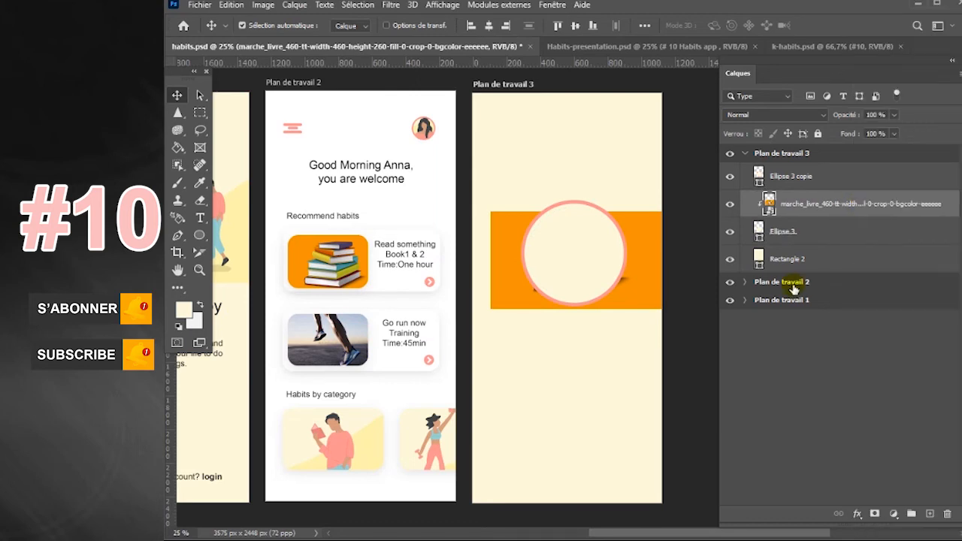
Step: Check the Ellipse 3 circle by toggling its visibility, and change its fill to red
{"action": "left_click", "coordinate": [812, 240]}
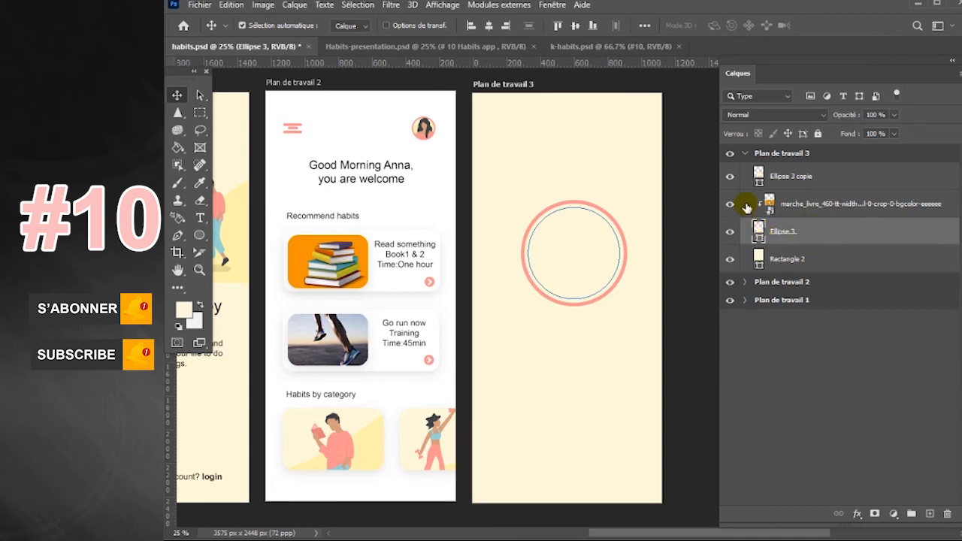
{"action": "left_click", "coordinate": [730, 236]}
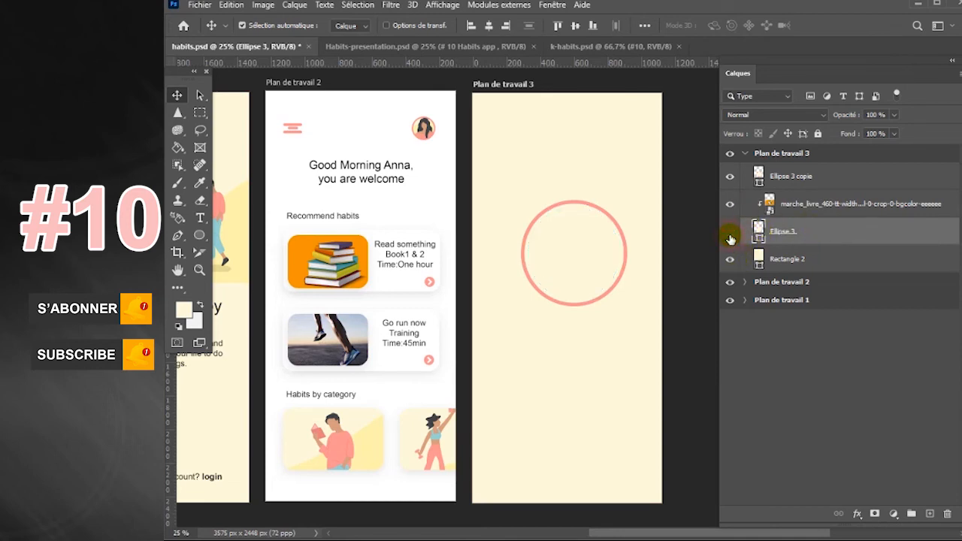
{"action": "left_click", "coordinate": [730, 236]}
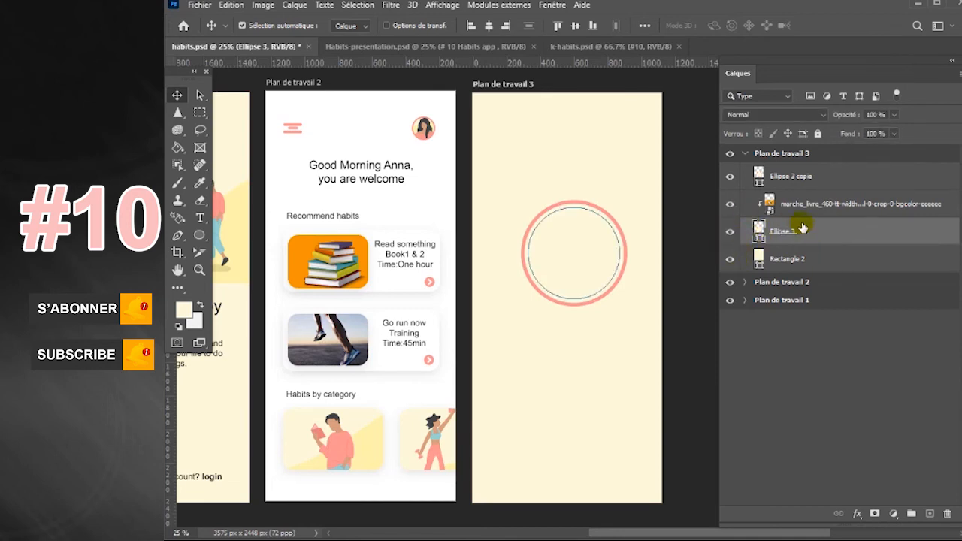
{"action": "left_click", "coordinate": [199, 235]}
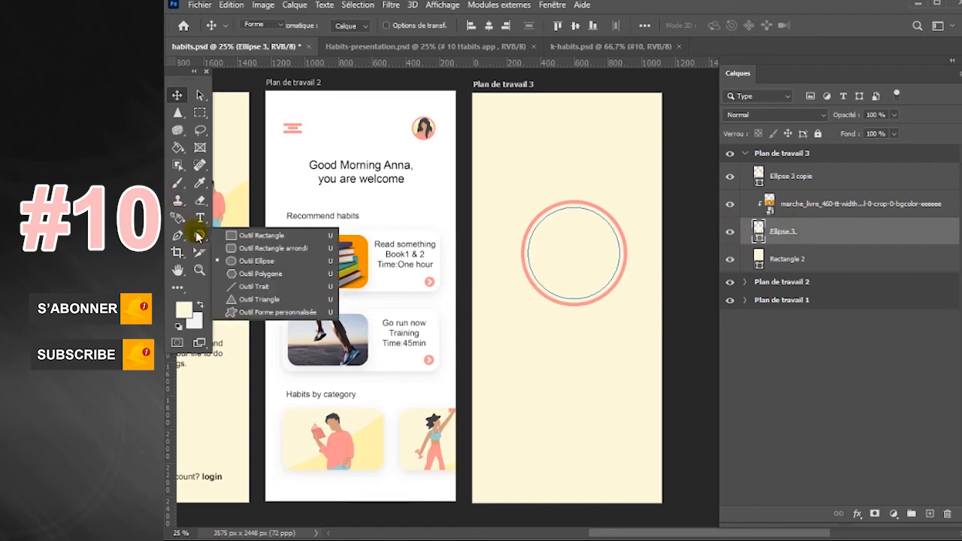
{"action": "left_click", "coordinate": [324, 25]}
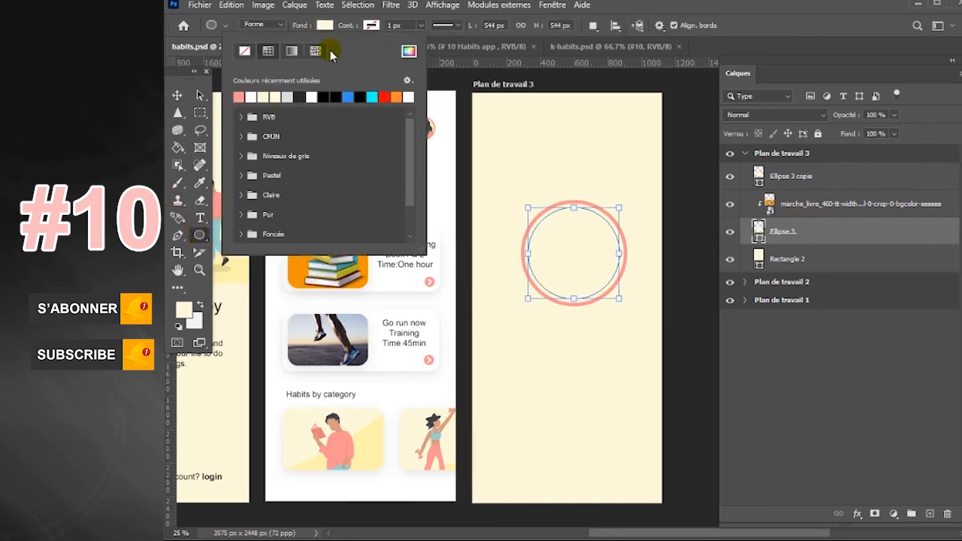
{"action": "left_click", "coordinate": [386, 96]}
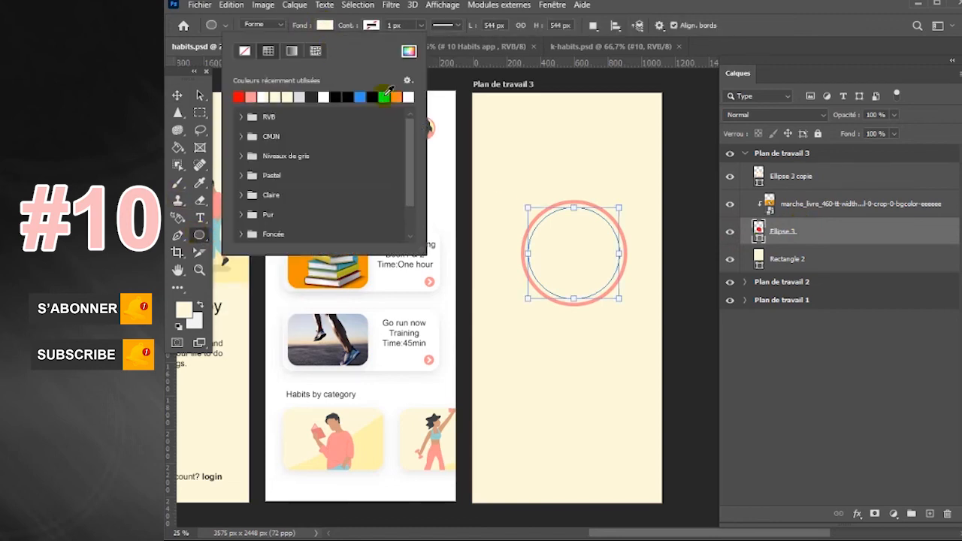
{"action": "left_click", "coordinate": [372, 25]}
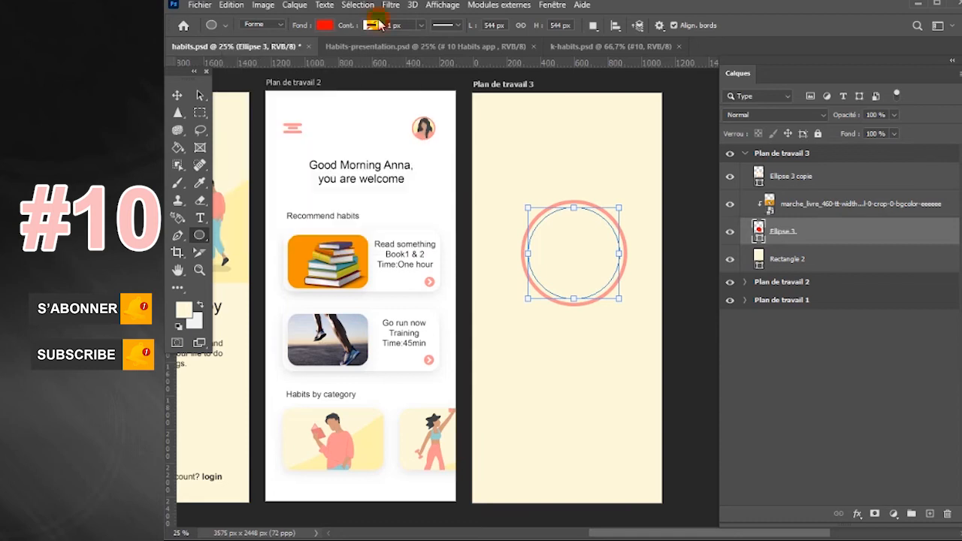
{"action": "left_click", "coordinate": [842, 217]}
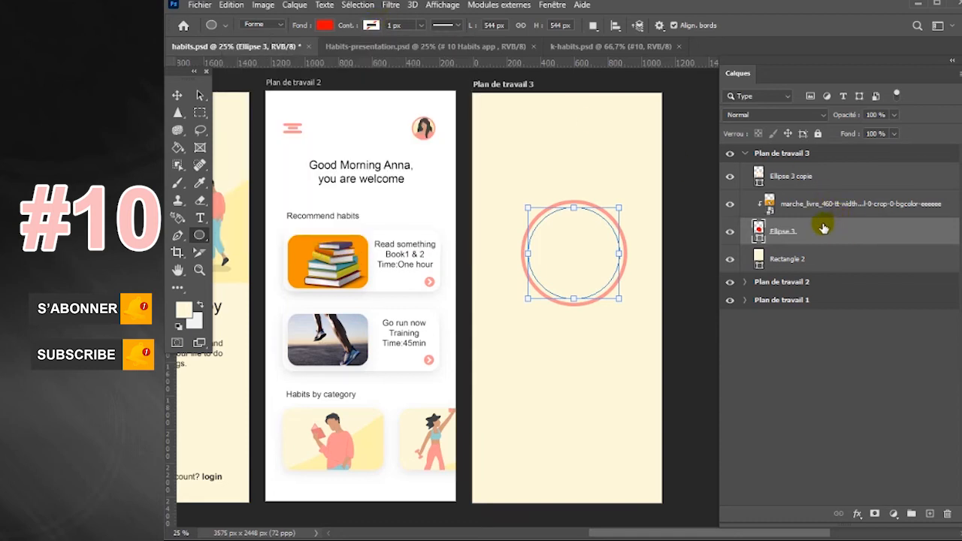
Step: Hide the Ellipse 3 copie layer and shift the clipped books image down to cover the top of the circle
{"action": "left_click", "coordinate": [729, 178]}
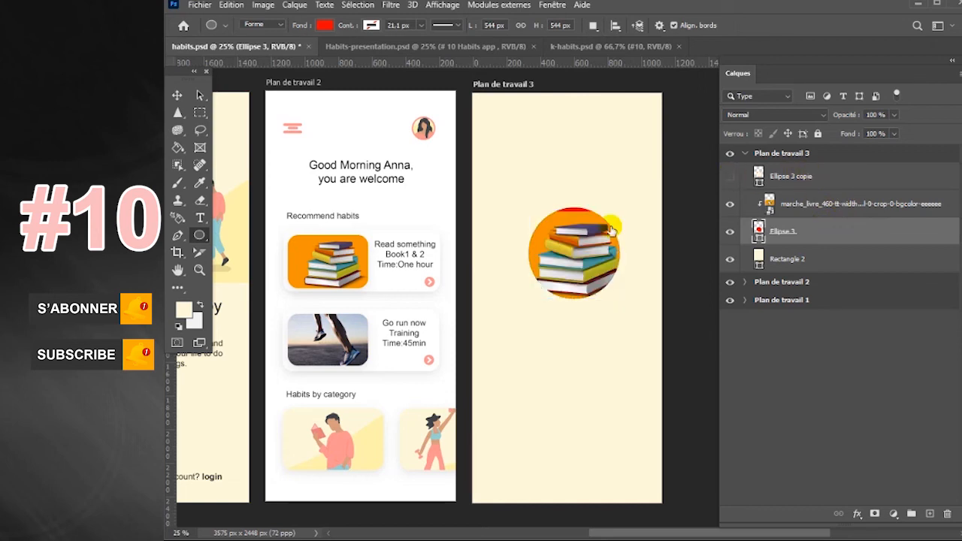
{"action": "left_click", "coordinate": [900, 186]}
{"action": "key", "text": "v"}
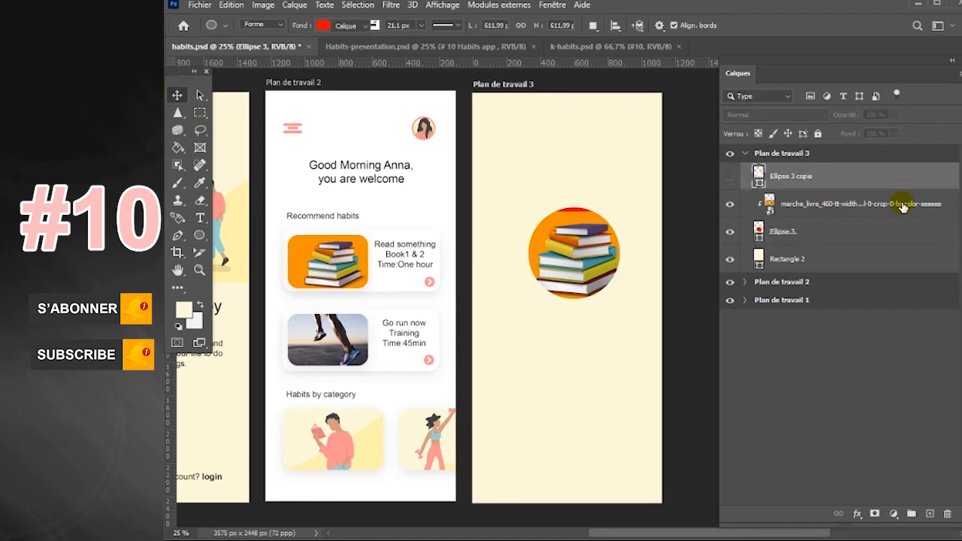
{"action": "left_click", "coordinate": [903, 207]}
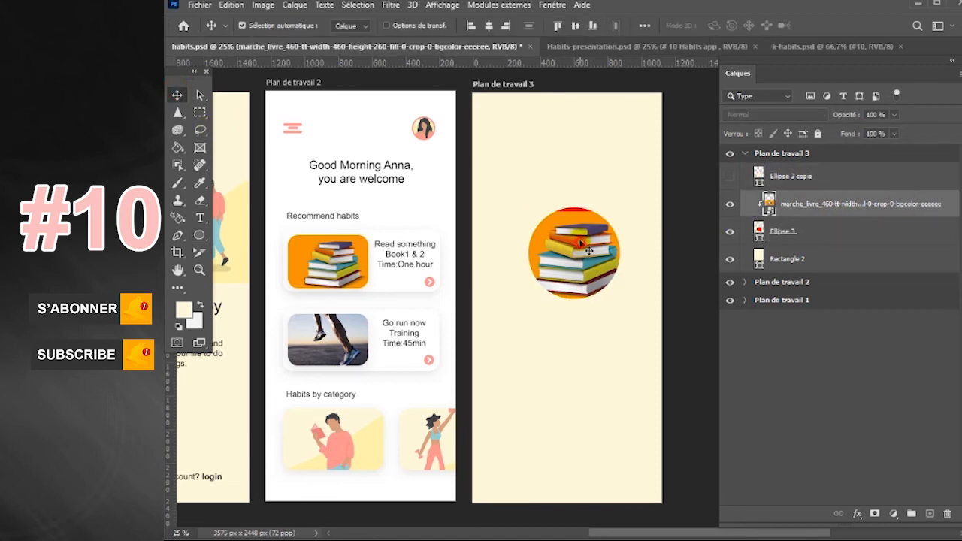
{"action": "left_click_drag", "start_coordinate": [581, 235], "coordinate": [582, 251]}
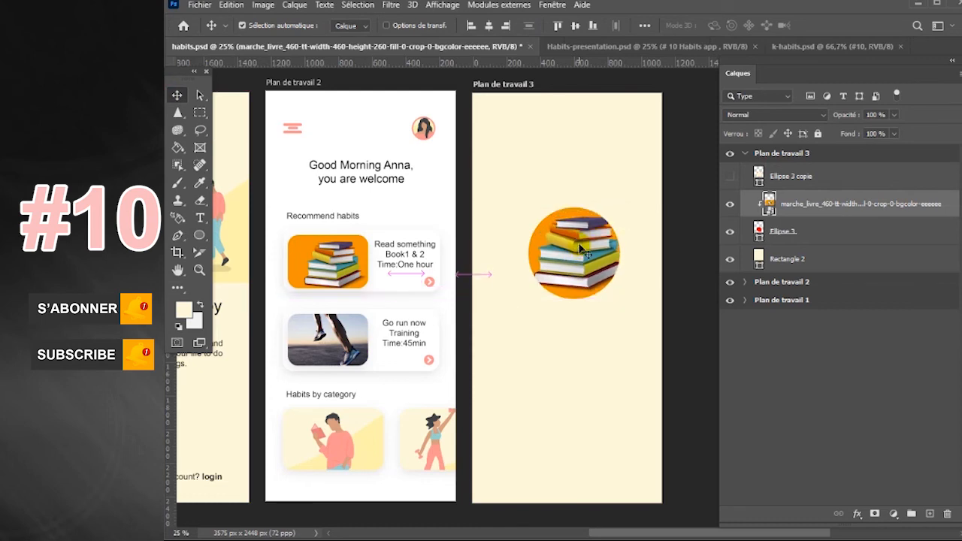
Step: Enlarge the clipped books image from its centre to about 325.66%
{"action": "key", "text": "ctrl+t"}
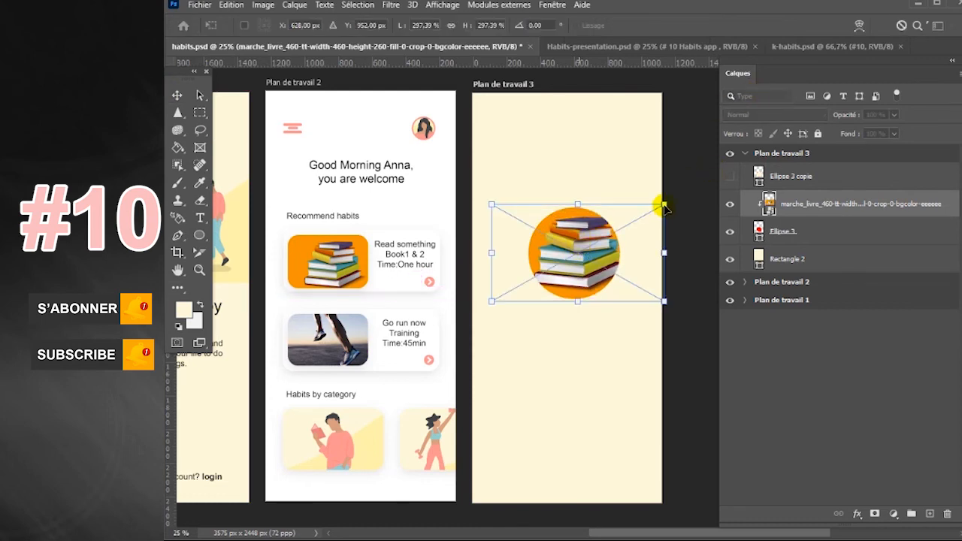
{"action": "left_click_drag", "start_coordinate": [665, 207], "coordinate": [672, 199]}
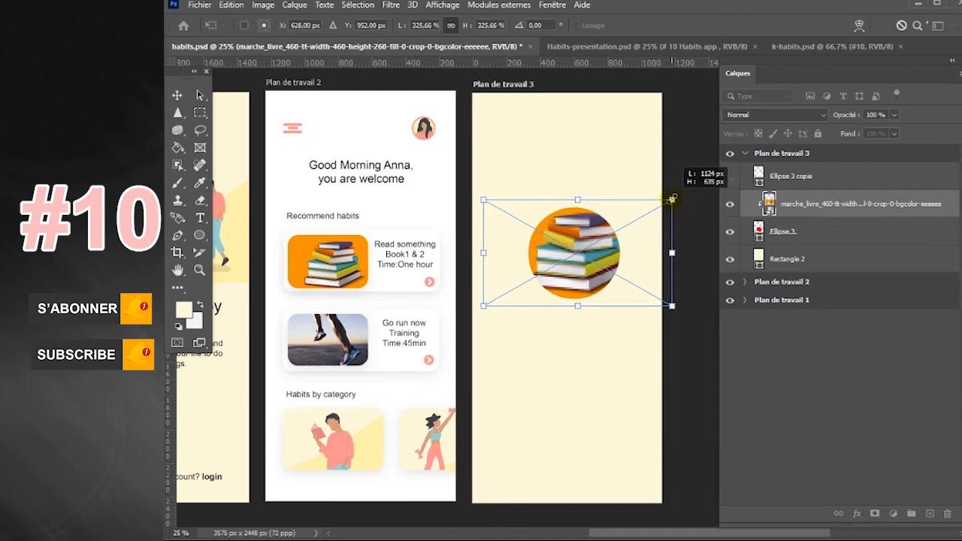
{"action": "key", "text": "Return"}
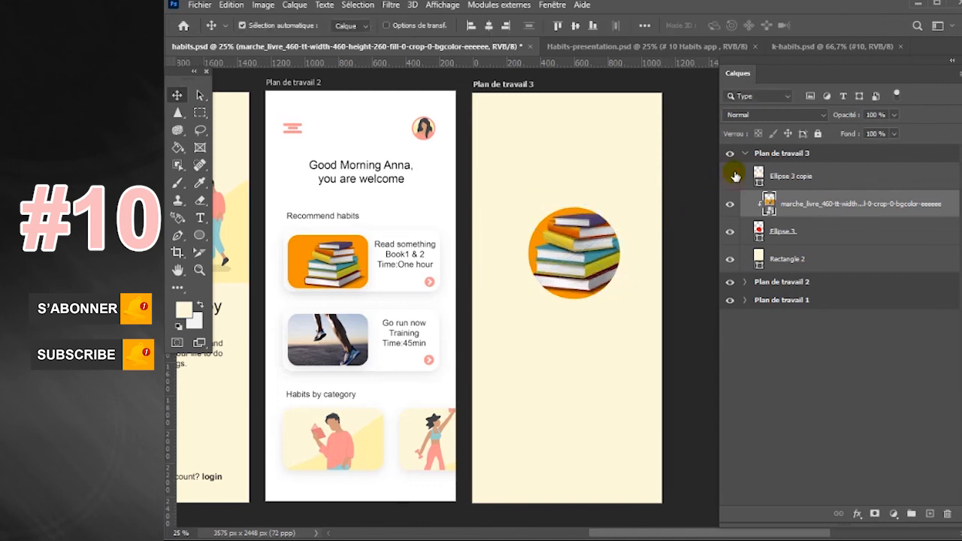
Step: Show the Ellipse 3 copie layer again and remove its fill, keeping only the salmon pink stroke
{"action": "left_click", "coordinate": [810, 178]}
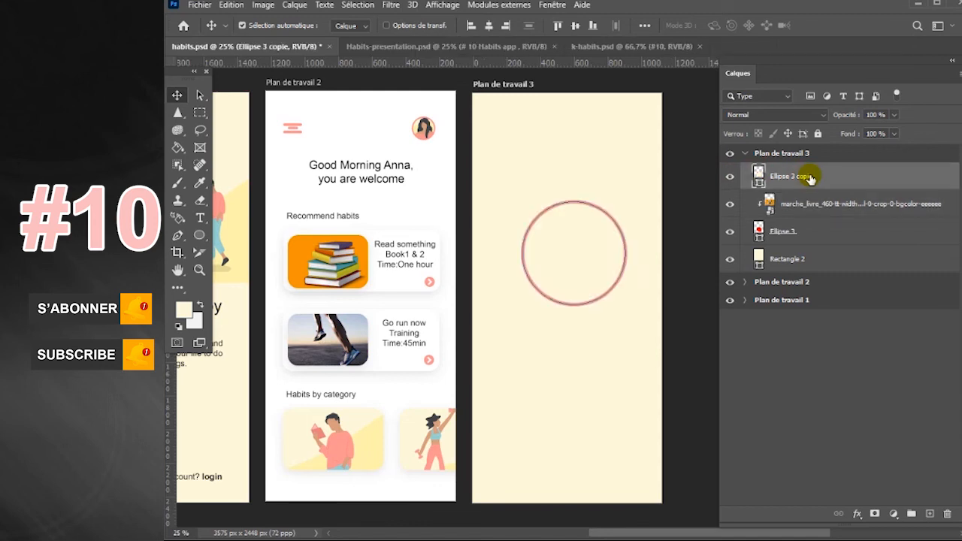
{"action": "left_click", "coordinate": [199, 235]}
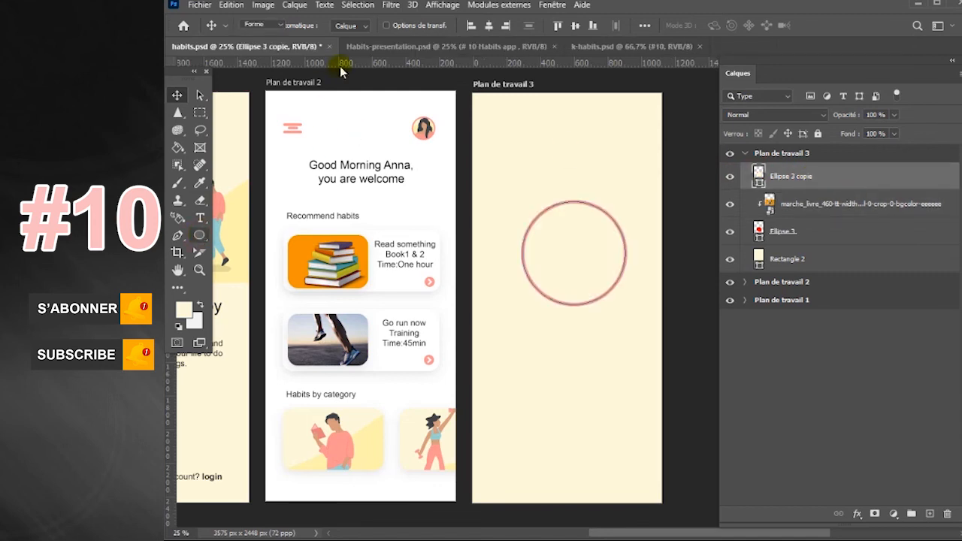
{"action": "left_click", "coordinate": [325, 25]}
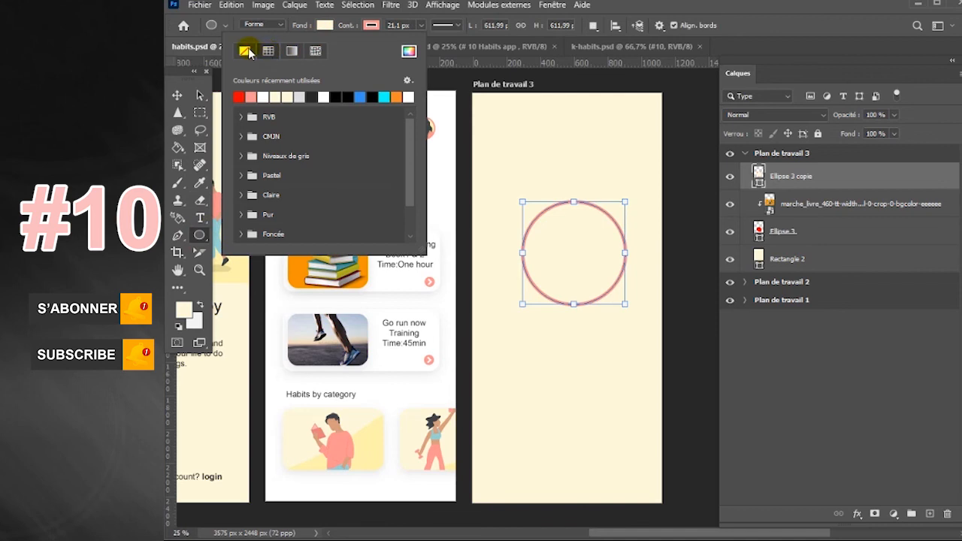
{"action": "left_click", "coordinate": [245, 51]}
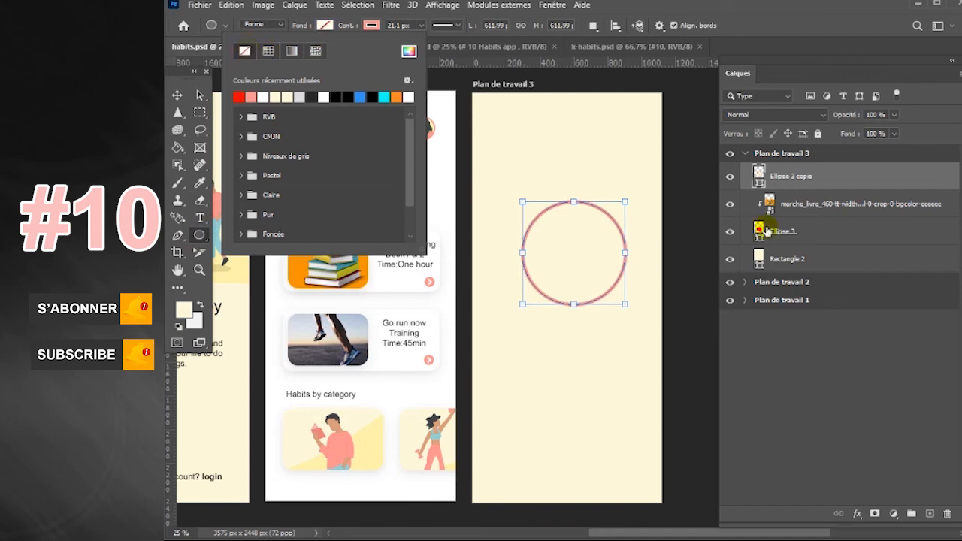
Step: Convert the Ellipse 3 copie ring into a smart object
{"action": "left_click", "coordinate": [858, 209]}
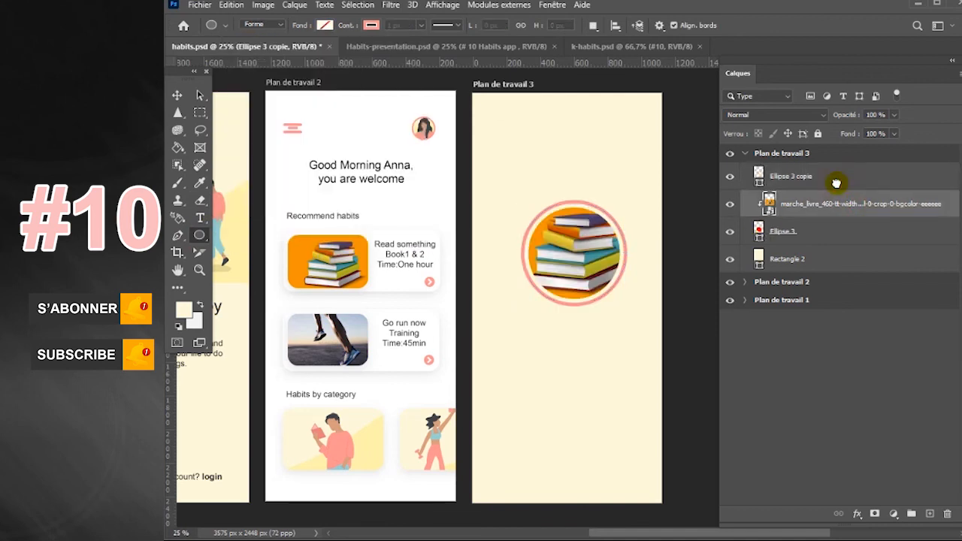
{"action": "left_click", "coordinate": [825, 178]}
{"action": "right_click", "coordinate": [824, 178]}
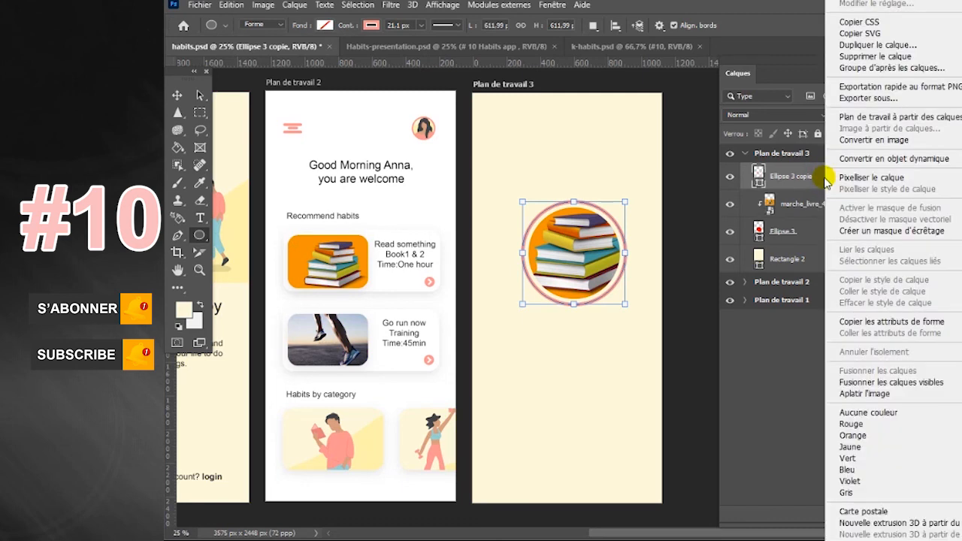
{"action": "left_click", "coordinate": [873, 160]}
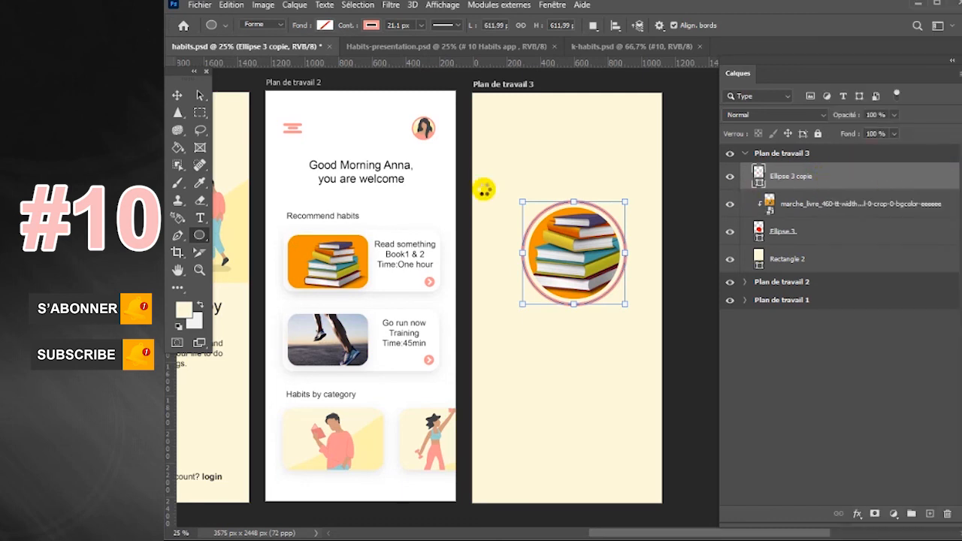
Step: Select the right half of the pink ring with a rectangular marquee and try to delete it
{"action": "left_click", "coordinate": [200, 112]}
{"action": "left_click_drag", "start_coordinate": [570, 184], "coordinate": [633, 324]}
{"action": "key", "text": "Delete"}
{"action": "left_click", "coordinate": [575, 210]}
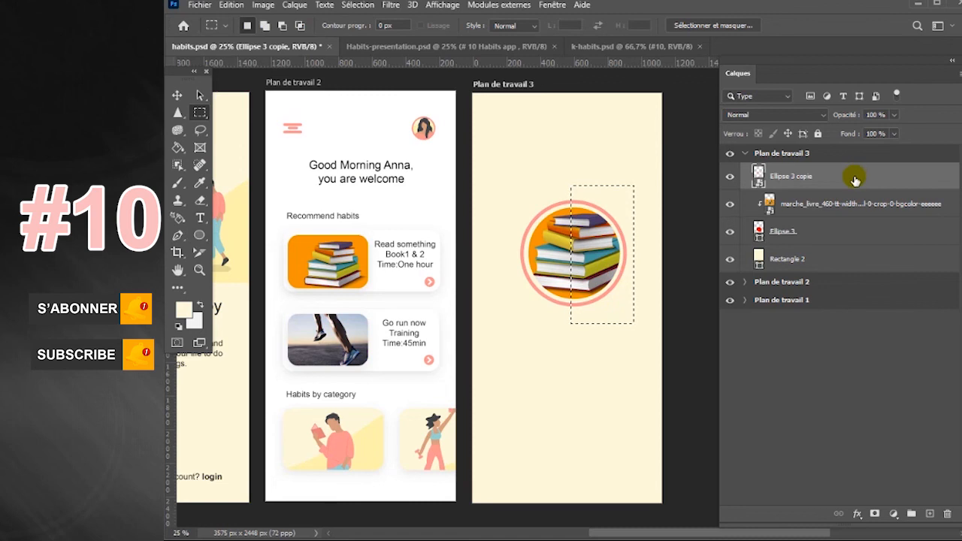
Step: Rasterize the Ellipse 3 copie layer, then delete the selected right half of the pink ring and clear the selection
{"action": "right_click", "coordinate": [855, 179]}
{"action": "left_click", "coordinate": [893, 213]}
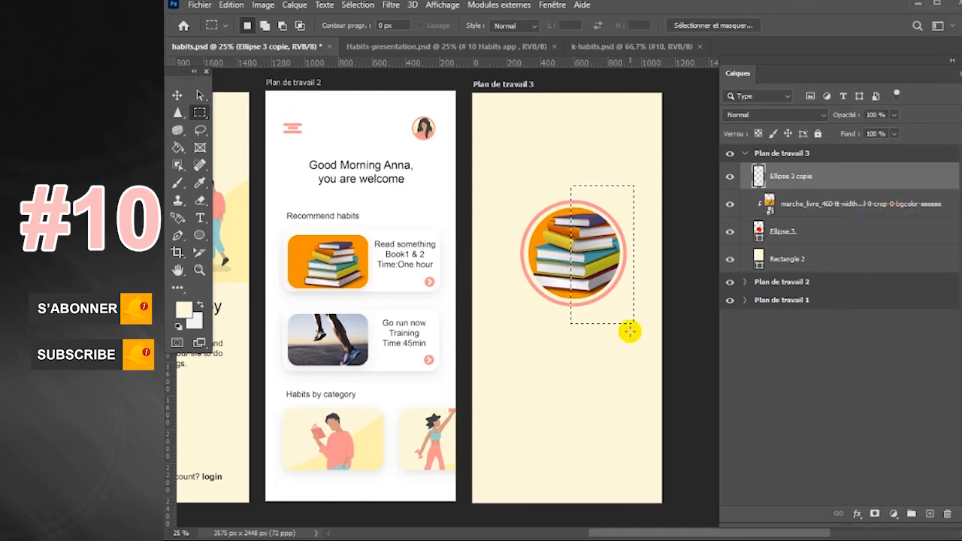
{"action": "key", "text": "Delete"}
{"action": "key", "text": "ctrl+d"}
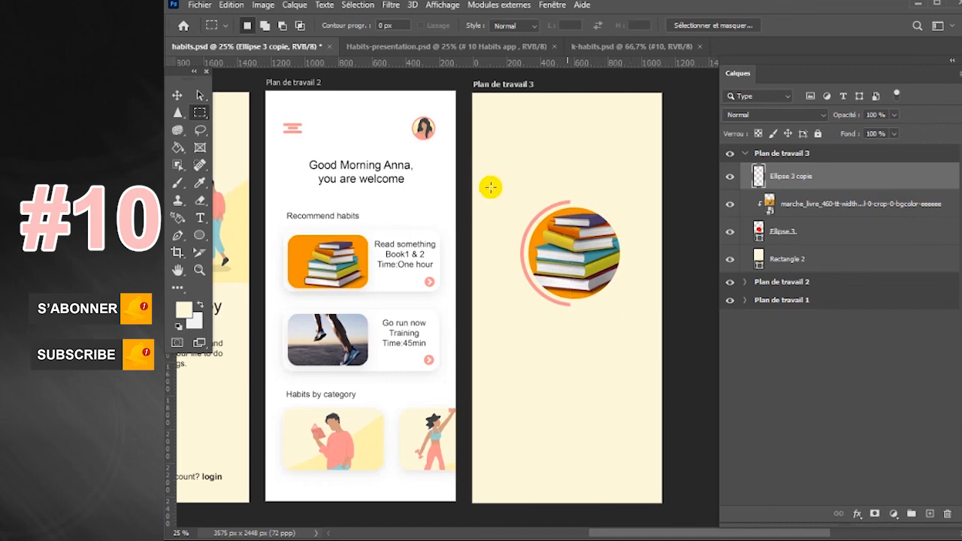
Step: Select the upper part of the remaining pink half ring with a rectangular marquee and delete it, keeping the lower-left arc
{"action": "left_click_drag", "start_coordinate": [500, 187], "coordinate": [598, 241]}
{"action": "key", "text": "ctrl+d"}
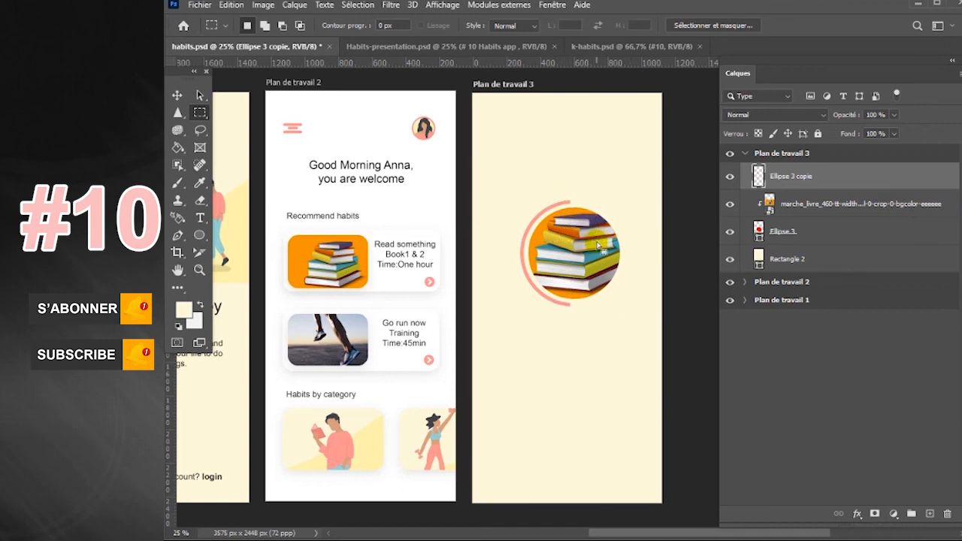
{"action": "key", "text": "ctrl+shift+d"}
{"action": "key", "text": "Delete"}
Step: Move the pink arc, the books image and Ellipse 3 together slightly up and left, fine-tuning their horizontal position
{"action": "left_click", "coordinate": [177, 95]}
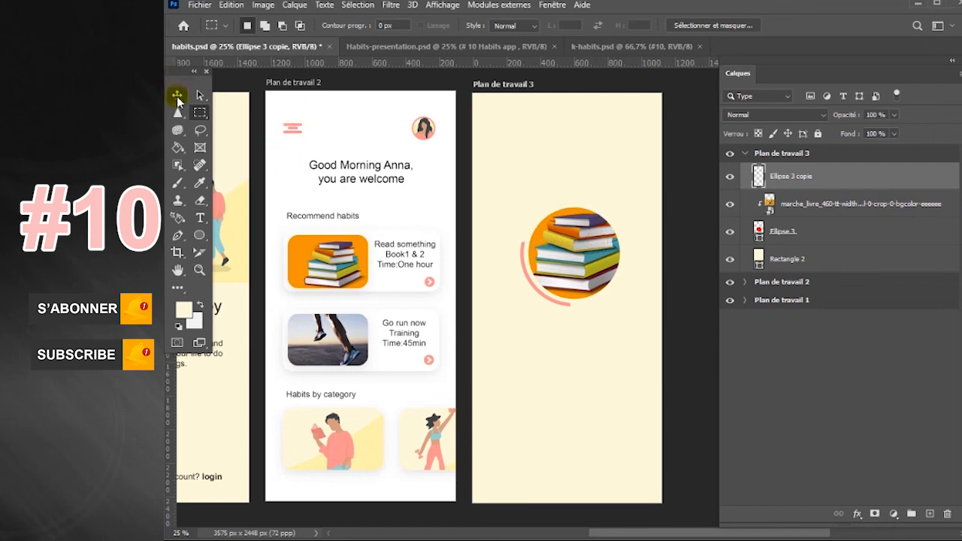
{"action": "left_click", "coordinate": [827, 213], "text": "shift"}
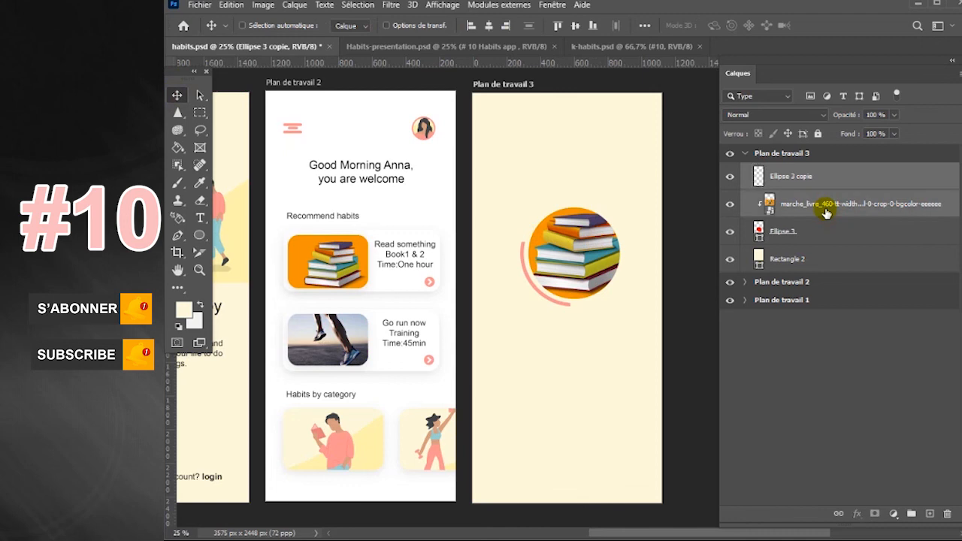
{"action": "left_click", "coordinate": [816, 232], "text": "shift"}
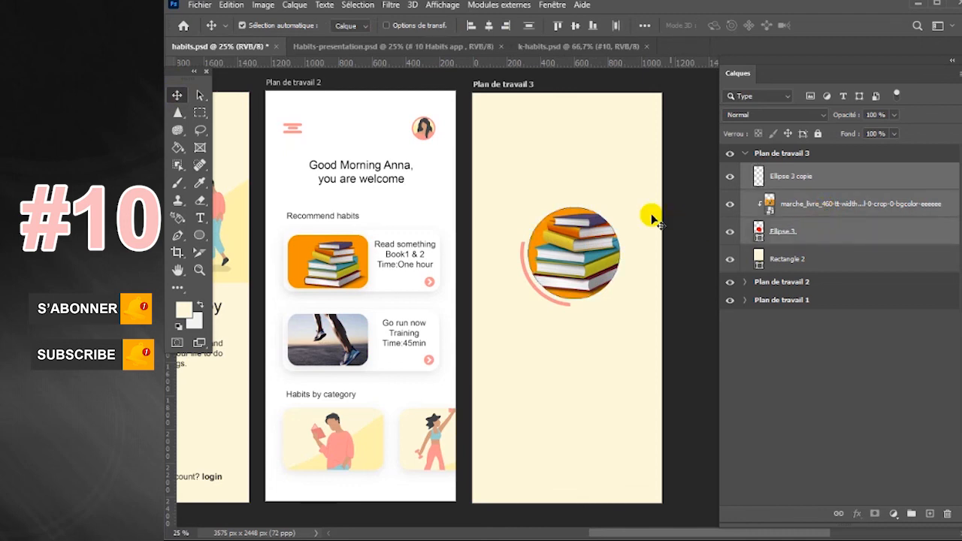
{"action": "left_click_drag", "start_coordinate": [593, 253], "coordinate": [585, 239]}
{"action": "key", "text": "Right"}
{"action": "key", "text": "Right"}
{"action": "key", "text": "Right"}
{"action": "key", "text": "Right"}
{"action": "key", "text": "Right"}
{"action": "key", "text": "Right"}
{"action": "key", "text": "Right"}
{"action": "key", "text": "Right"}
{"action": "key", "text": "Right"}
{"action": "key", "text": "Right"}
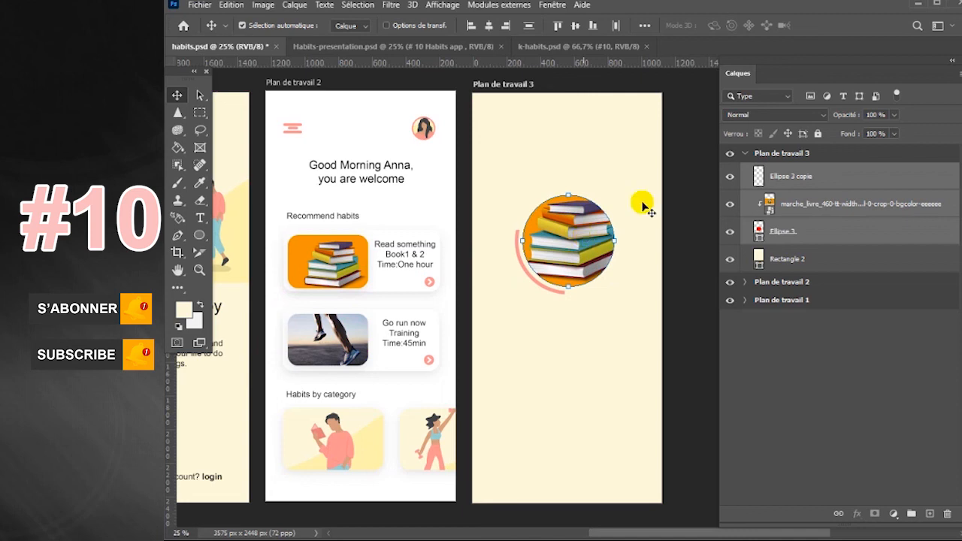
Step: Draw a wide rounded rectangle for a button near the bottom of Plan de travail 3, just above the Rectangle 2 layer
{"action": "left_click", "coordinate": [856, 265]}
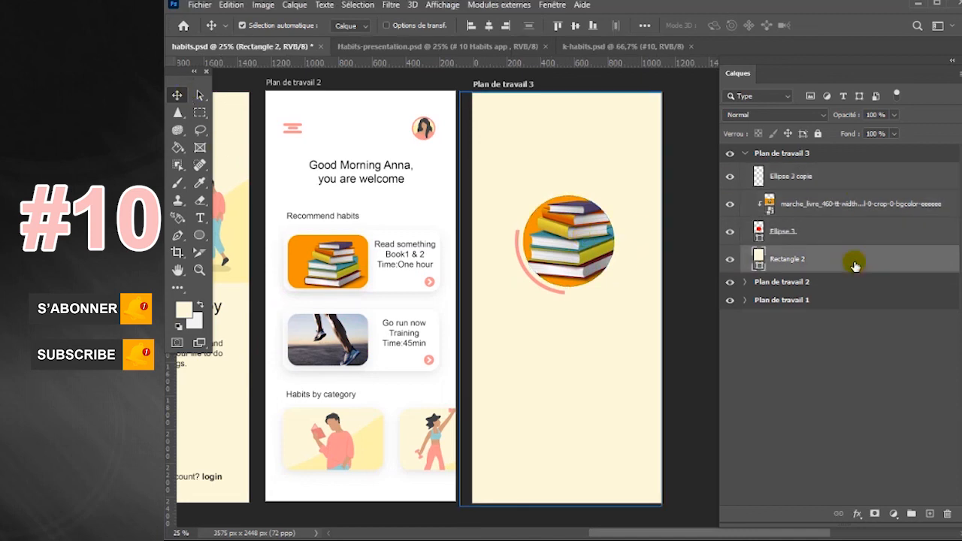
{"action": "left_click", "coordinate": [200, 221]}
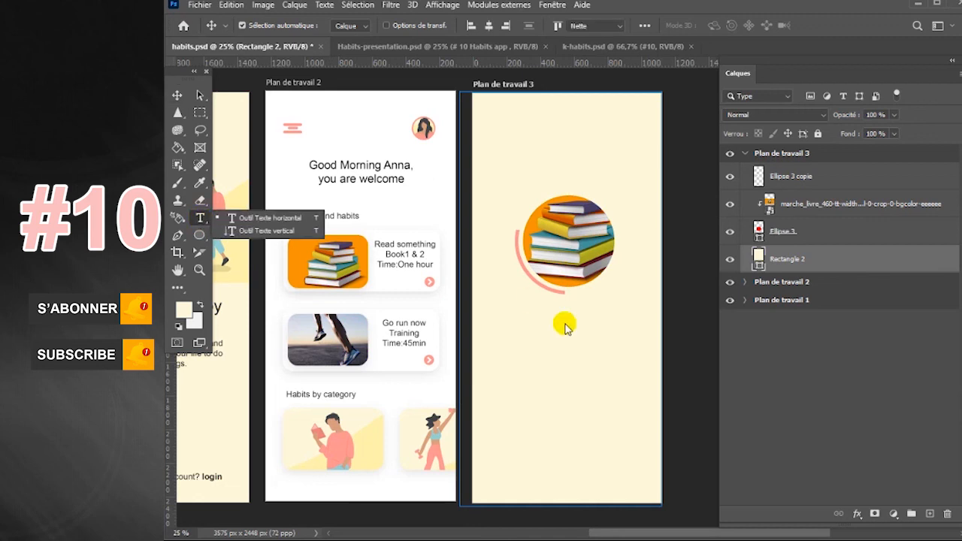
{"action": "left_click", "coordinate": [199, 235]}
{"action": "left_click", "coordinate": [248, 237]}
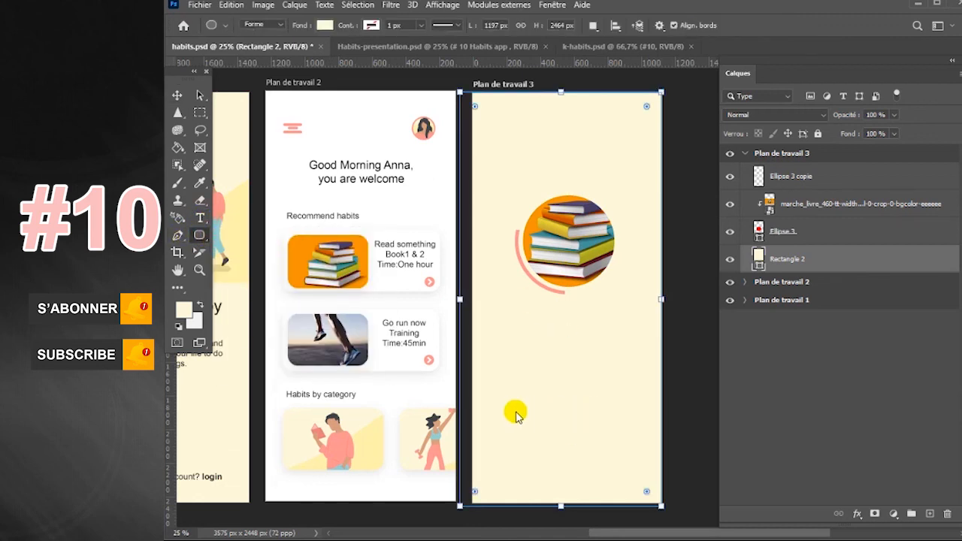
{"action": "left_click_drag", "start_coordinate": [511, 411], "coordinate": [623, 436]}
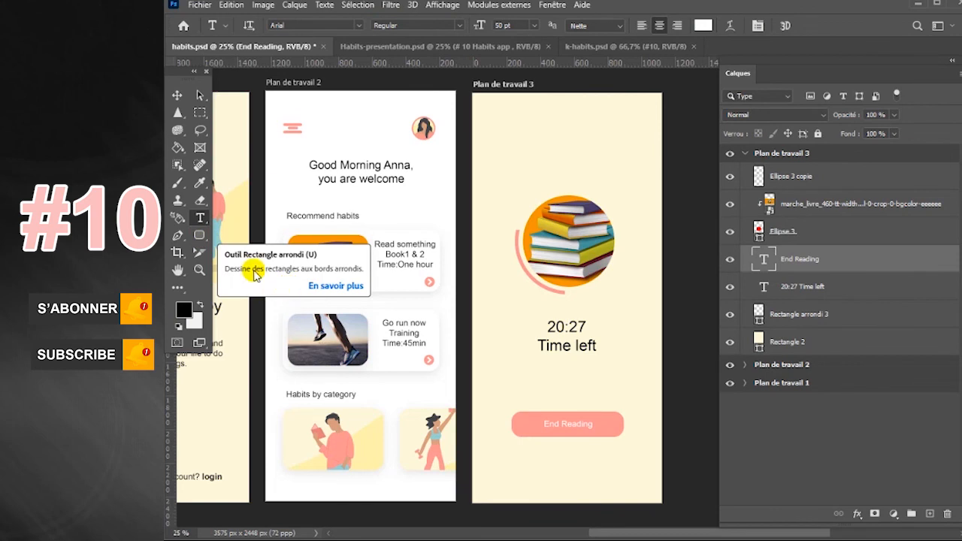
Step: Choose the left-pointing arrow from the left-right-arrows-Shapes4FREE custom shapes
{"action": "right_click", "coordinate": [201, 239]}
{"action": "left_click", "coordinate": [241, 314]}
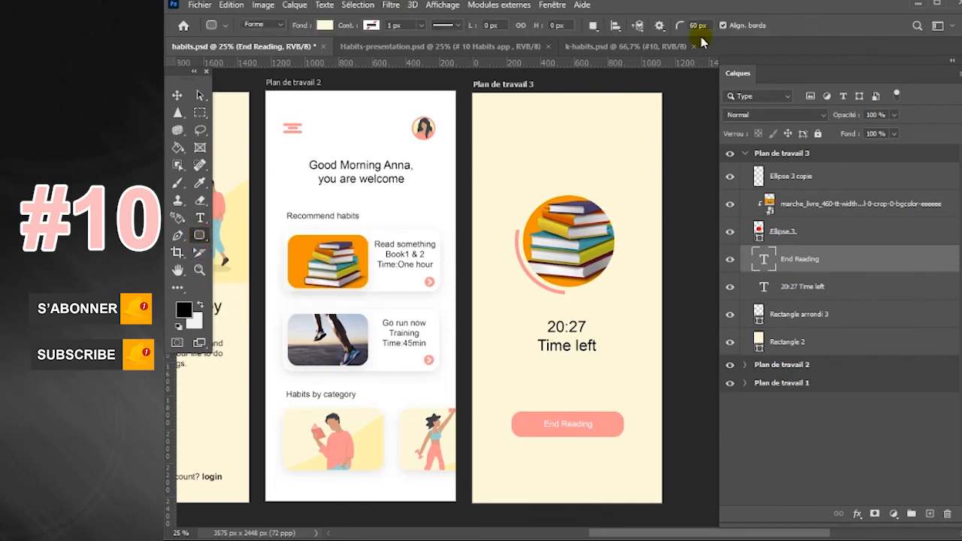
{"action": "left_click", "coordinate": [721, 27]}
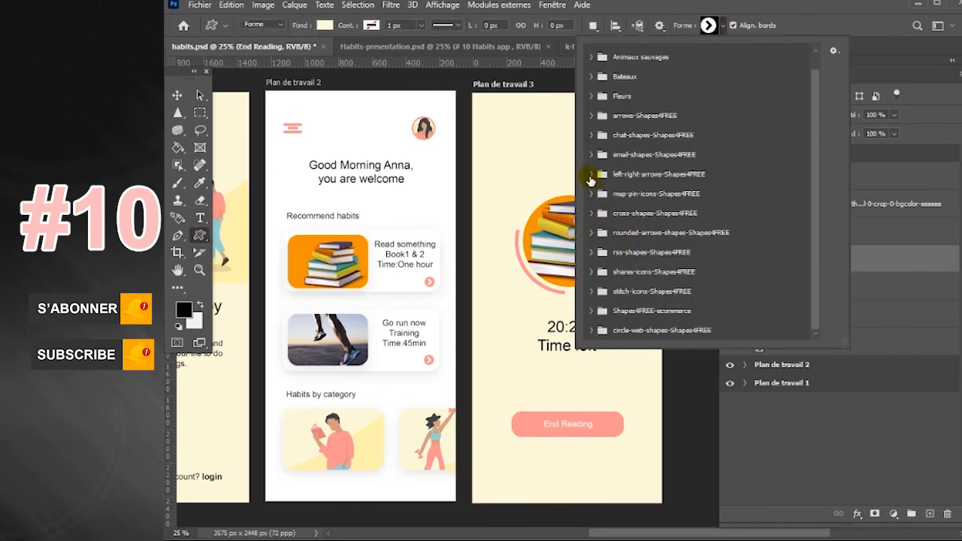
{"action": "left_click", "coordinate": [592, 173]}
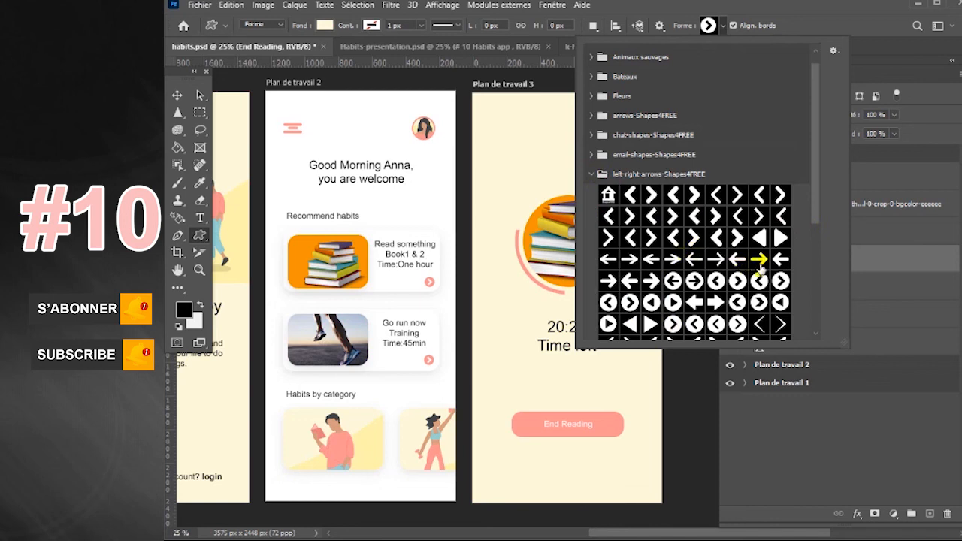
{"action": "left_click", "coordinate": [781, 259]}
{"action": "left_click", "coordinate": [722, 27]}
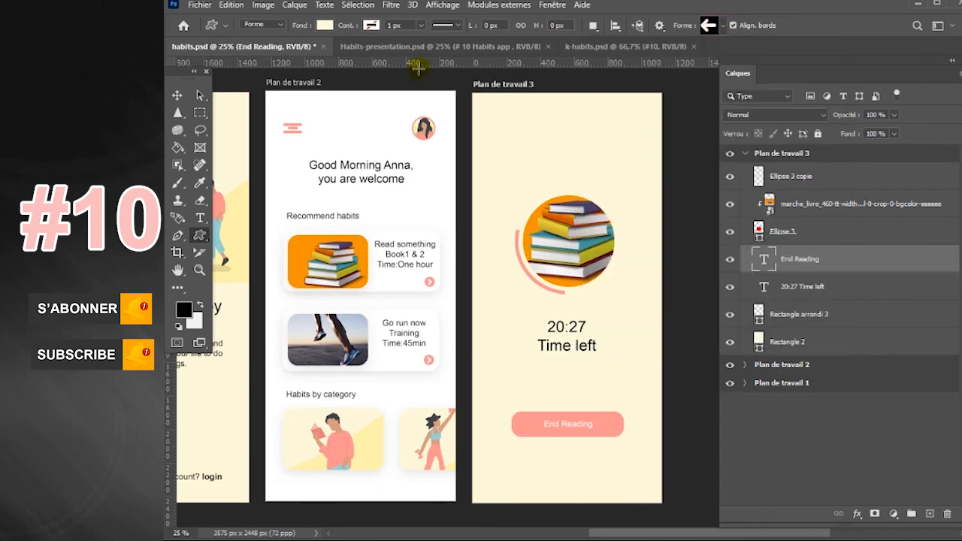
Step: Set the shape fill to salmon pink and draw the arrow about 150 × 120 px in the upper-left area of Plan de travail 3
{"action": "left_click", "coordinate": [325, 28]}
{"action": "left_click", "coordinate": [280, 94]}
{"action": "left_click", "coordinate": [331, 27]}
{"action": "left_click_drag", "start_coordinate": [490, 138], "coordinate": [517, 160]}
Step: Move the pink arrow so it is centred above the circular books image, then deselect it
{"action": "left_click", "coordinate": [176, 94]}
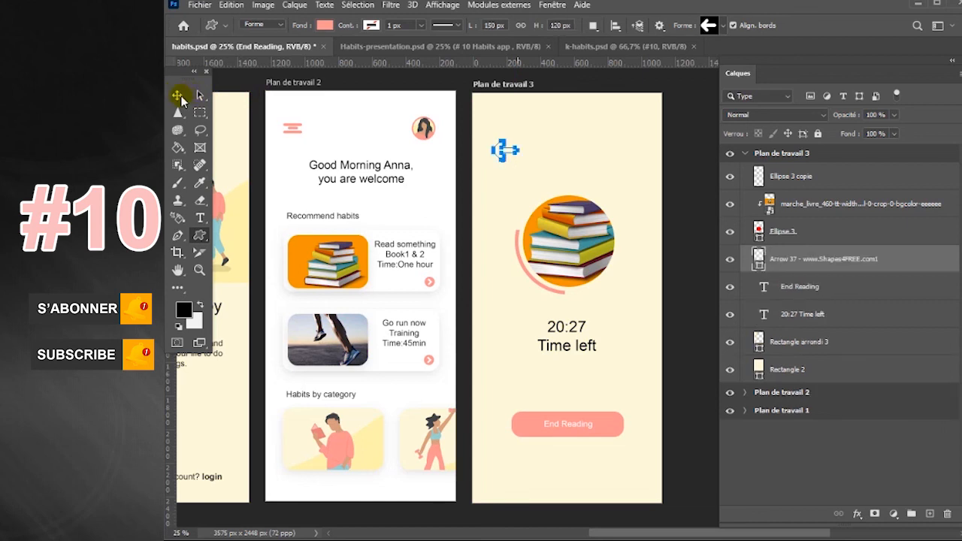
{"action": "left_click", "coordinate": [178, 95]}
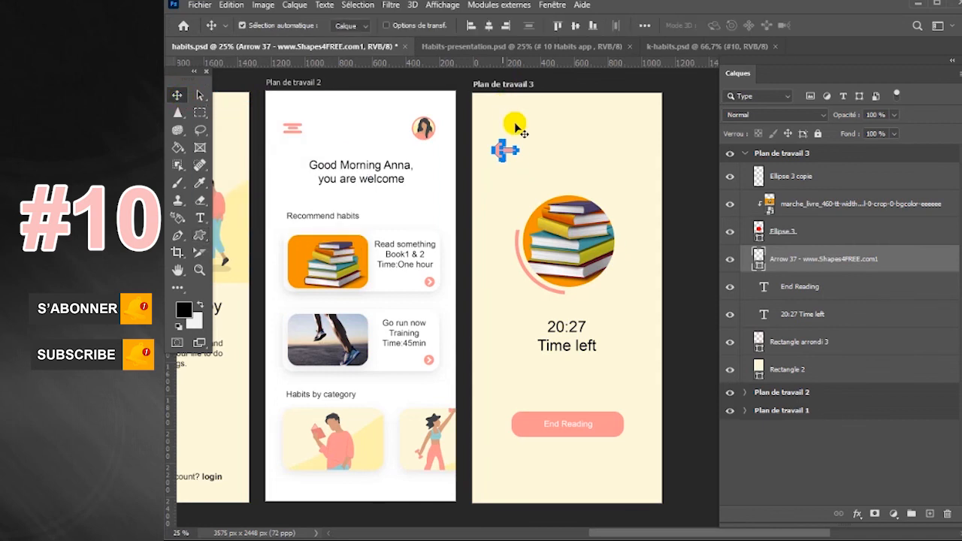
{"action": "left_click_drag", "start_coordinate": [506, 152], "coordinate": [567, 149]}
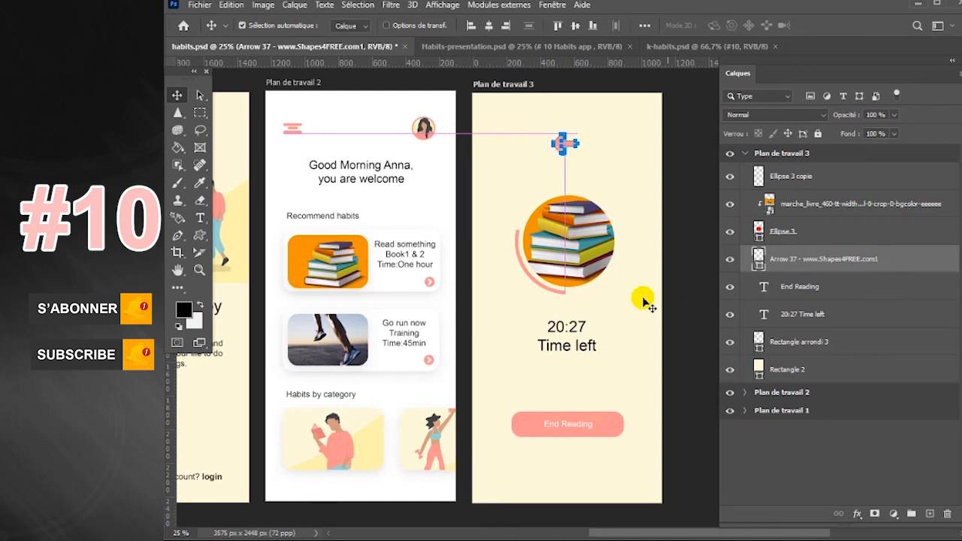
{"action": "left_click", "coordinate": [640, 302]}
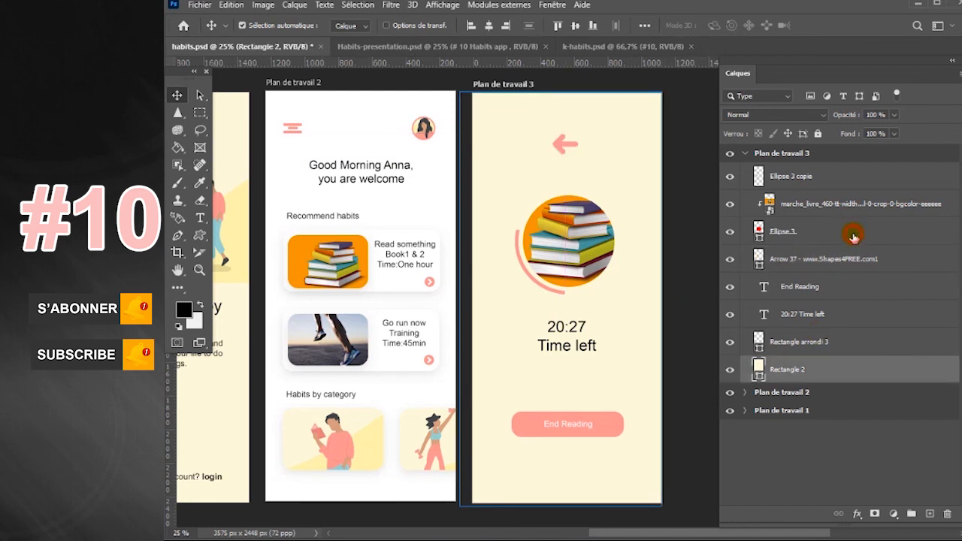
Step: Add a drop shadow to the Ellipse 3 circle and to the Rectangle arrondi 3 button
{"action": "left_click", "coordinate": [854, 233]}
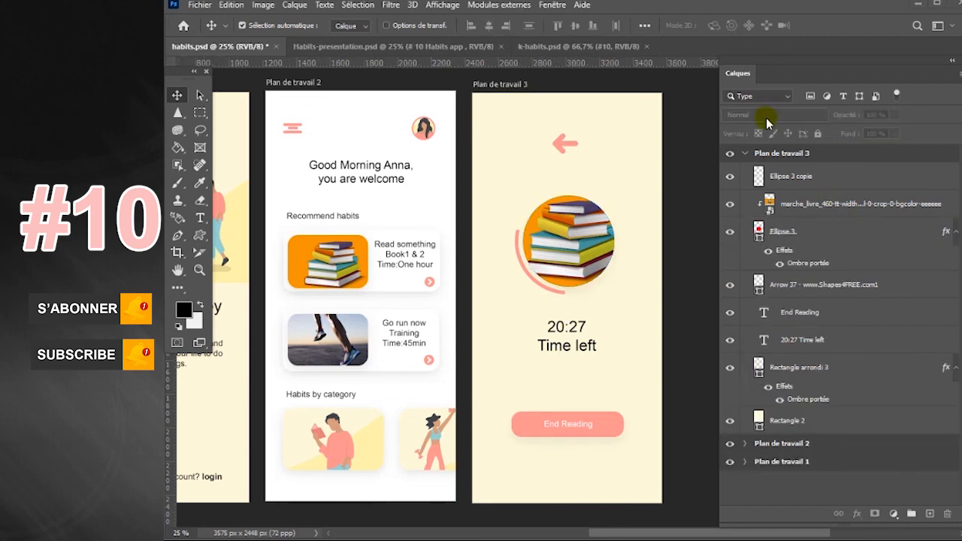
{"action": "left_click", "coordinate": [748, 154]}
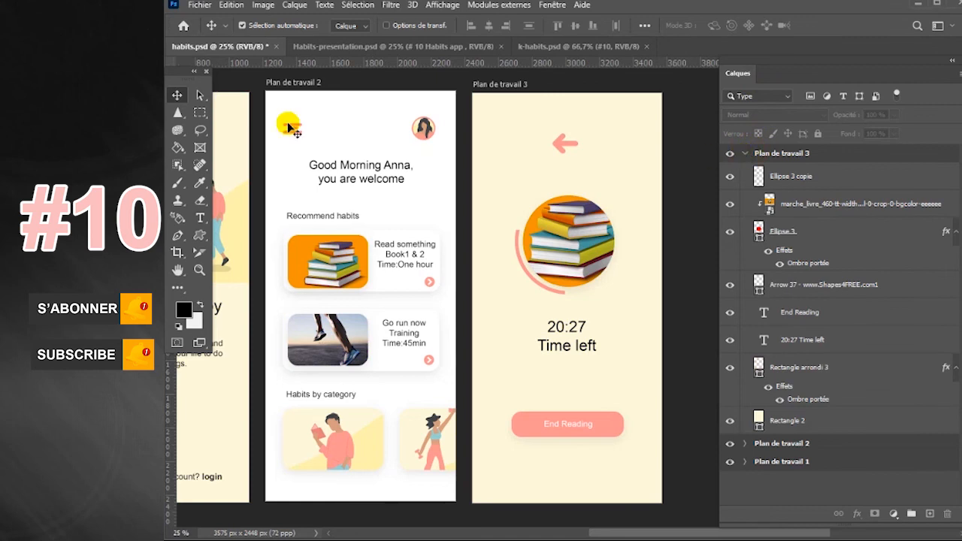
{"action": "left_click", "coordinate": [179, 96]}
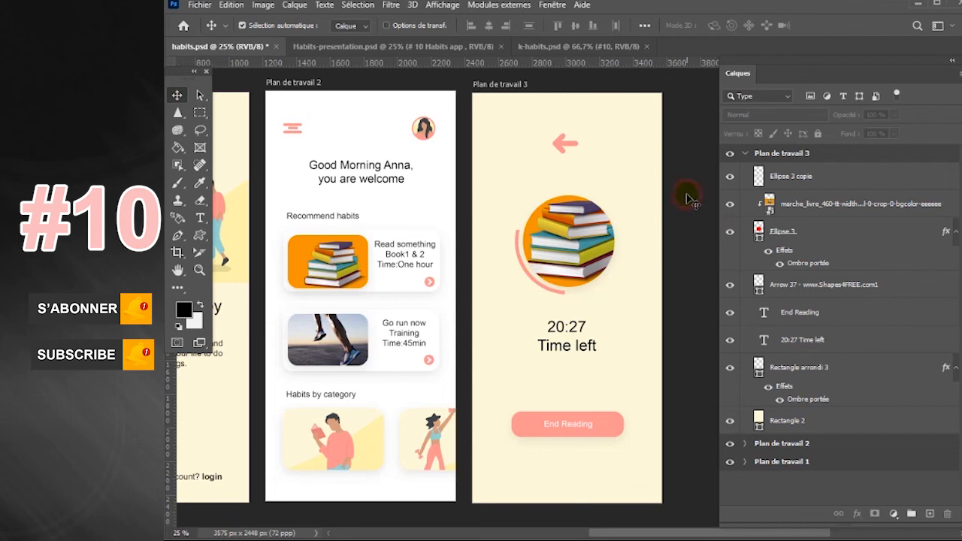
{"action": "key", "text": "ctrl+minus"}
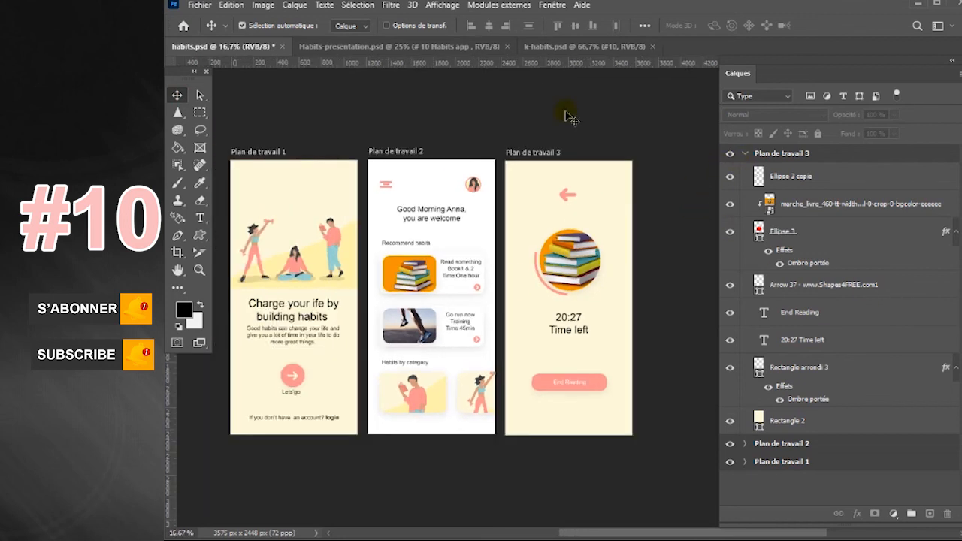